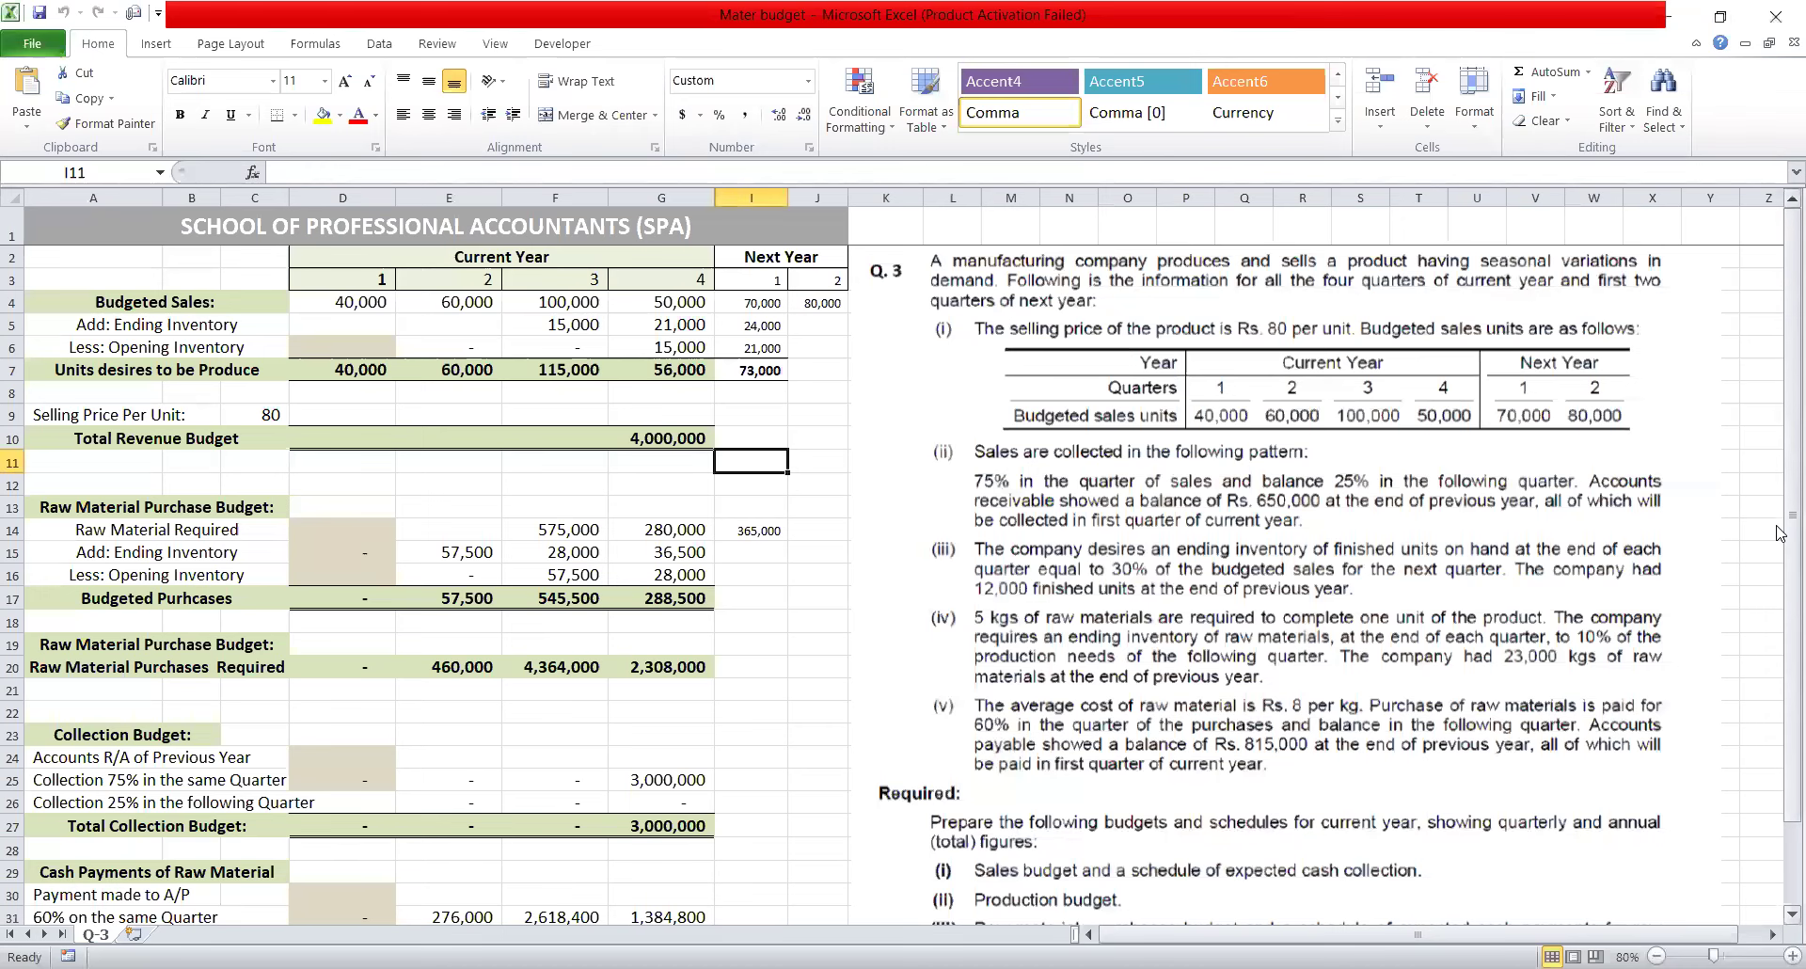
Make the current-year quarter numbers 2, 3 and 4 in the heading row bold.
scroll(1786, 585, "down", 1)
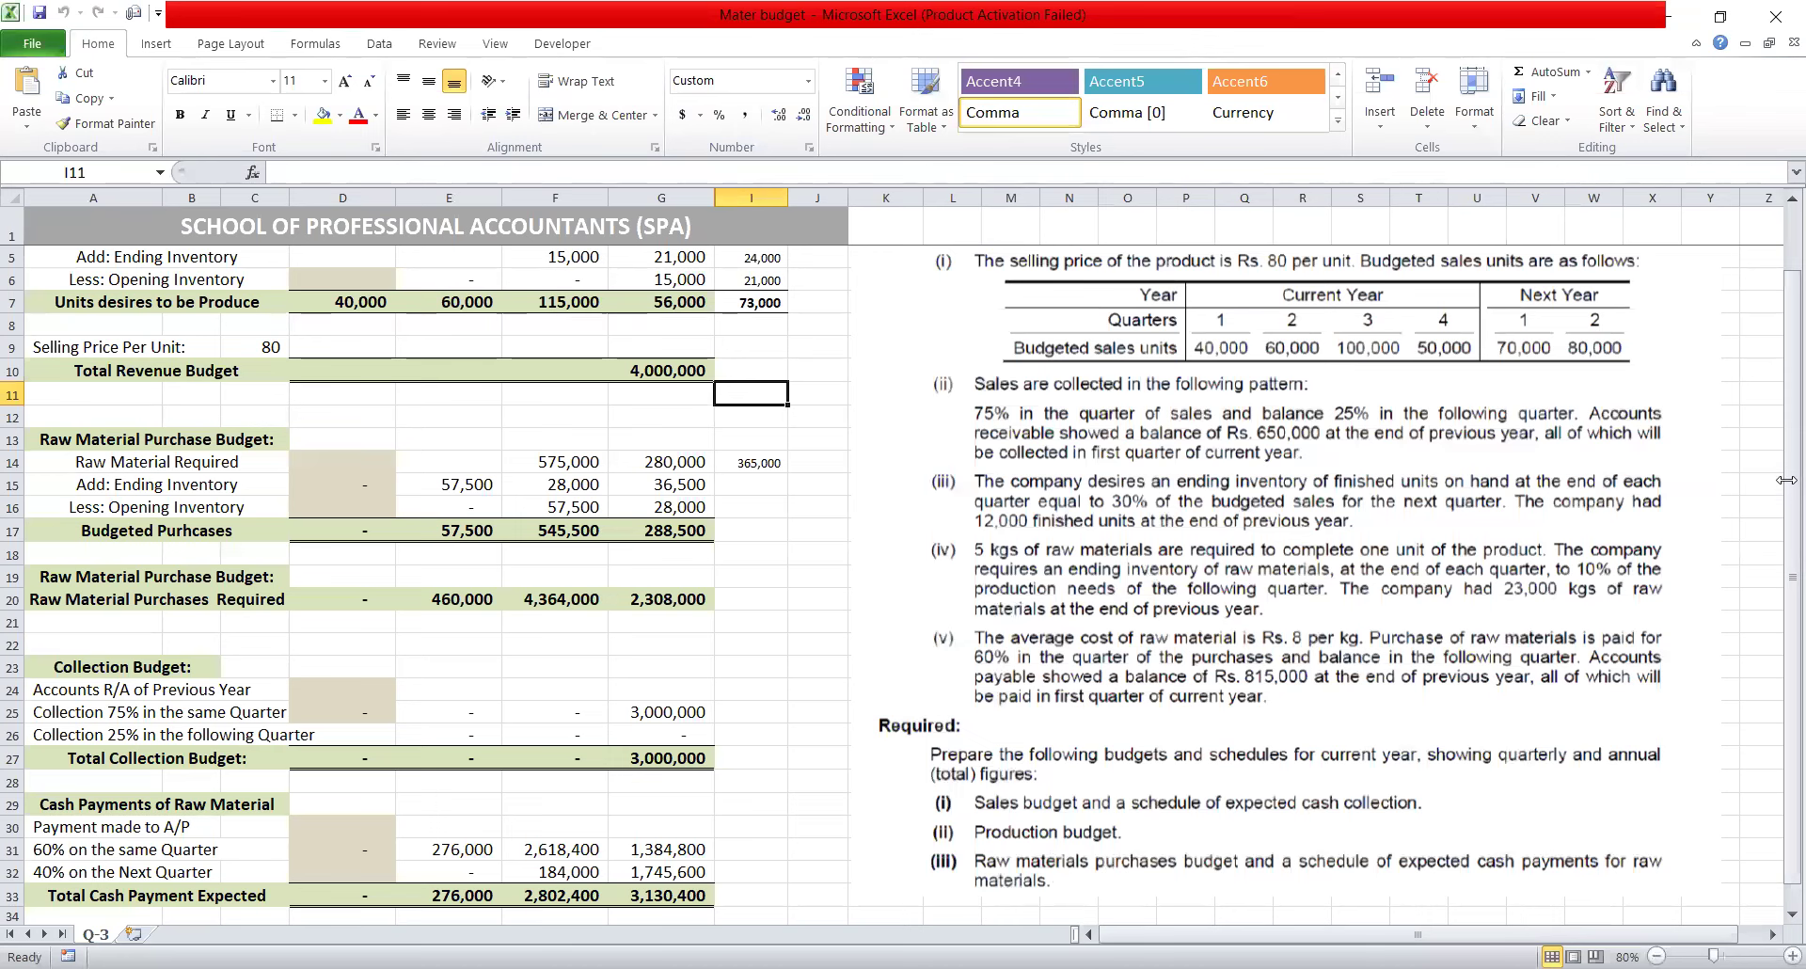
left_click_drag(1793, 481, 1792, 421)
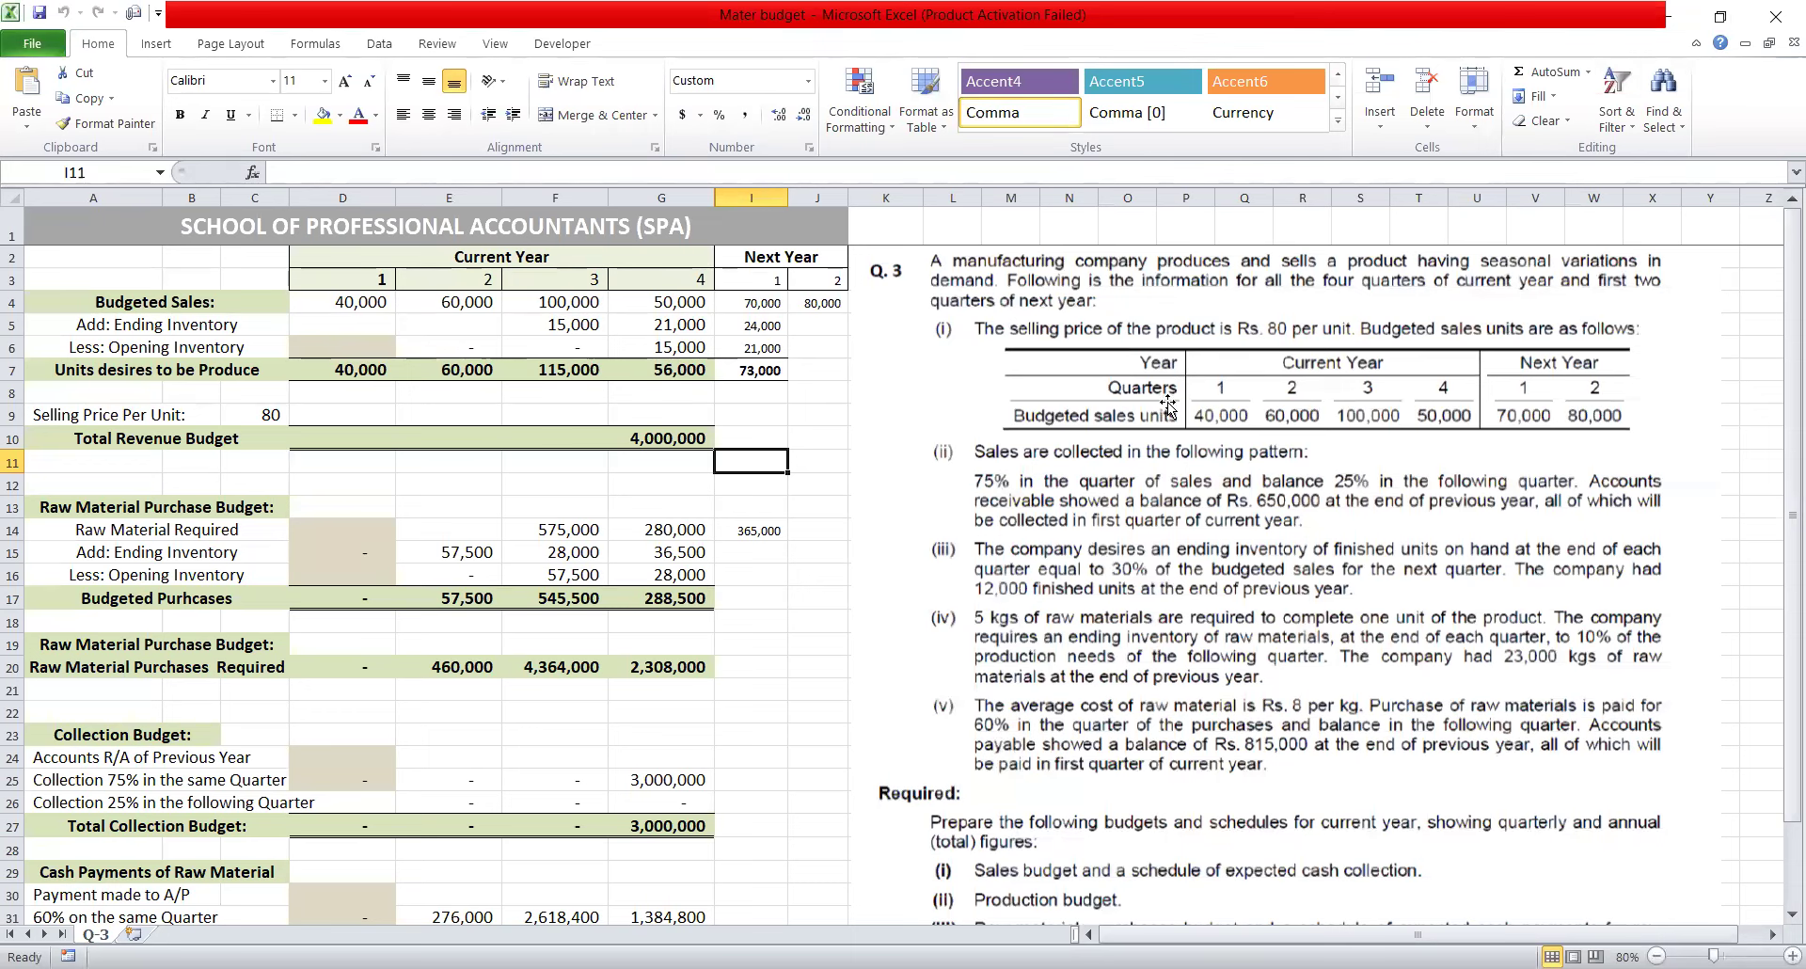
left_click_drag(456, 273, 649, 279)
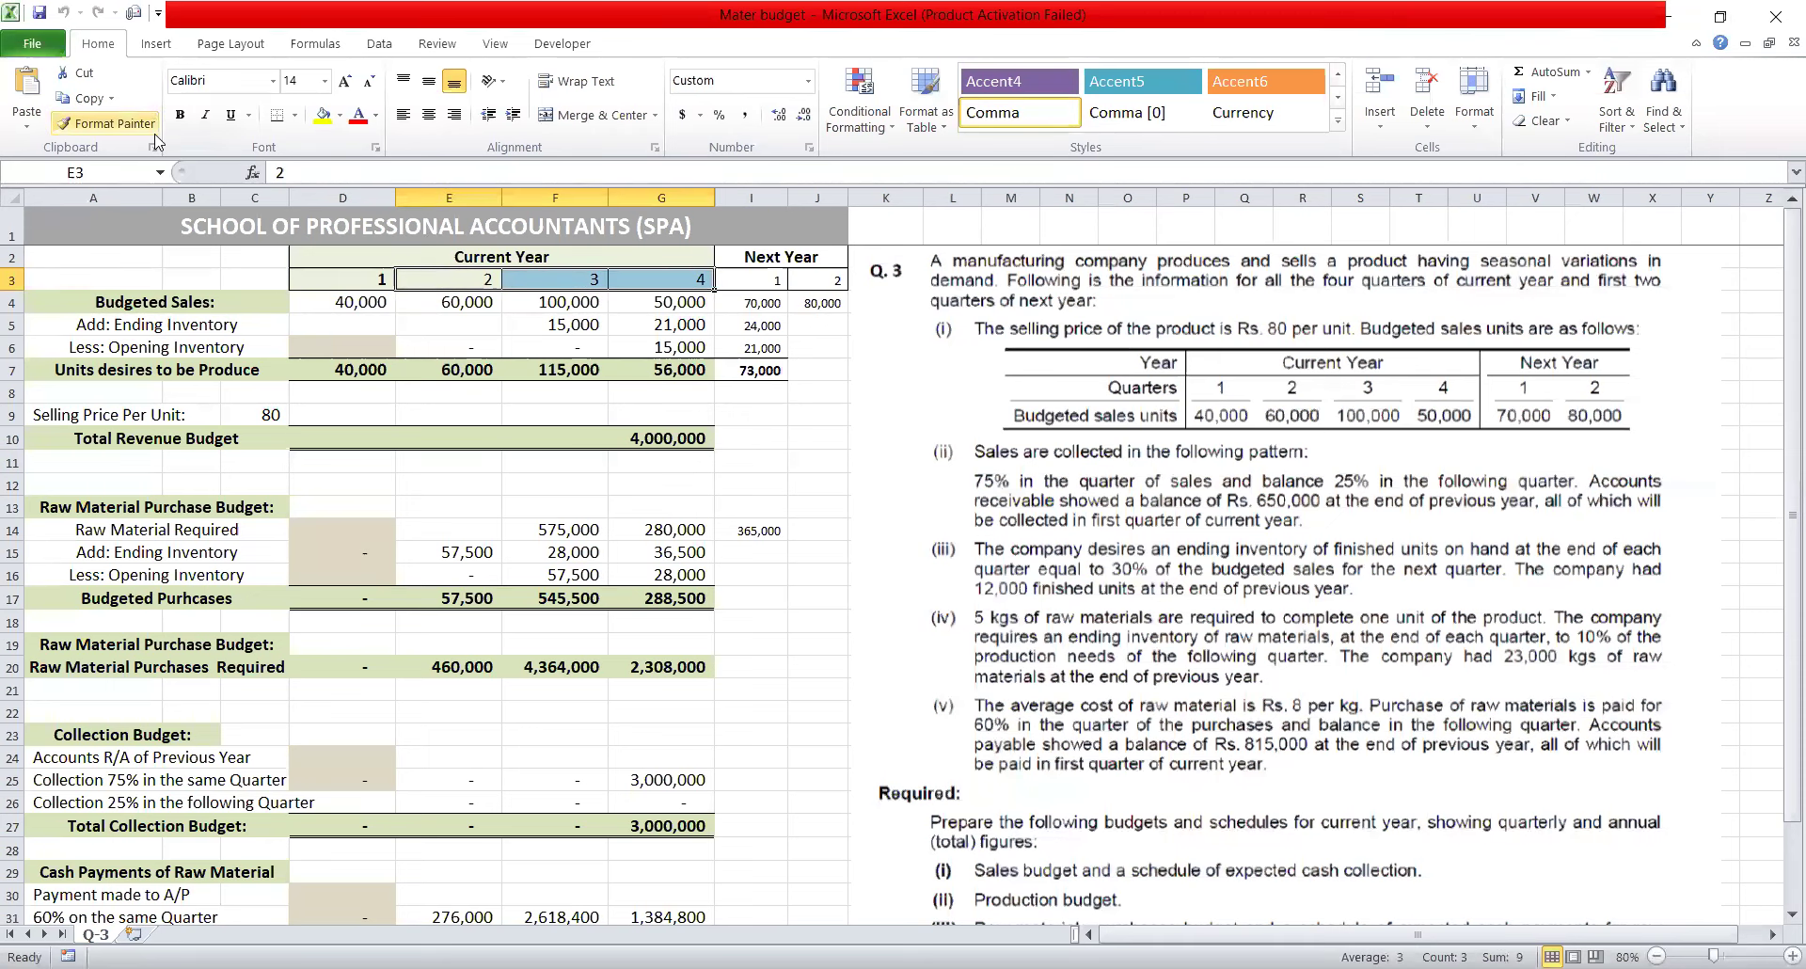
left_click(179, 114)
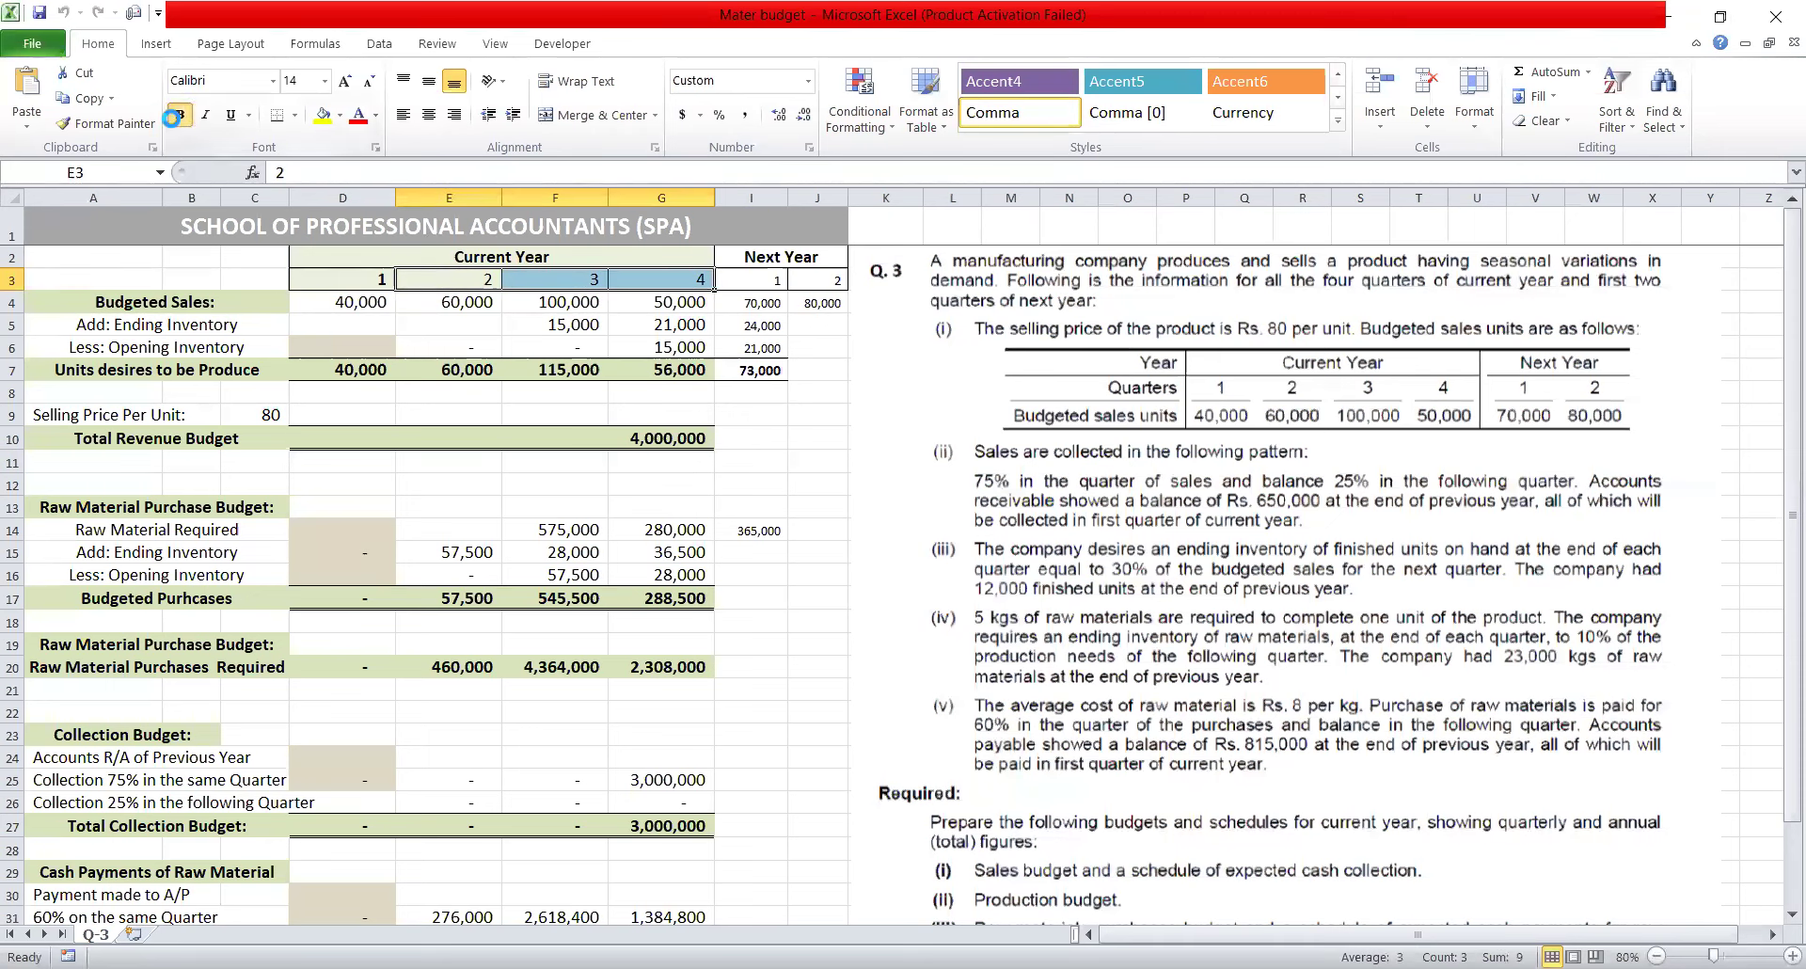
left_click(505, 460)
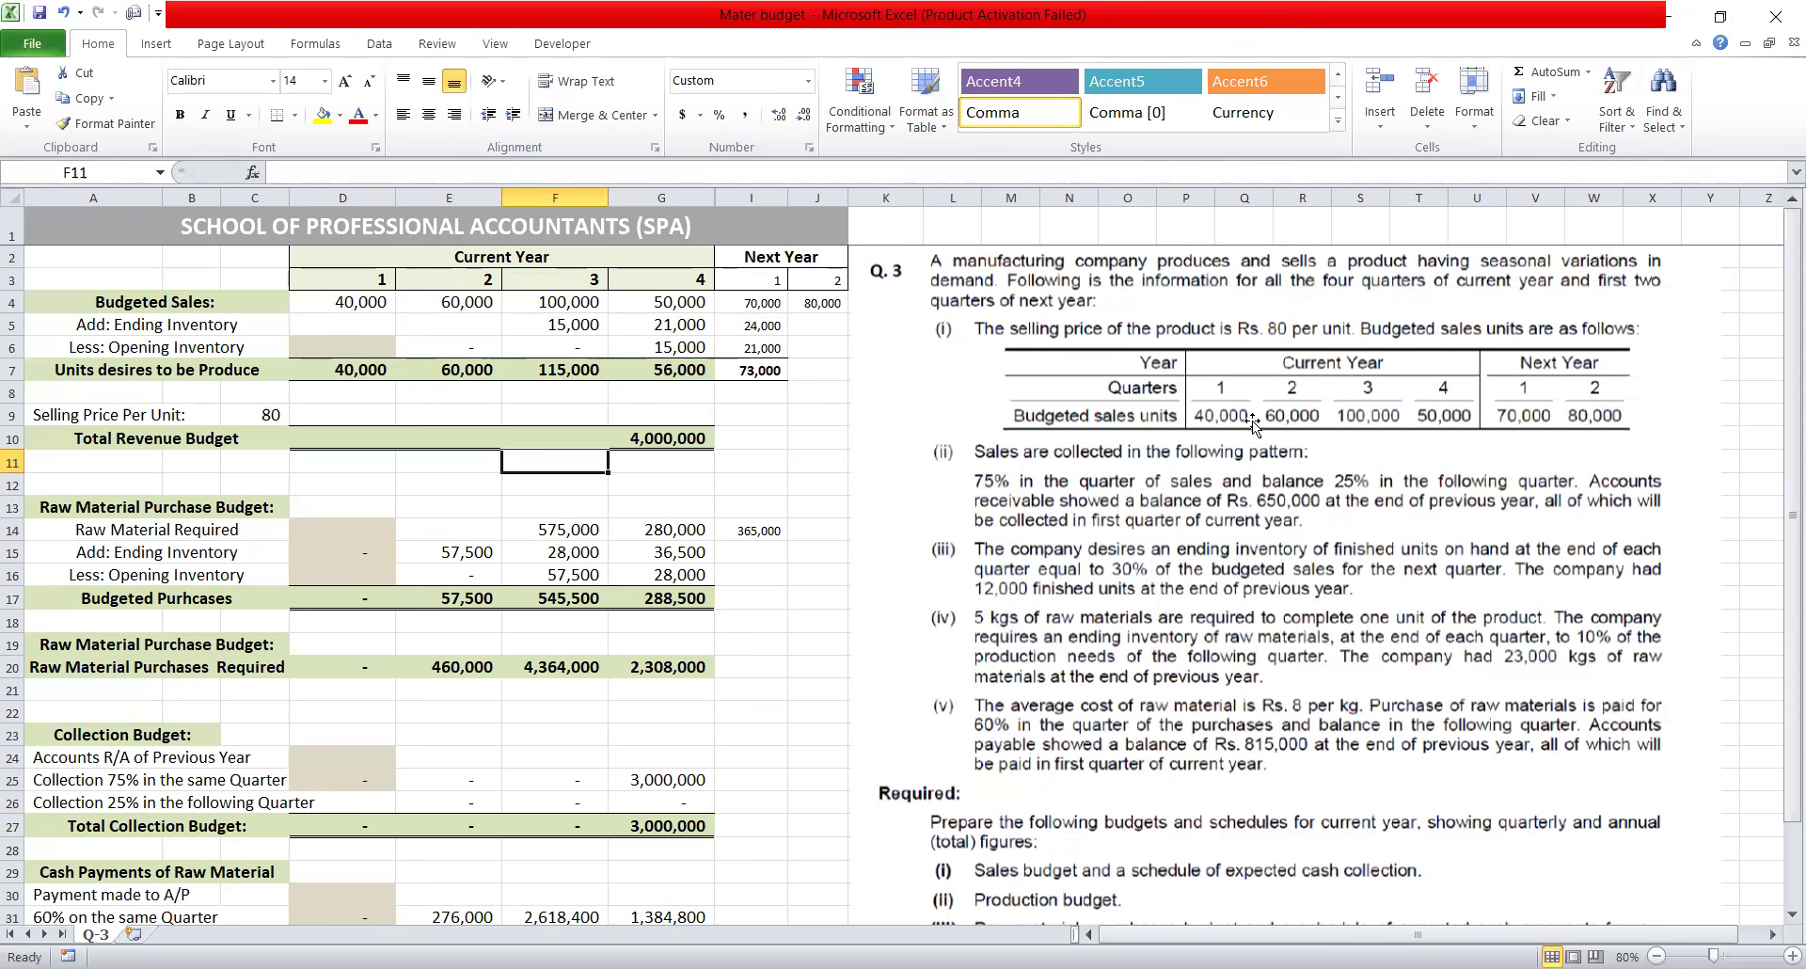
Enter ending inventories of 18000 units for quarter 1 and 30000 units for quarter 2 of the current year.
left_click(475, 302)
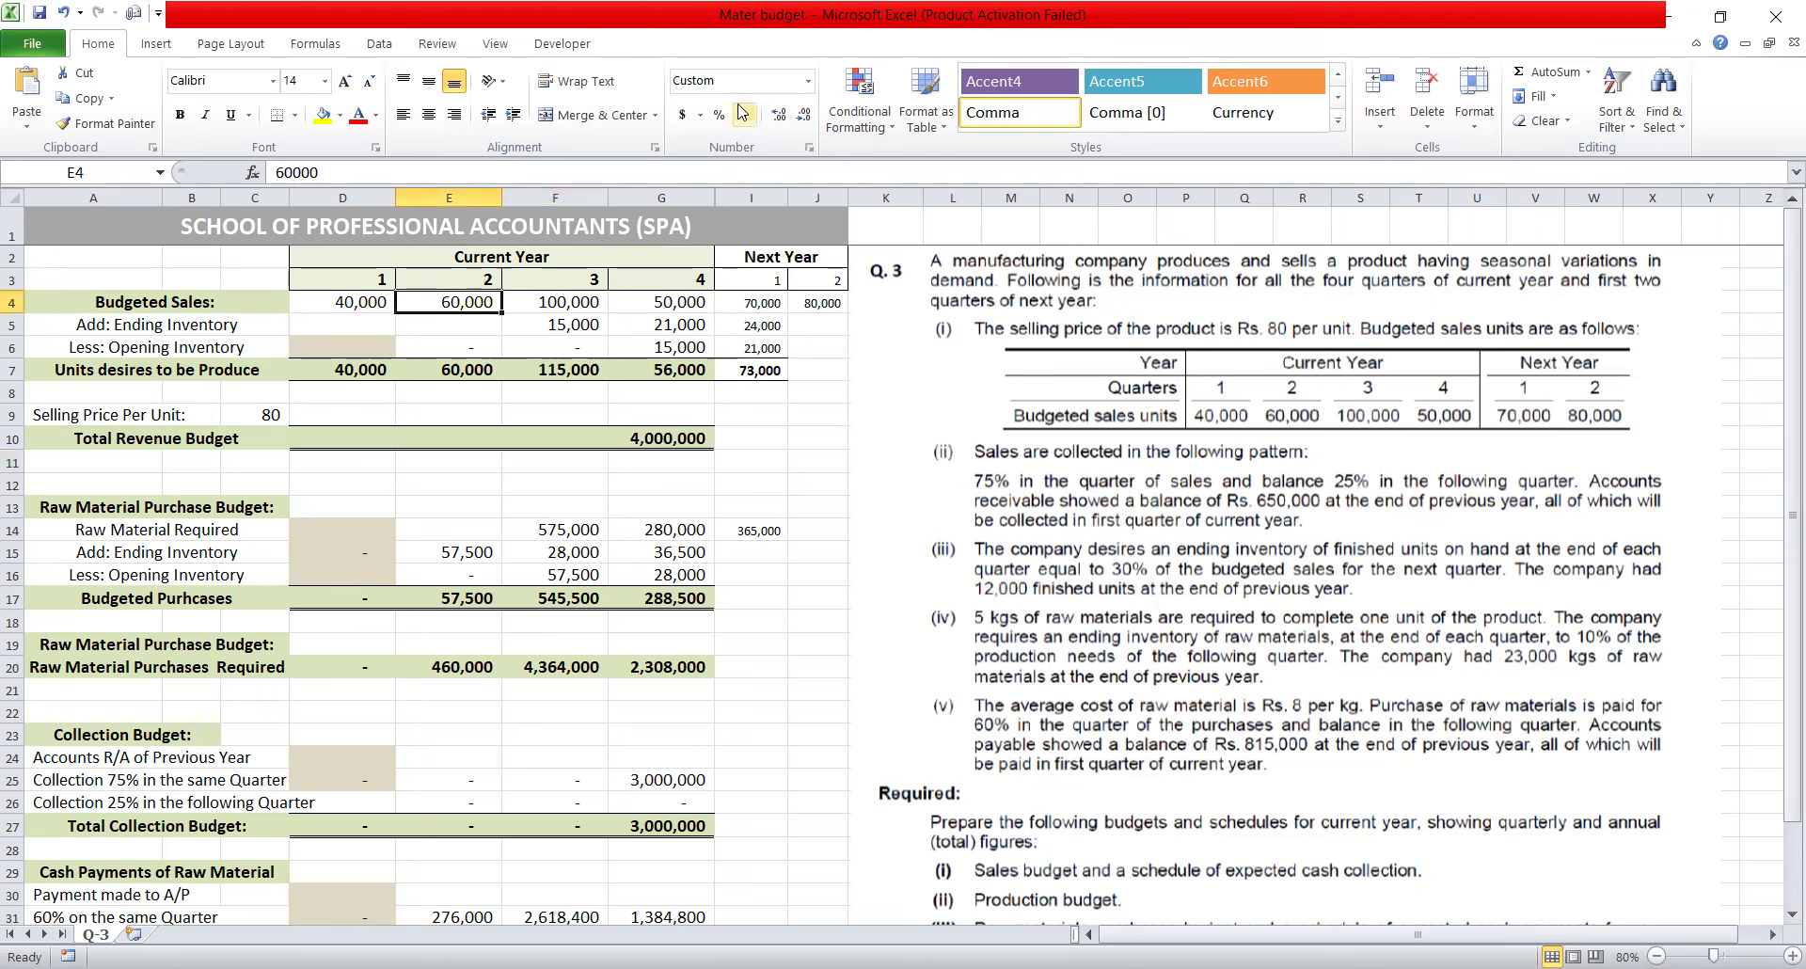
key("F2")
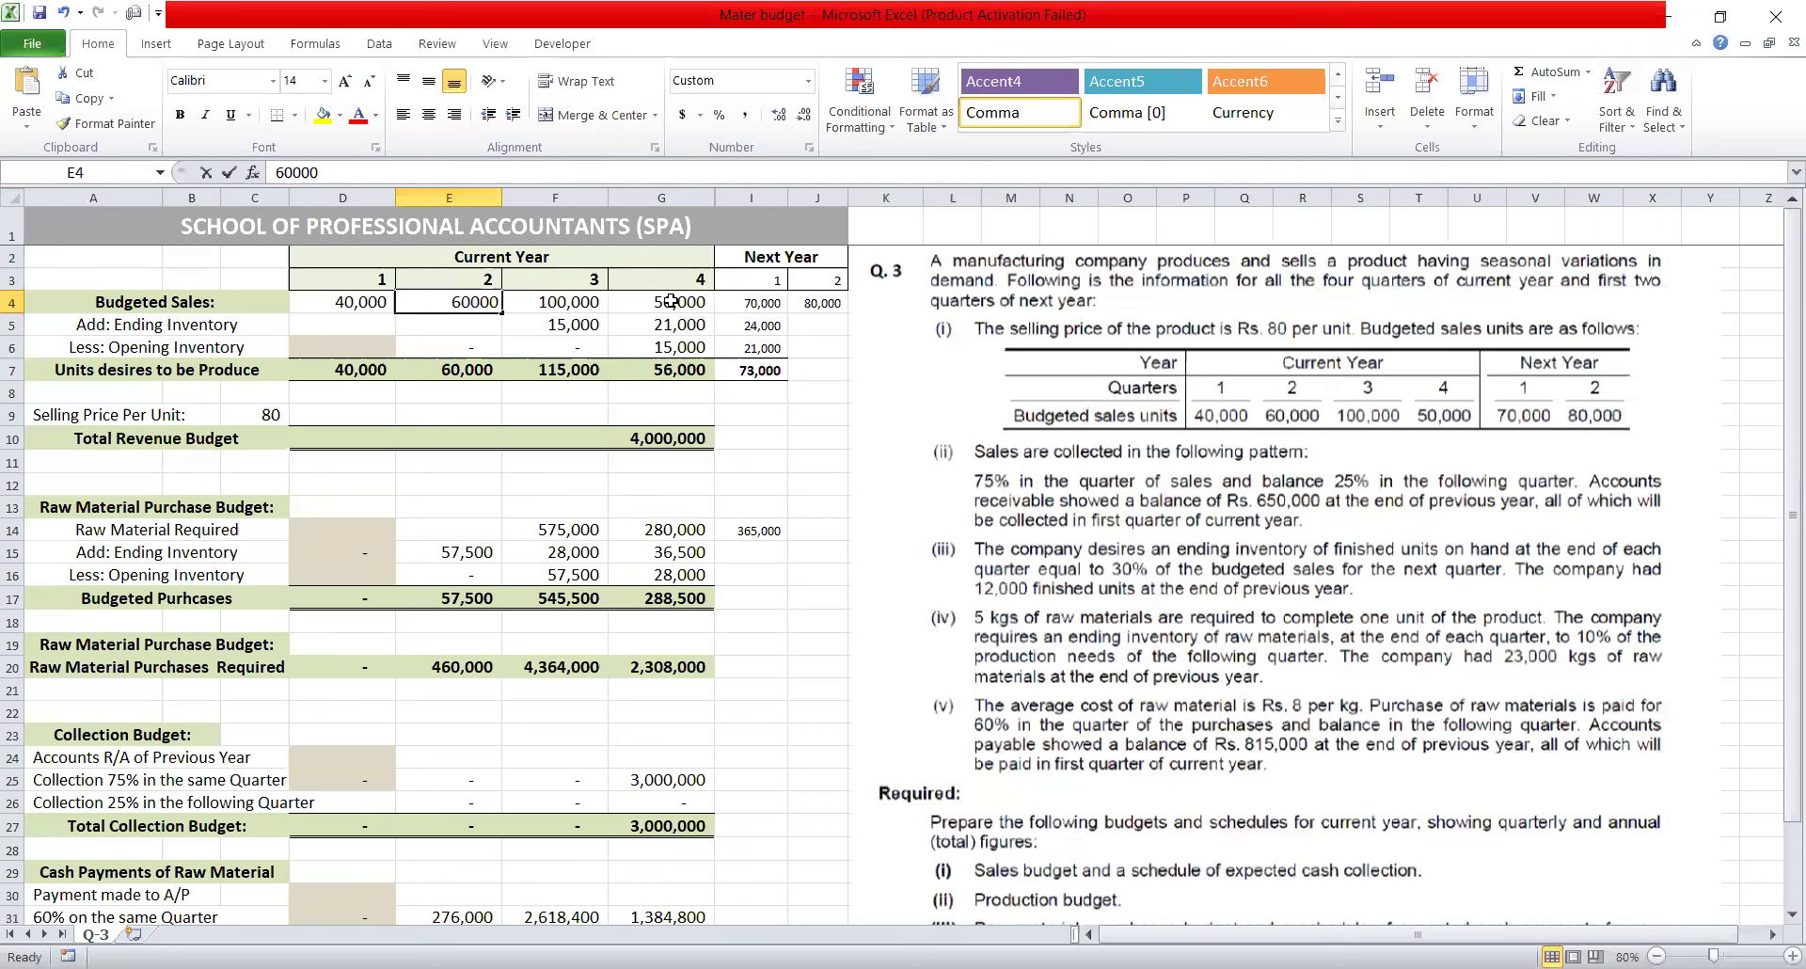
key("F2")
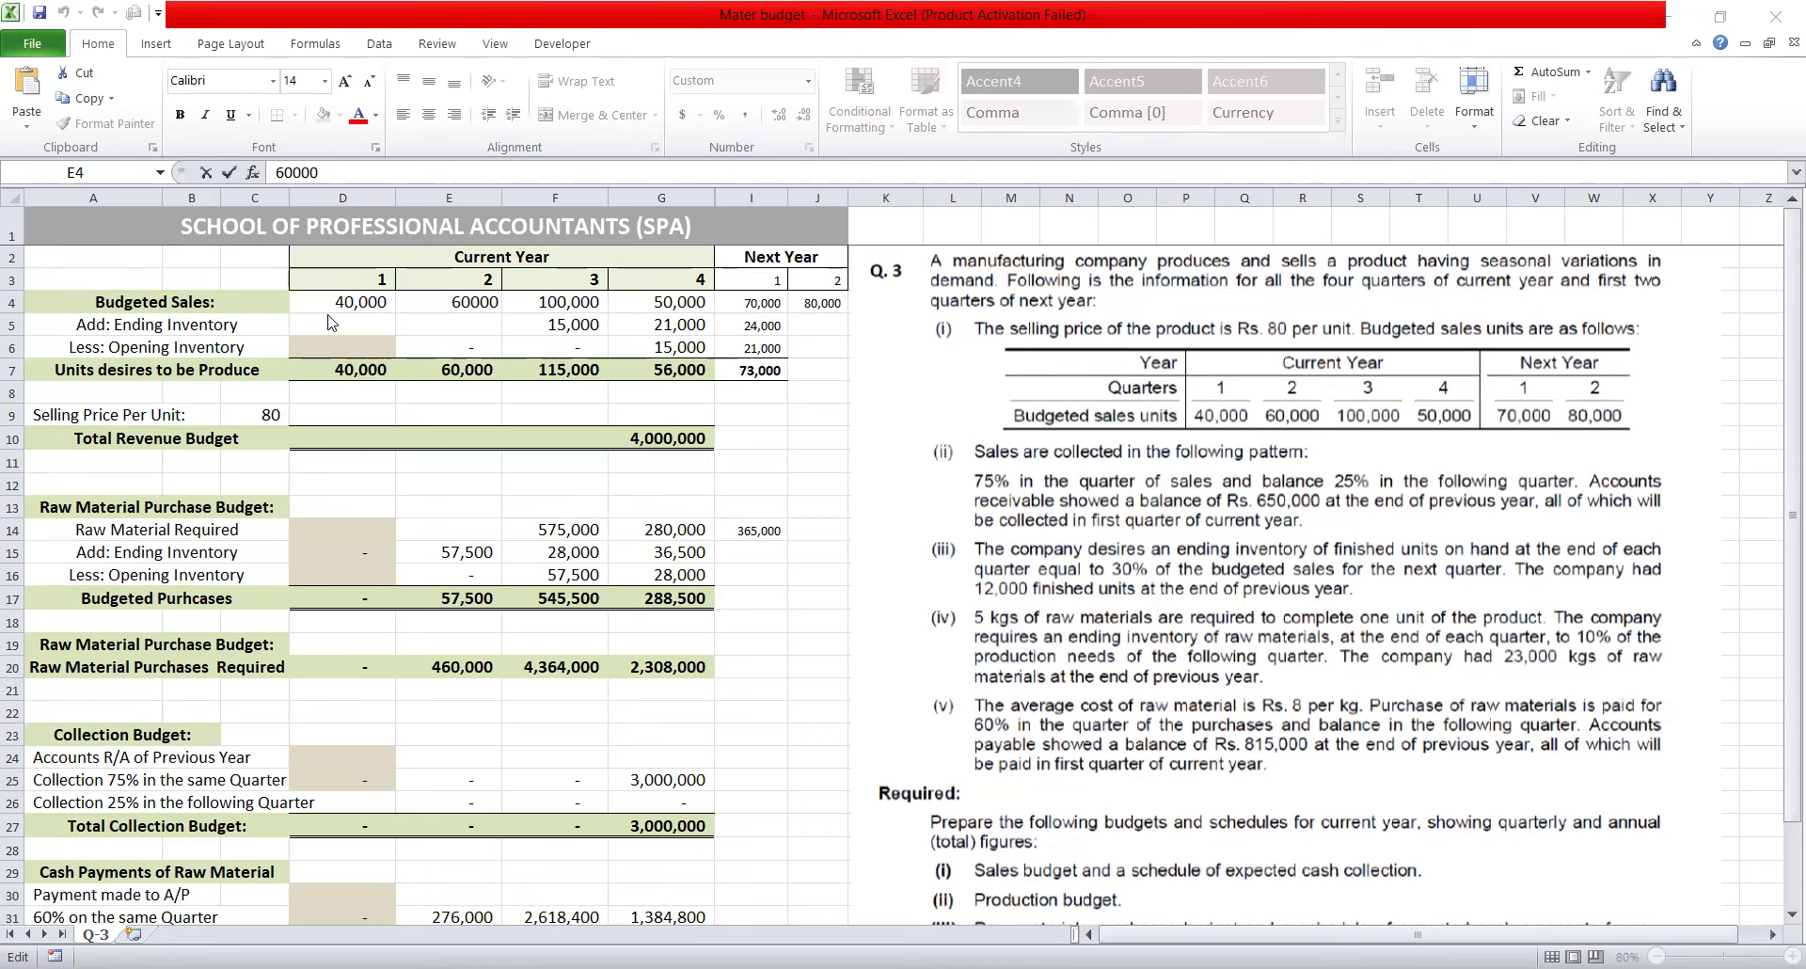
key("ctrl+Return")
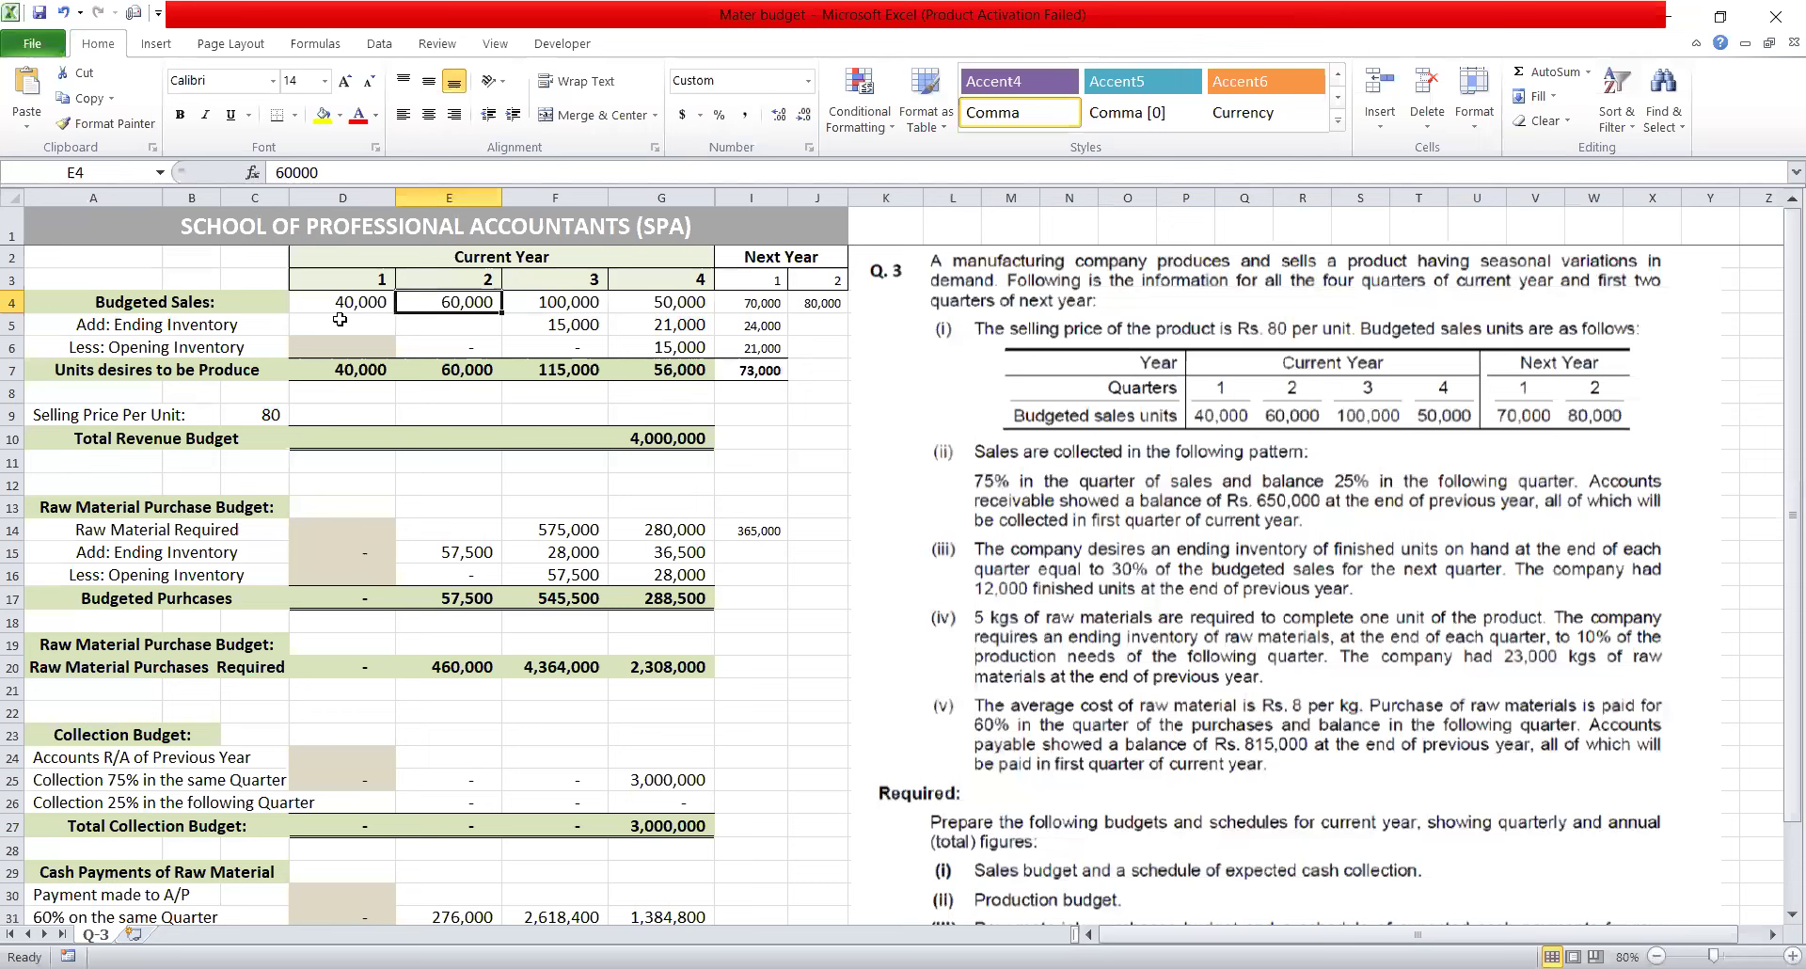
left_click(339, 320)
type("18000")
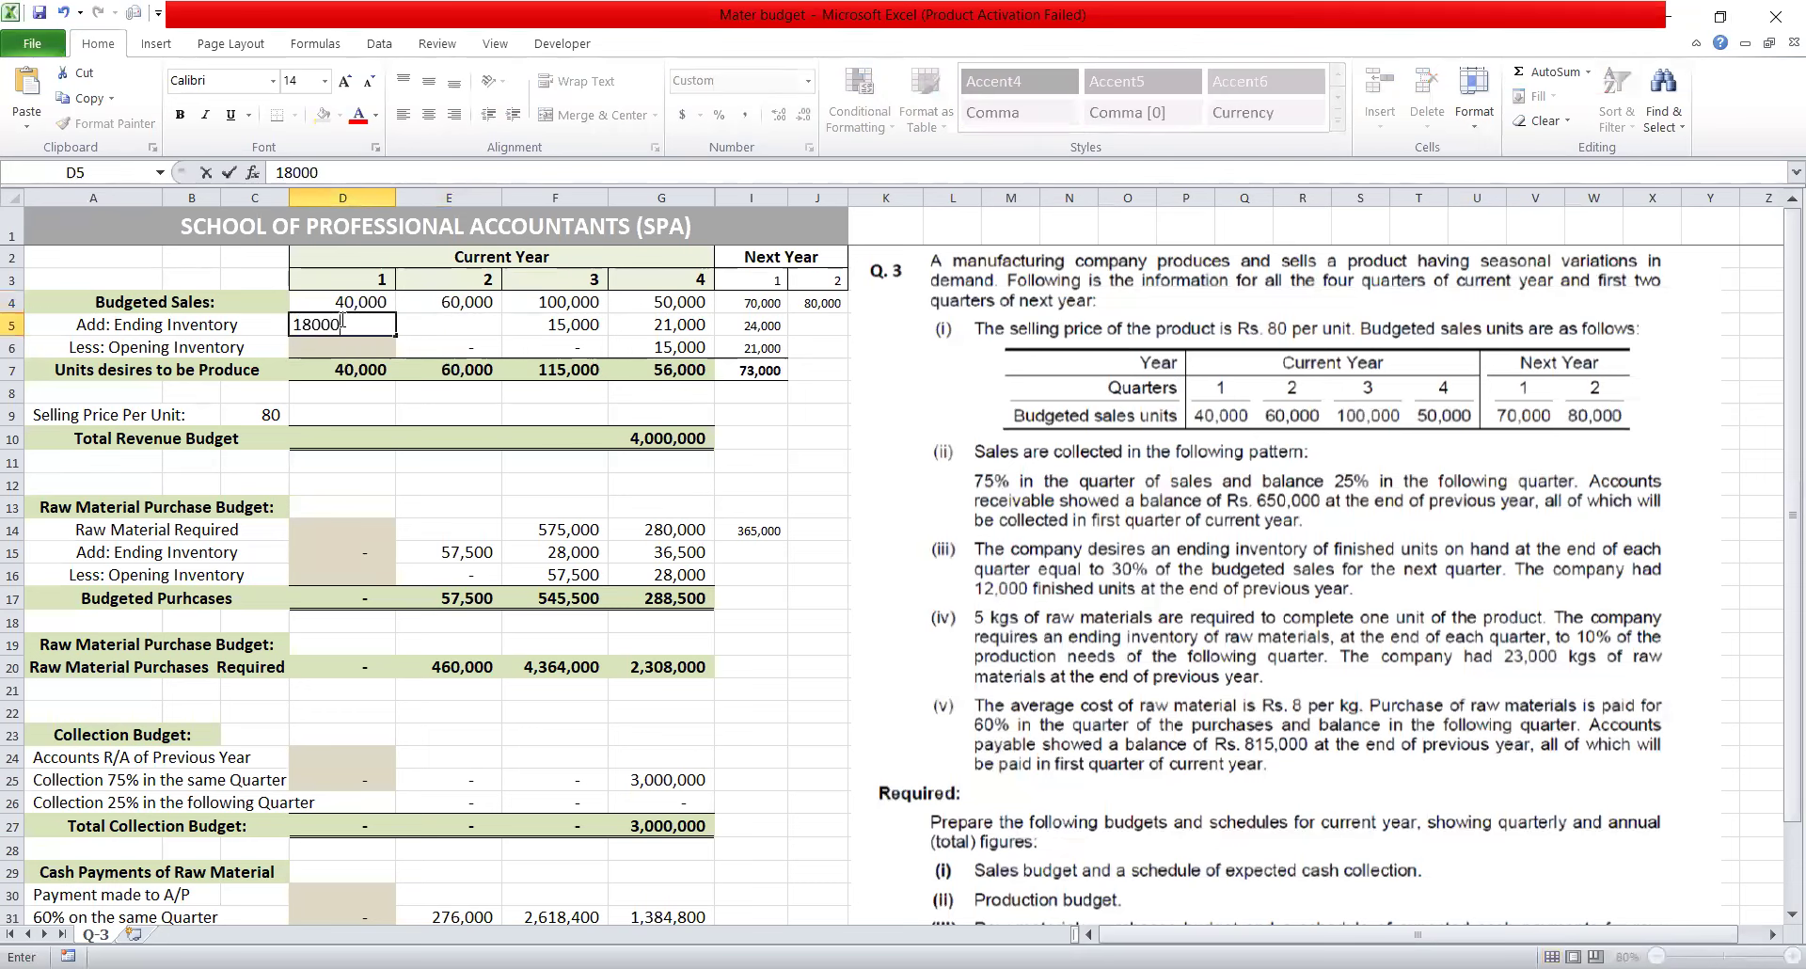
key("Return")
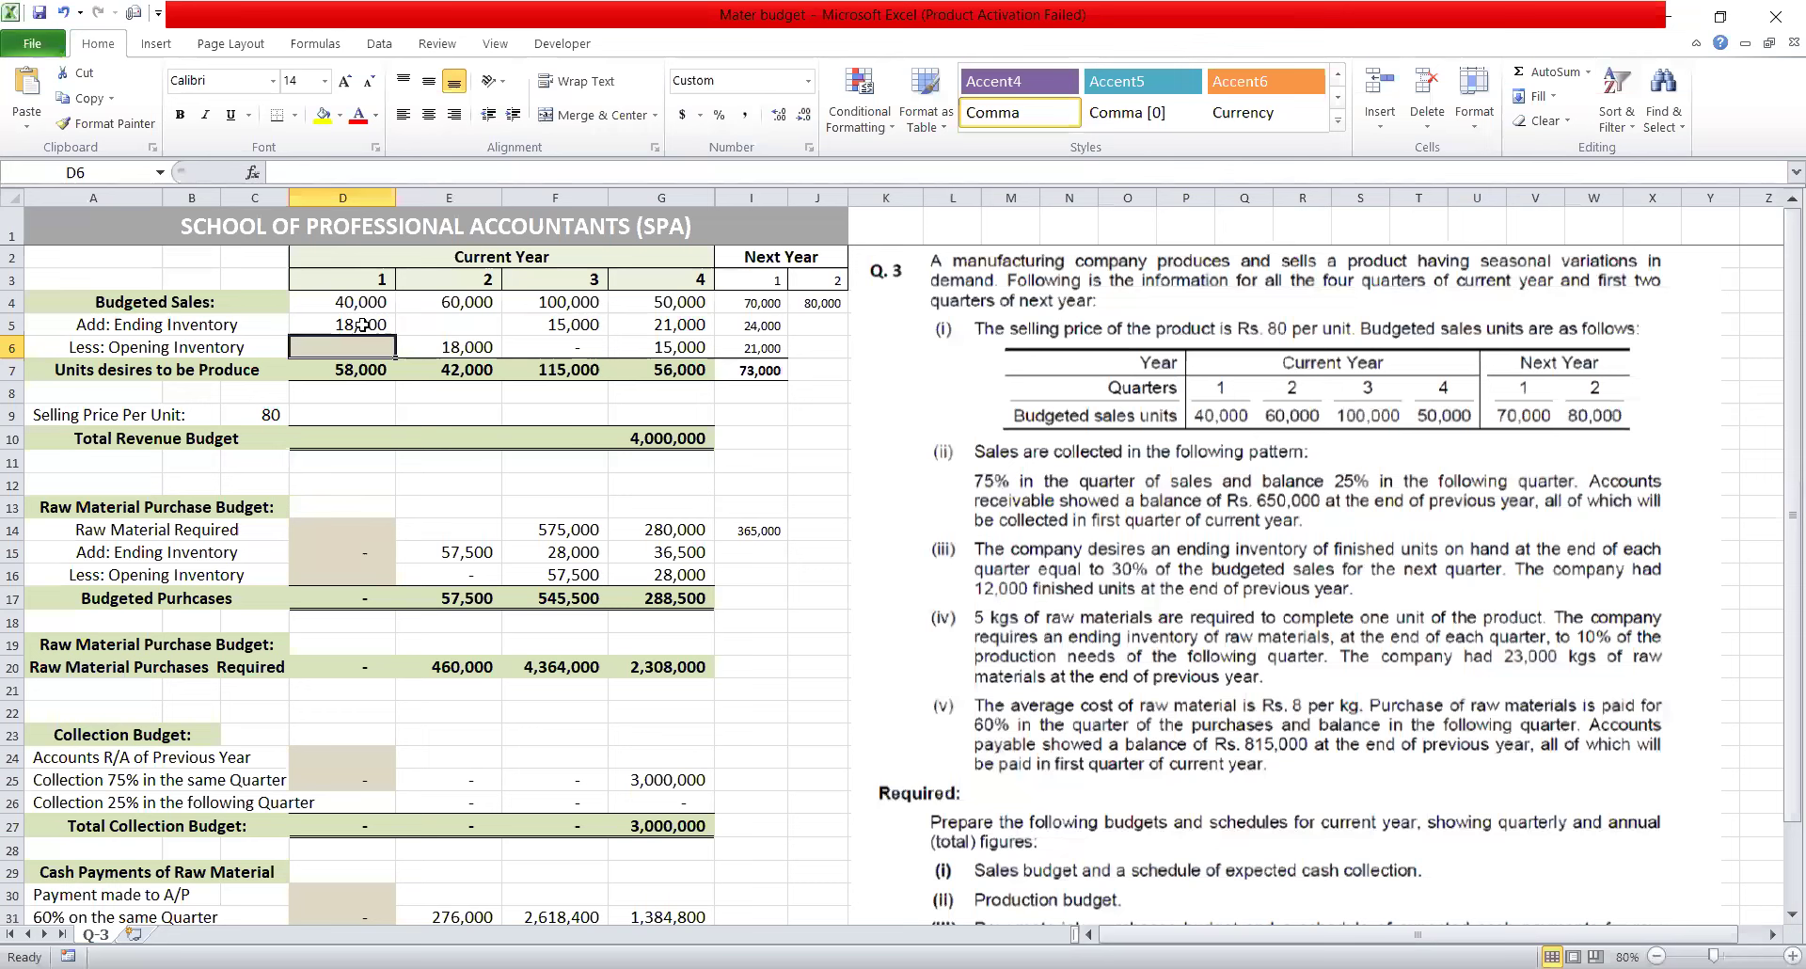
left_click(446, 322)
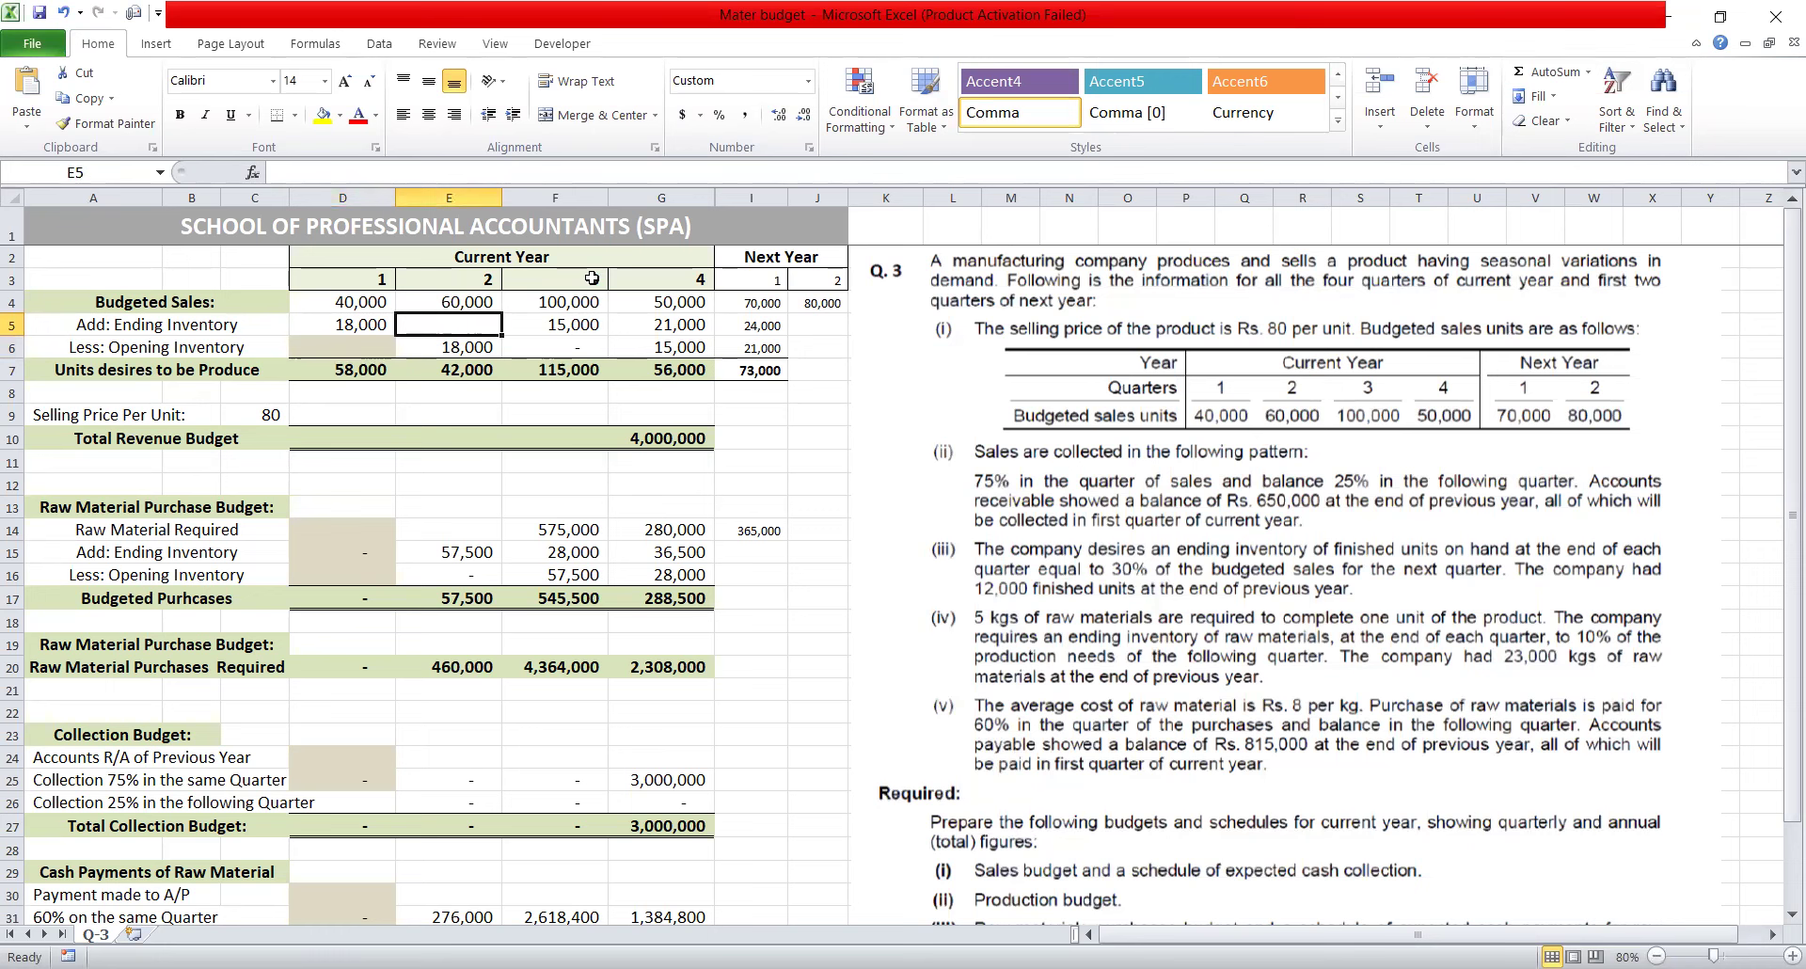
type("30000")
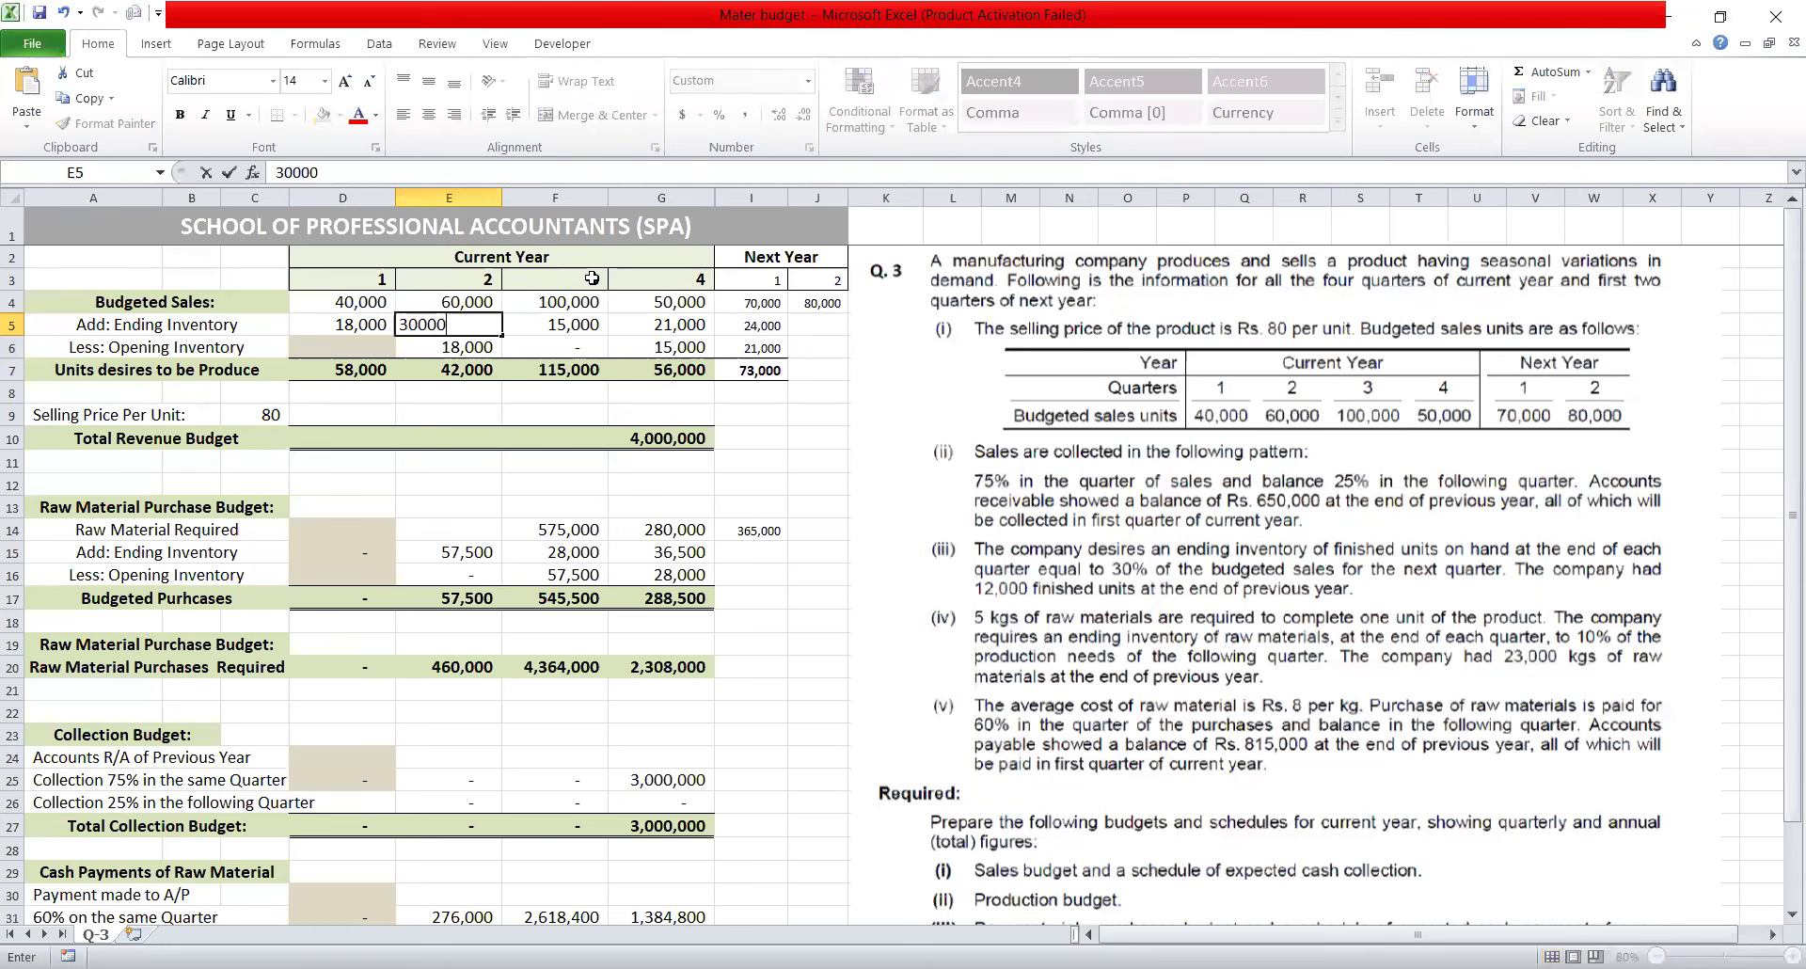
key("Return")
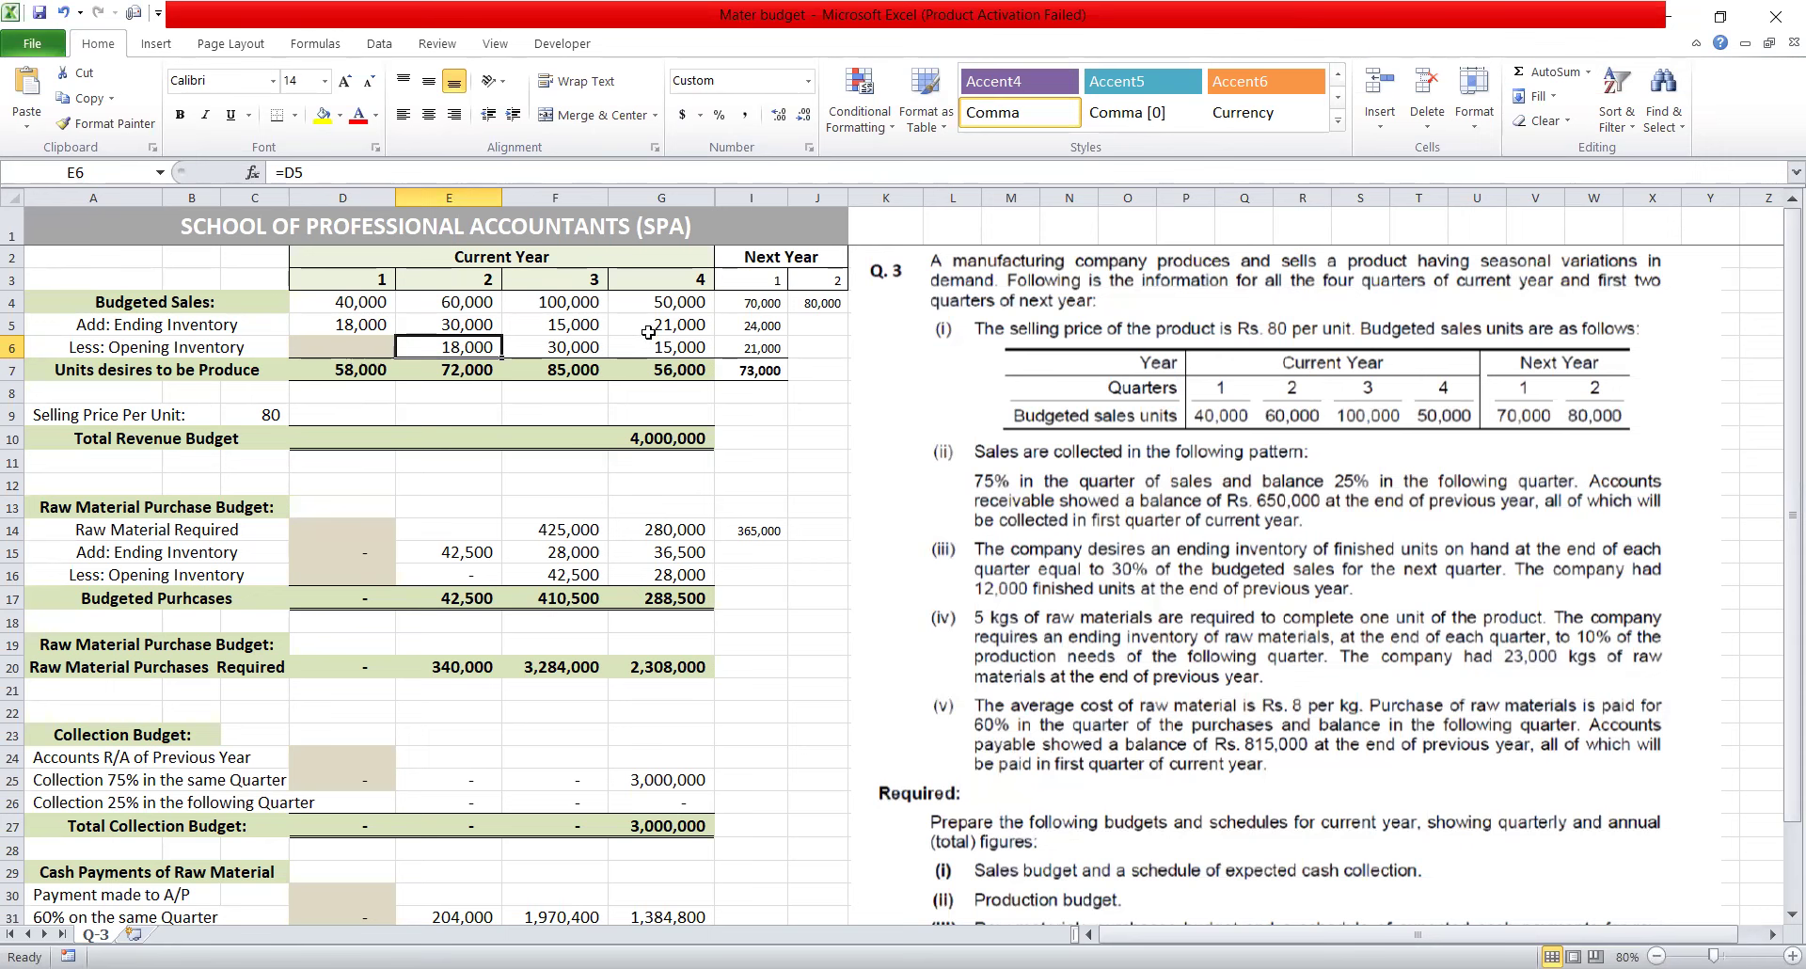
Enter 12000 as the opening inventory of finished units for quarter 1 in D6.
left_click(751, 287)
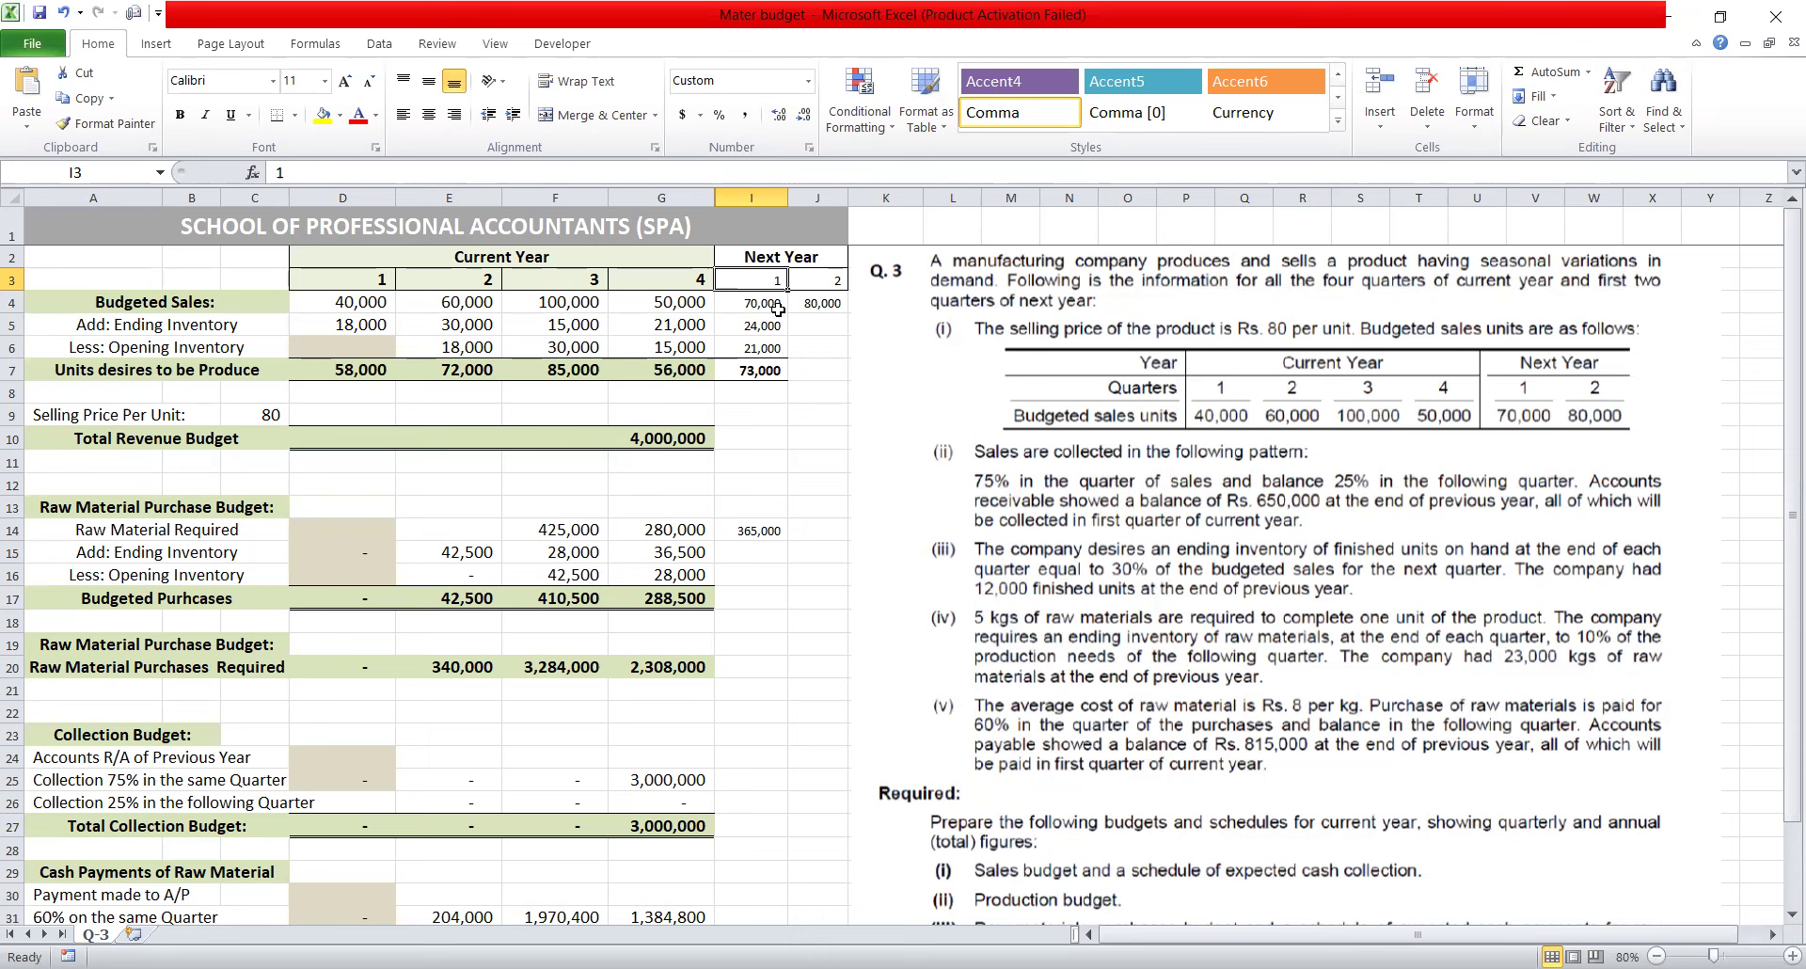
left_click(701, 341)
left_click(696, 325)
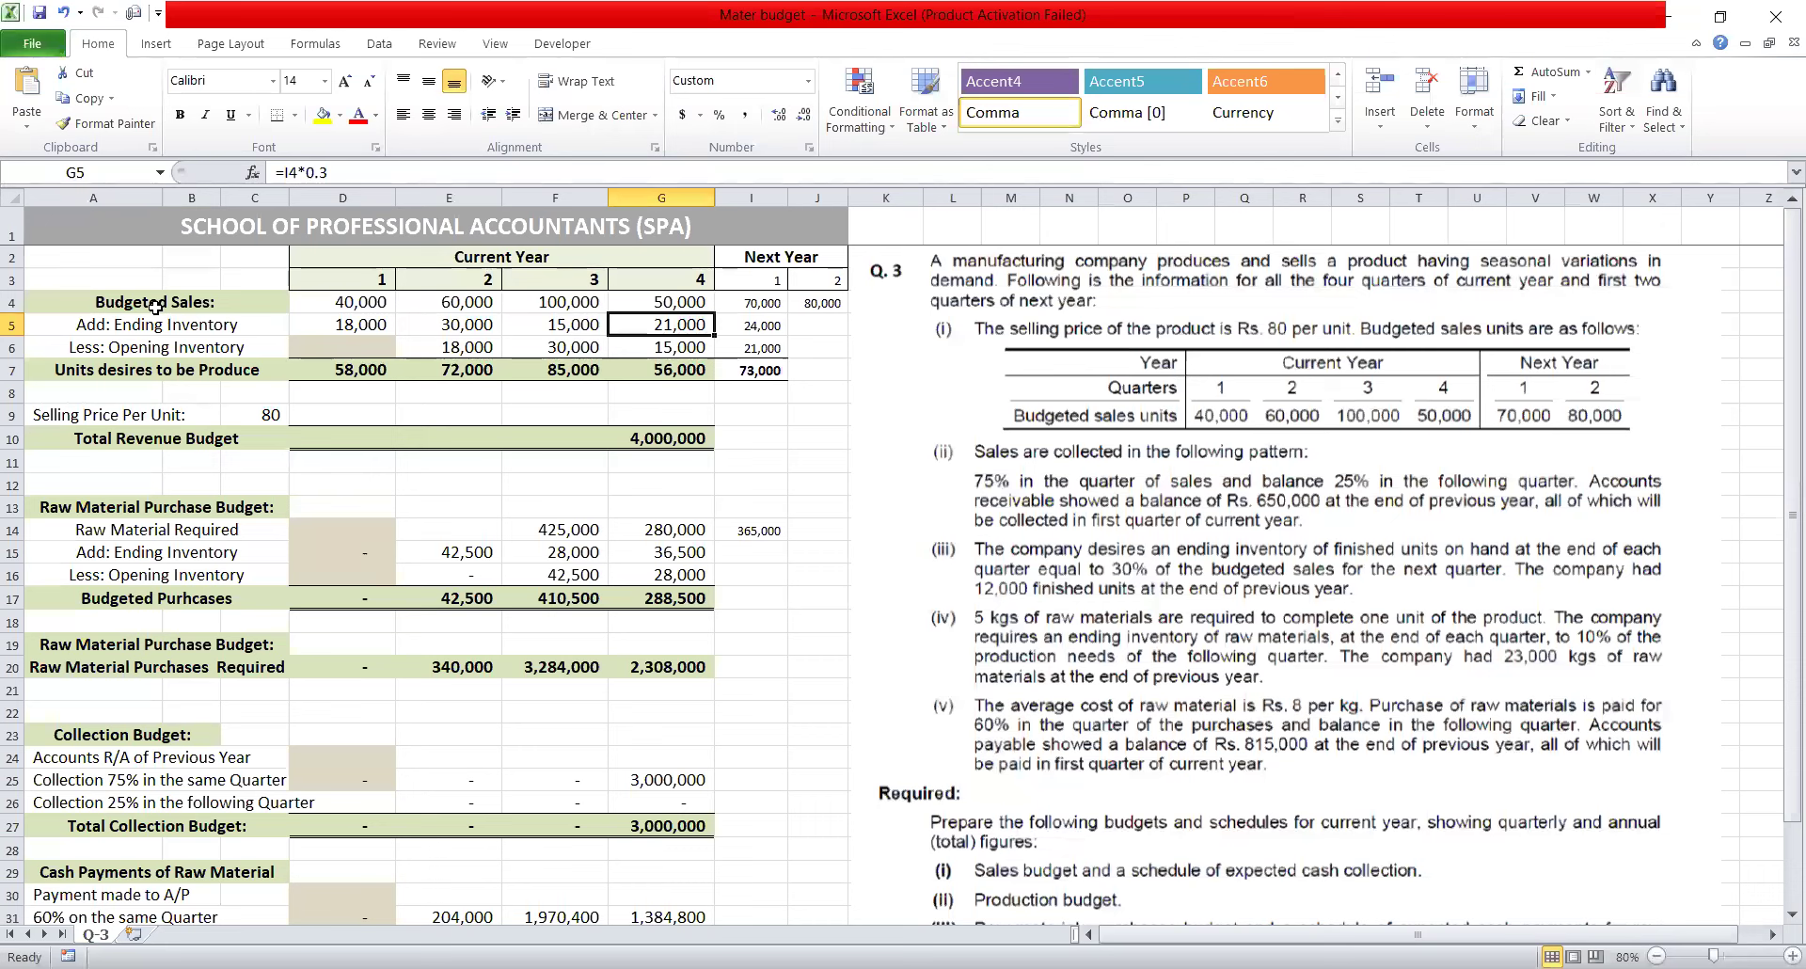
left_click(335, 345)
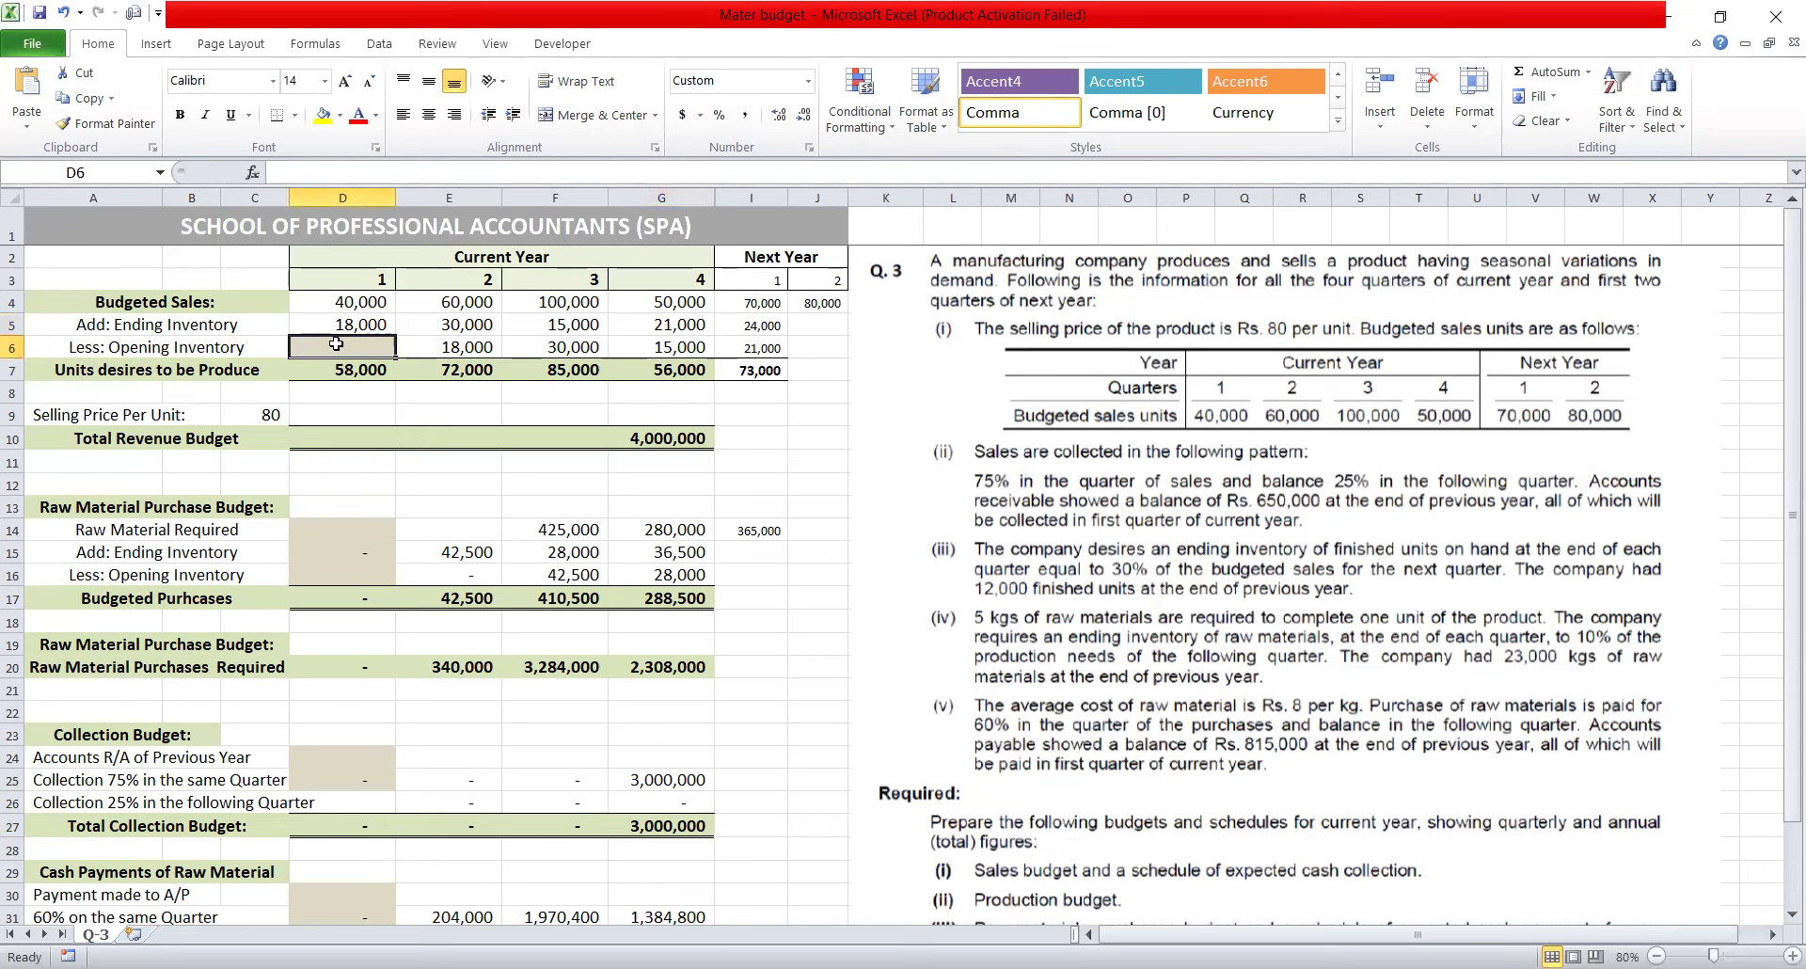
type("12000")
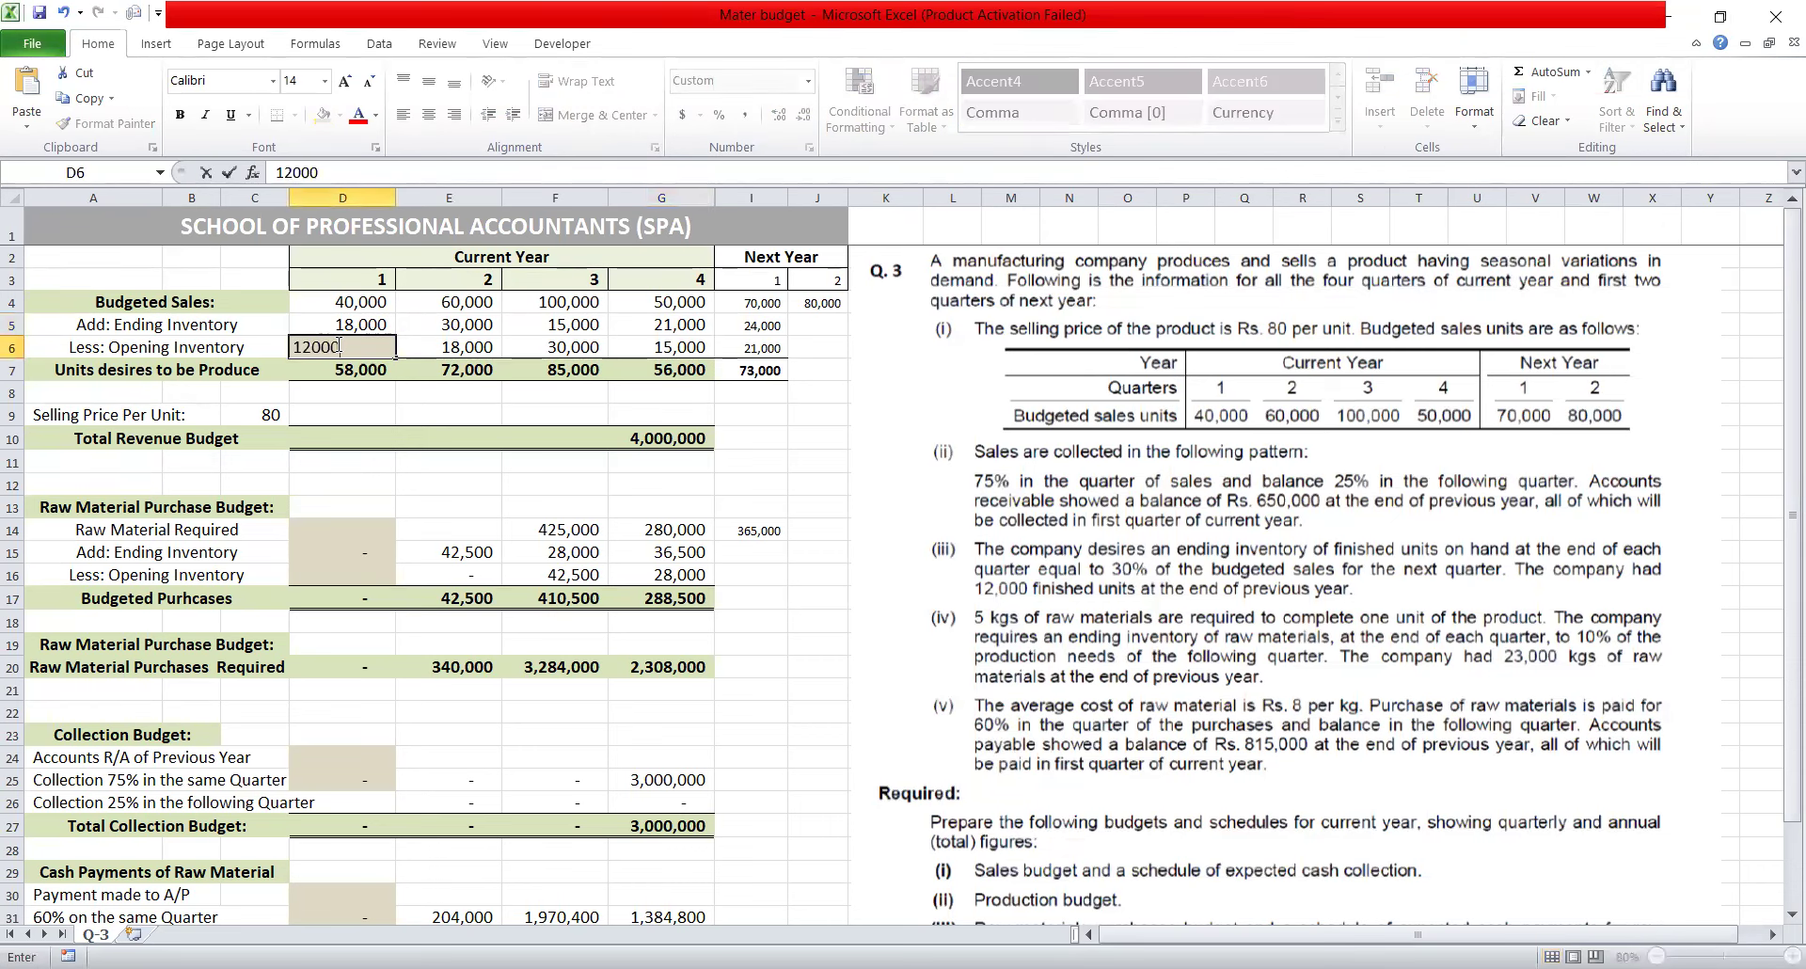
left_click(329, 389)
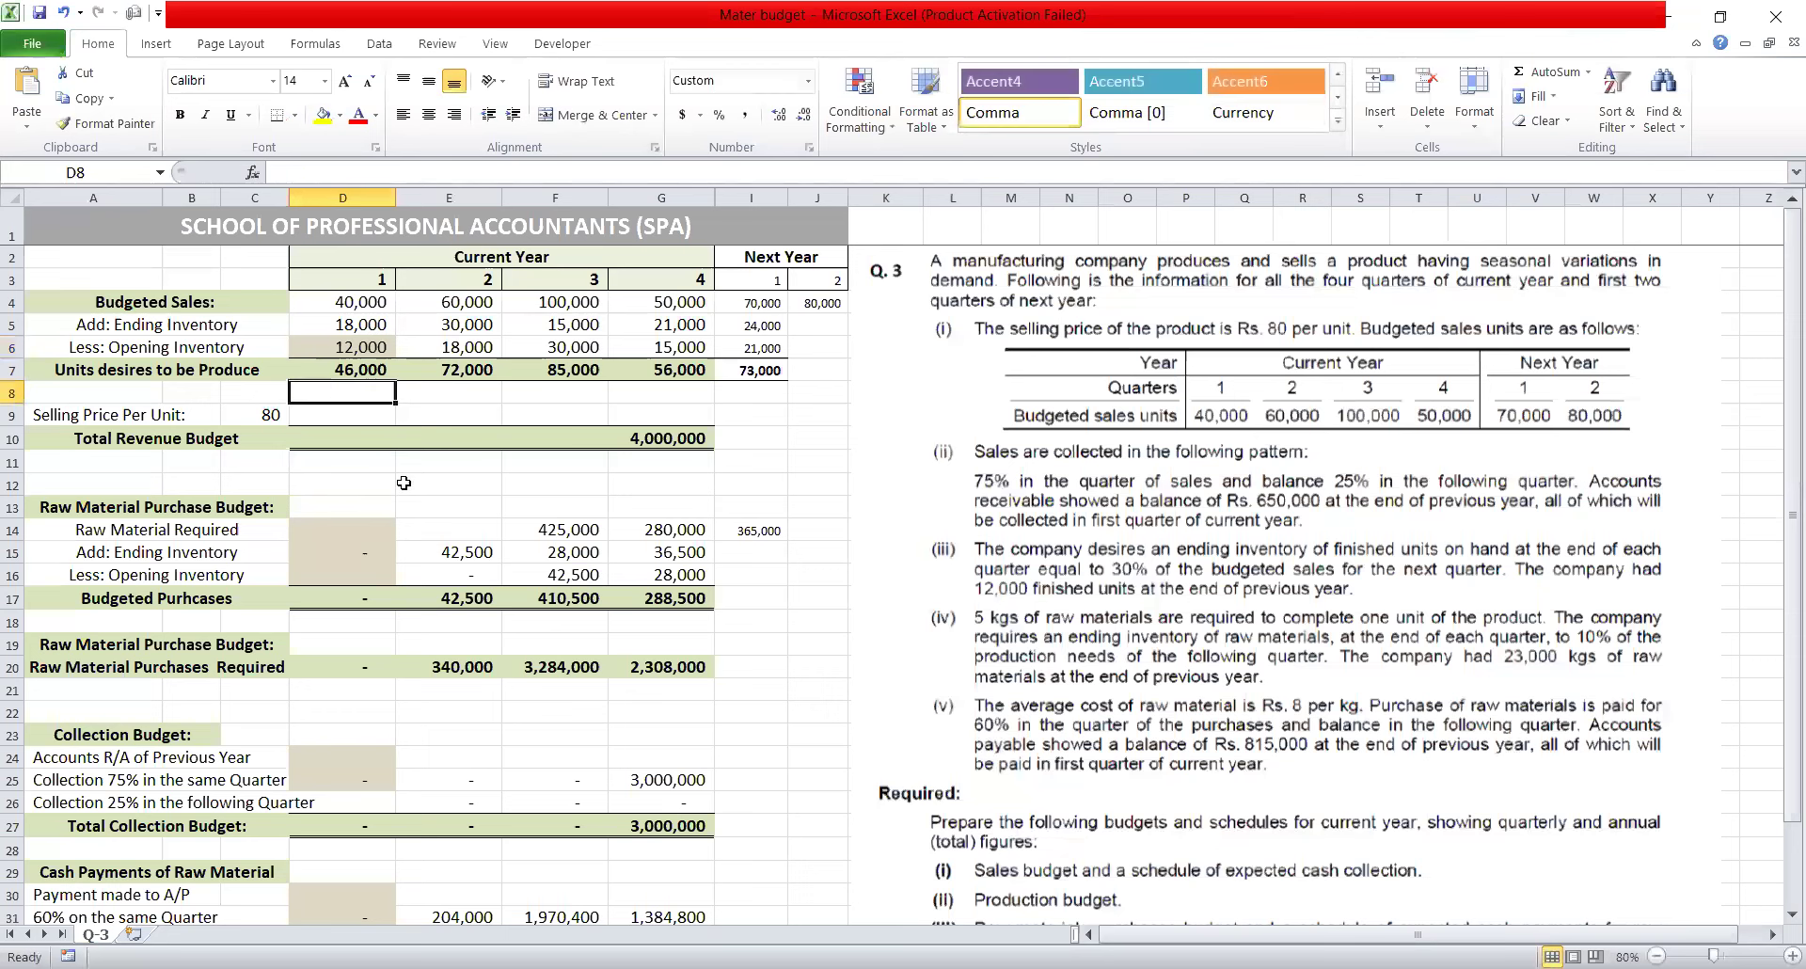
left_click(350, 368)
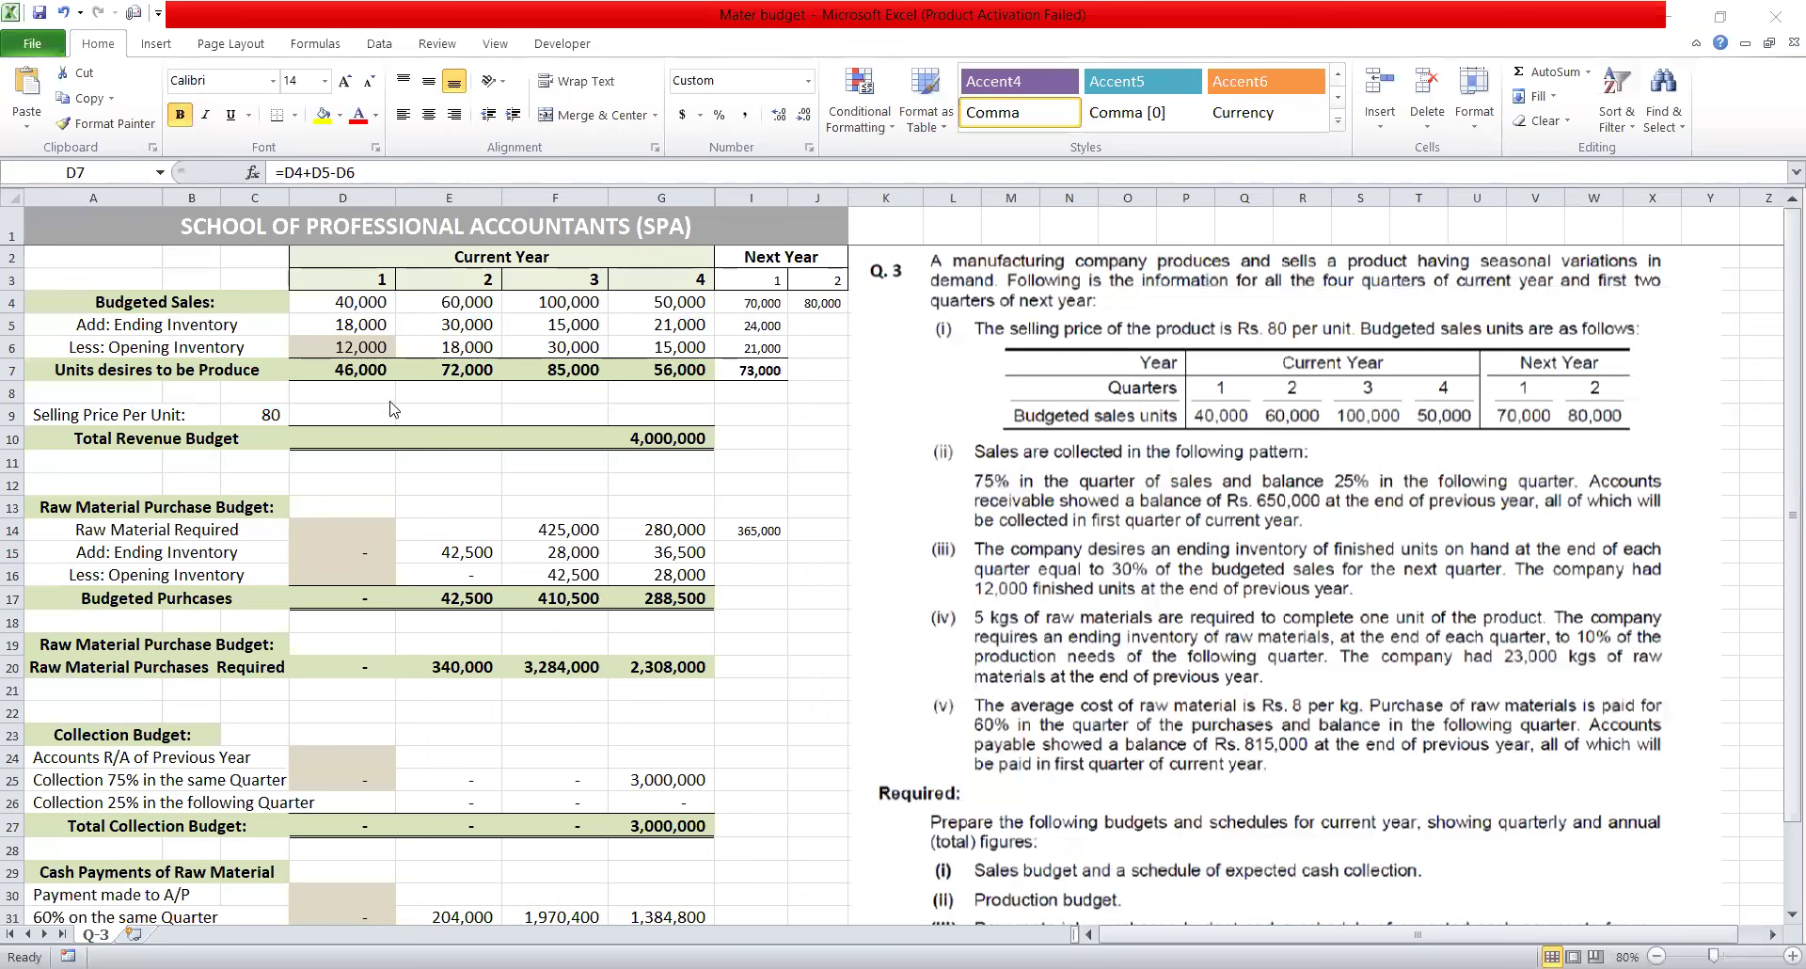
Calculate quarter 1's total revenue in D10 as selling price times budgeted sales with =C9*D4.
left_click(664, 435)
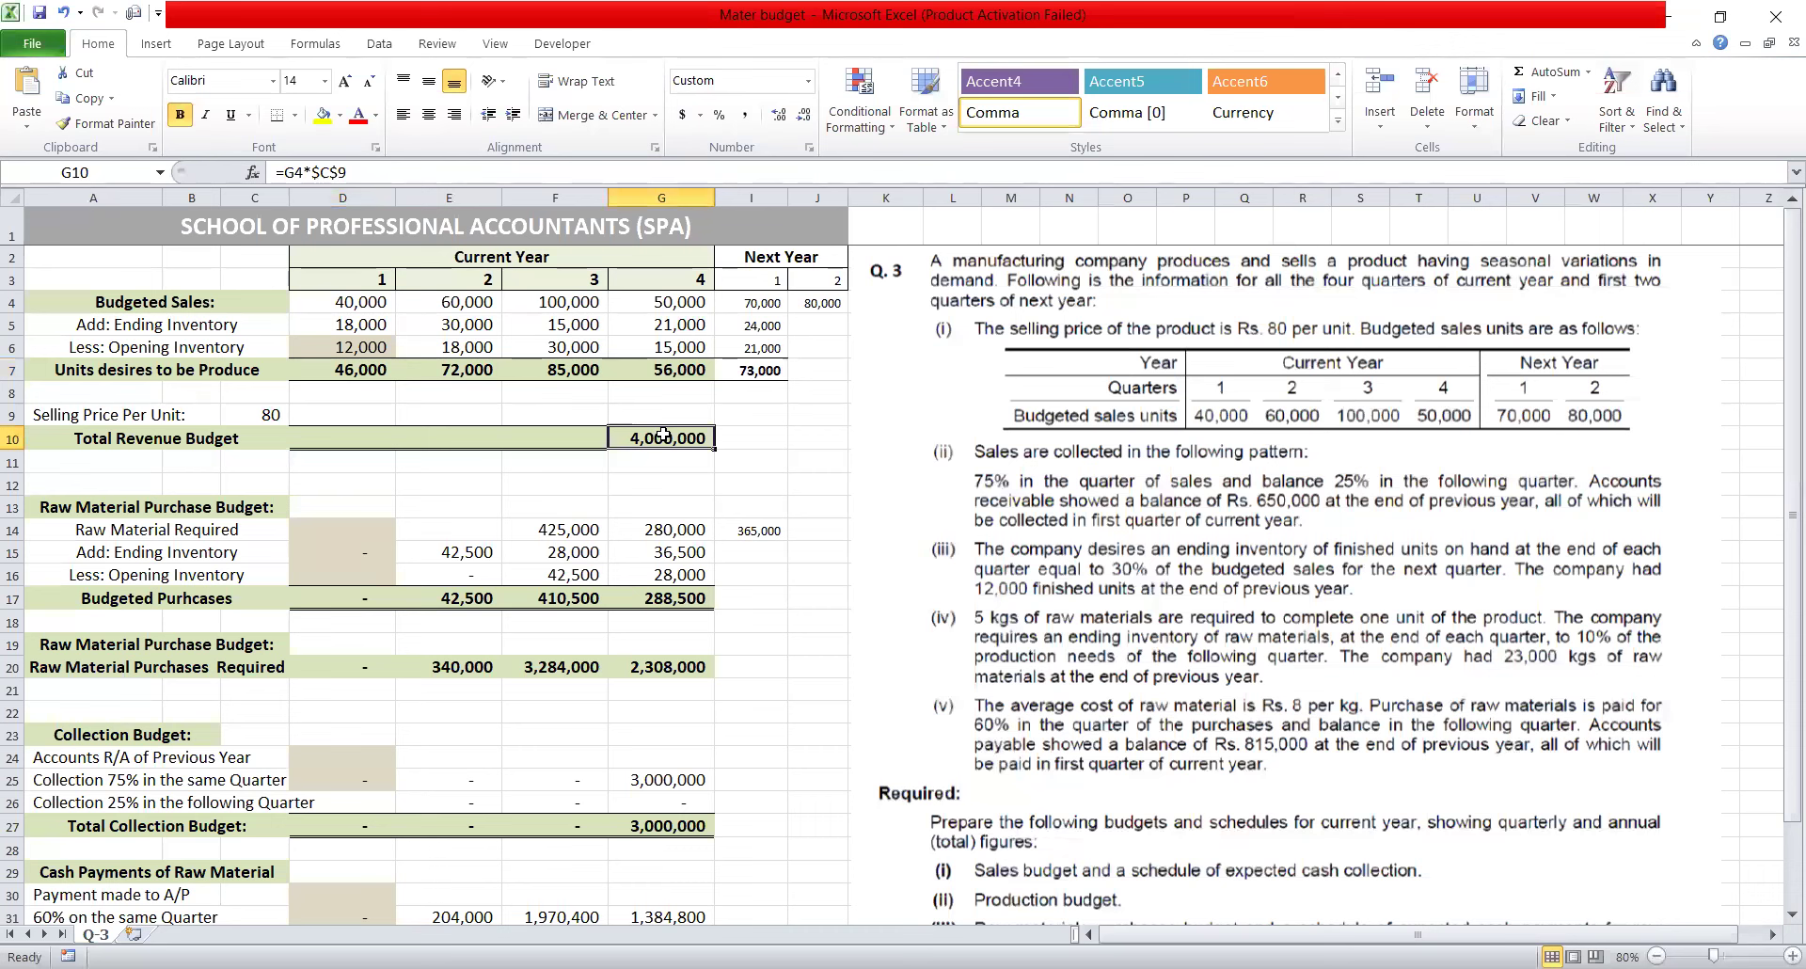
left_click(379, 442)
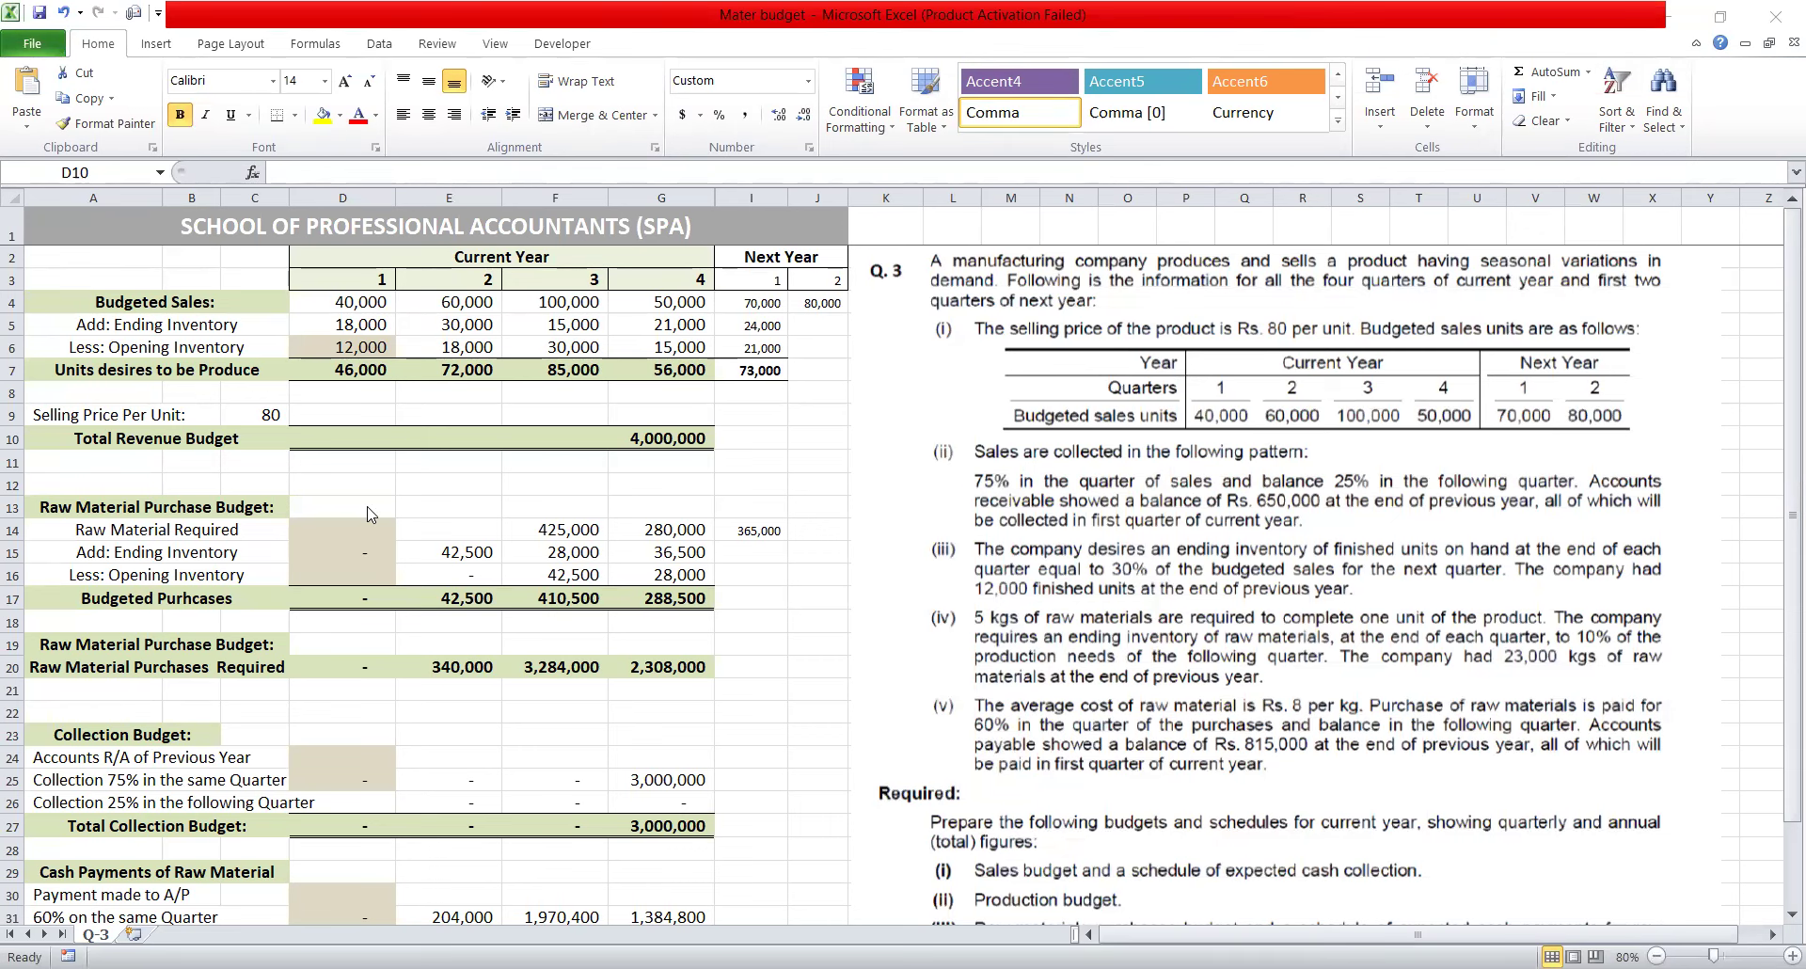
left_click(360, 426)
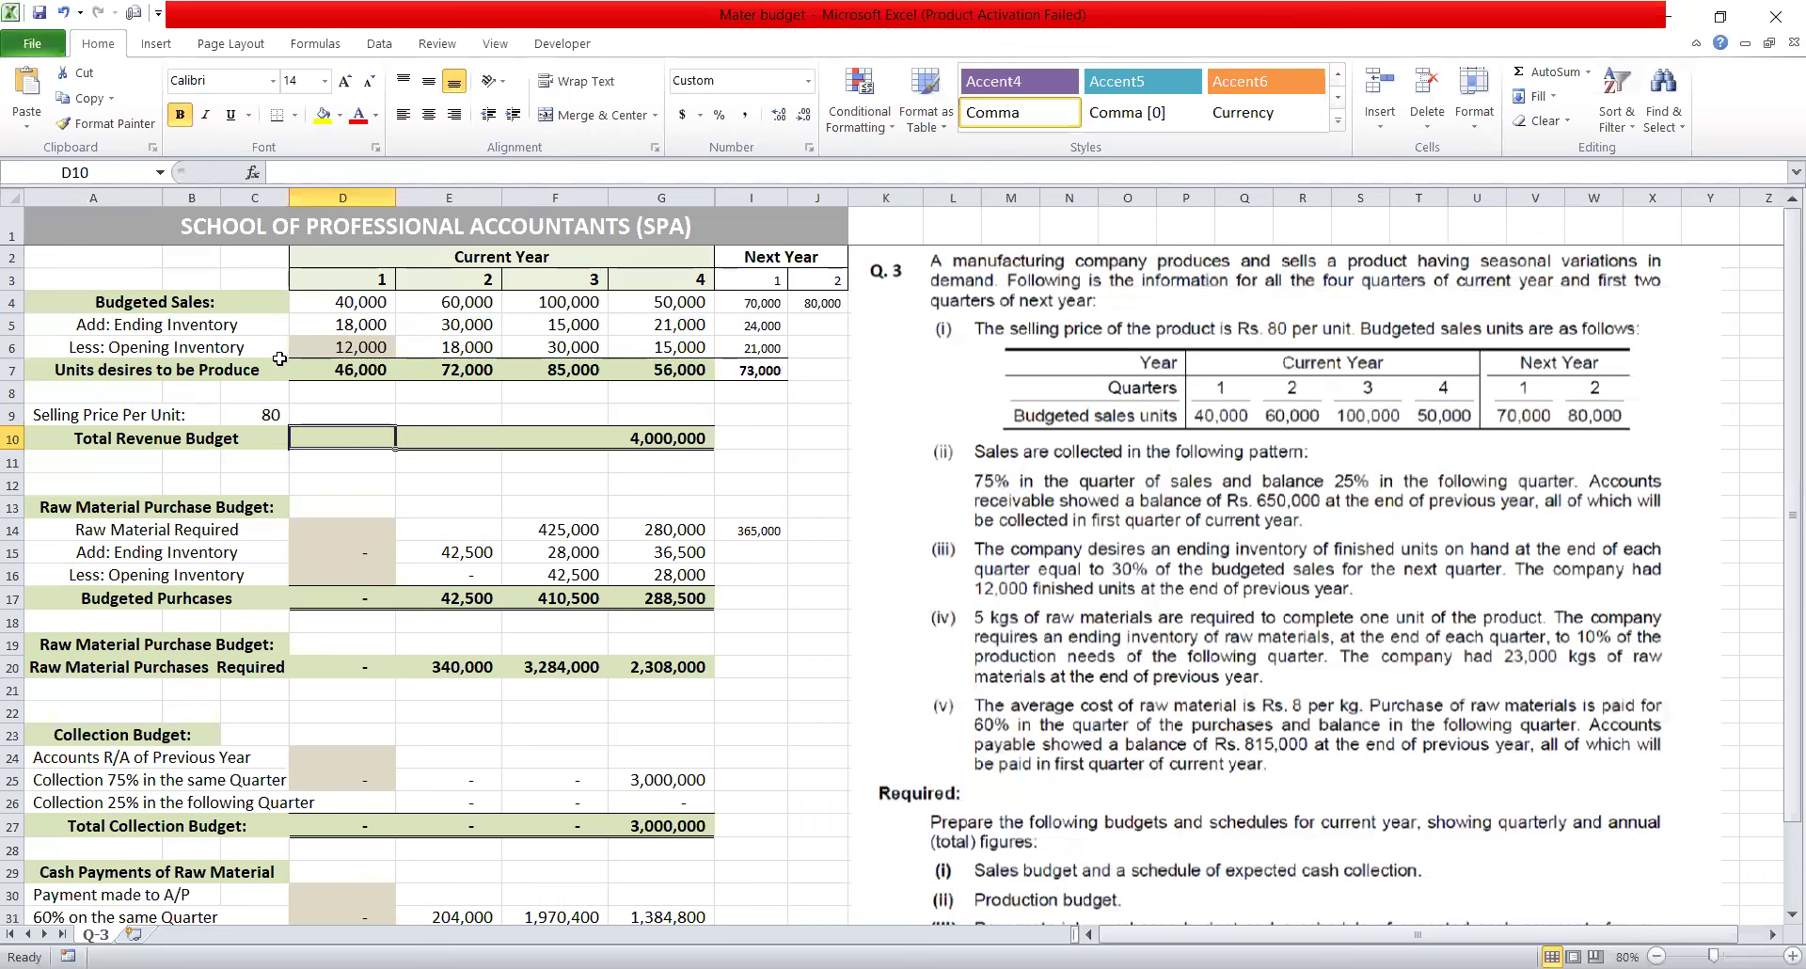
type("=")
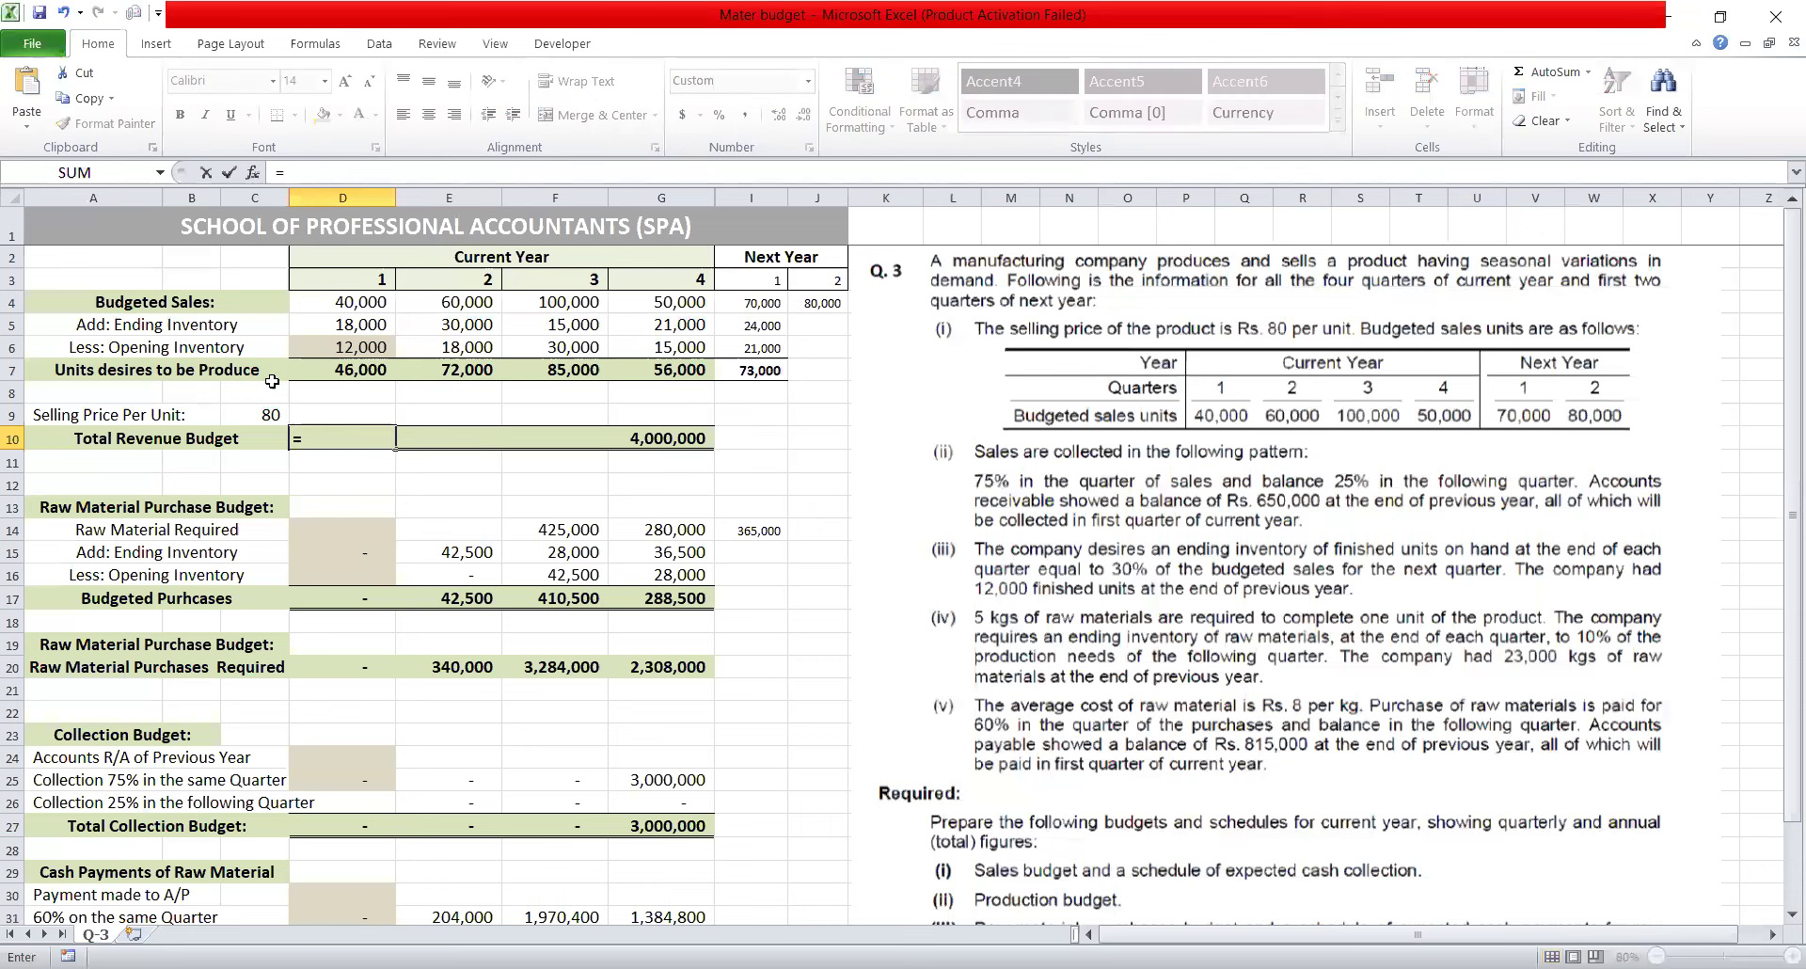
left_click(271, 415)
type("*")
left_click(372, 302)
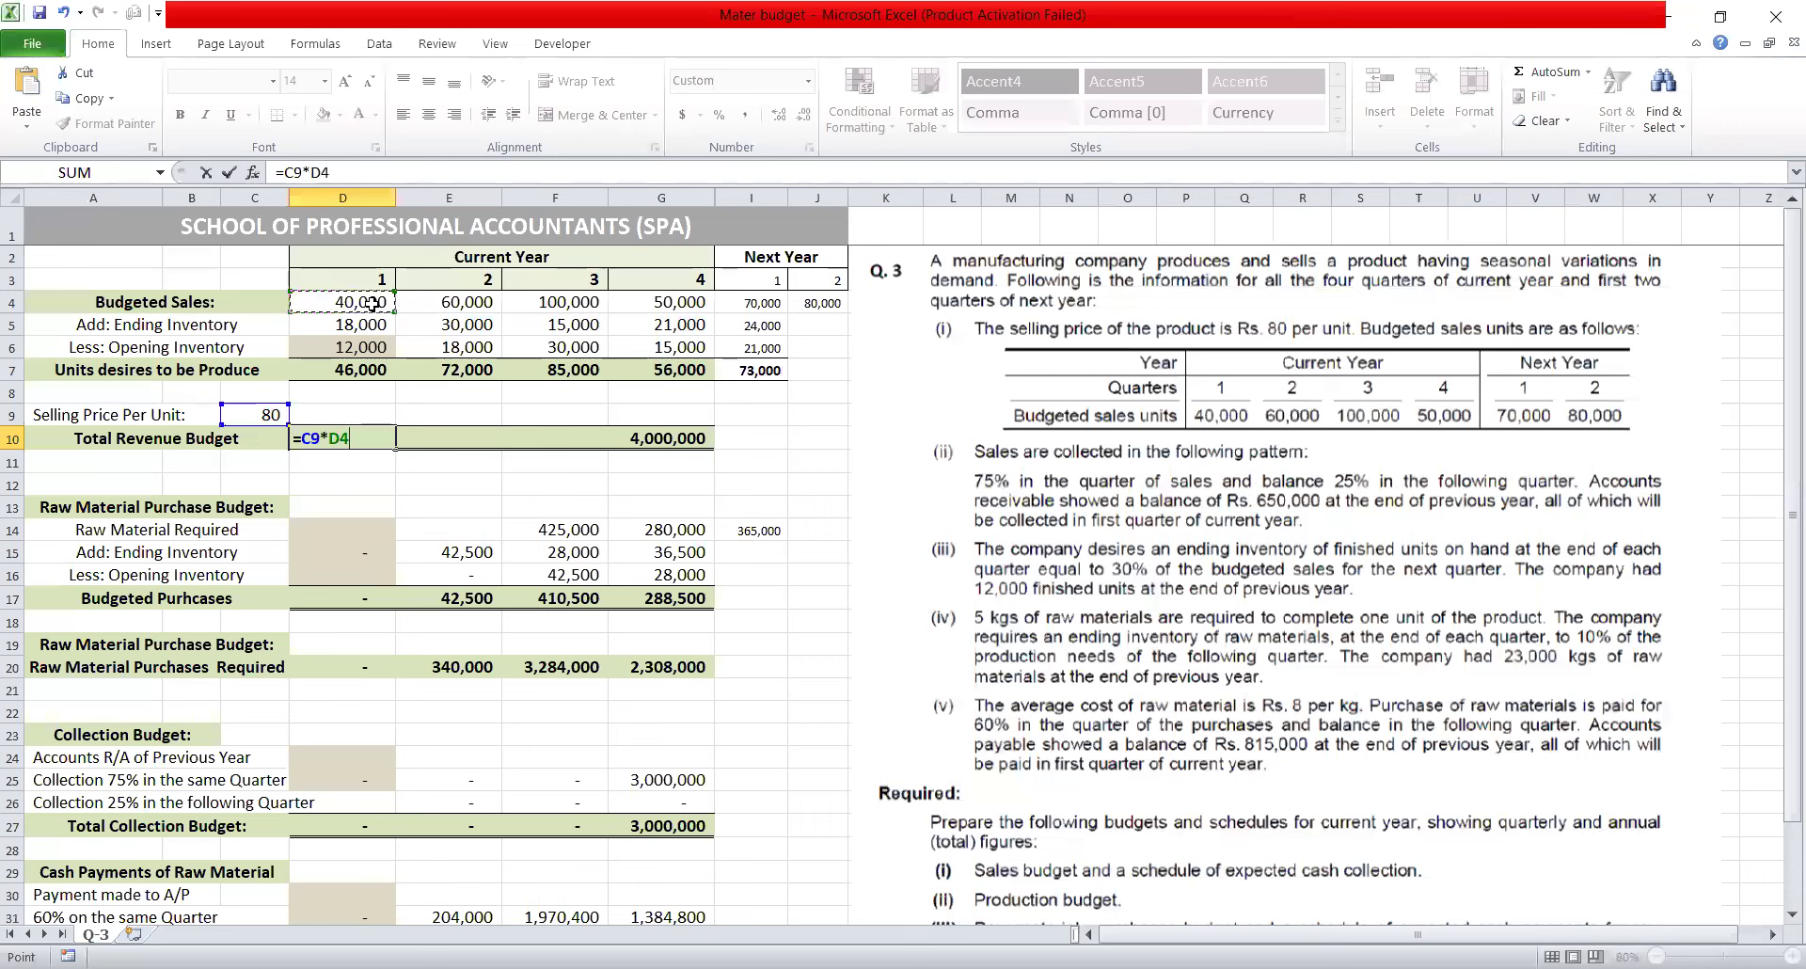
key("Return")
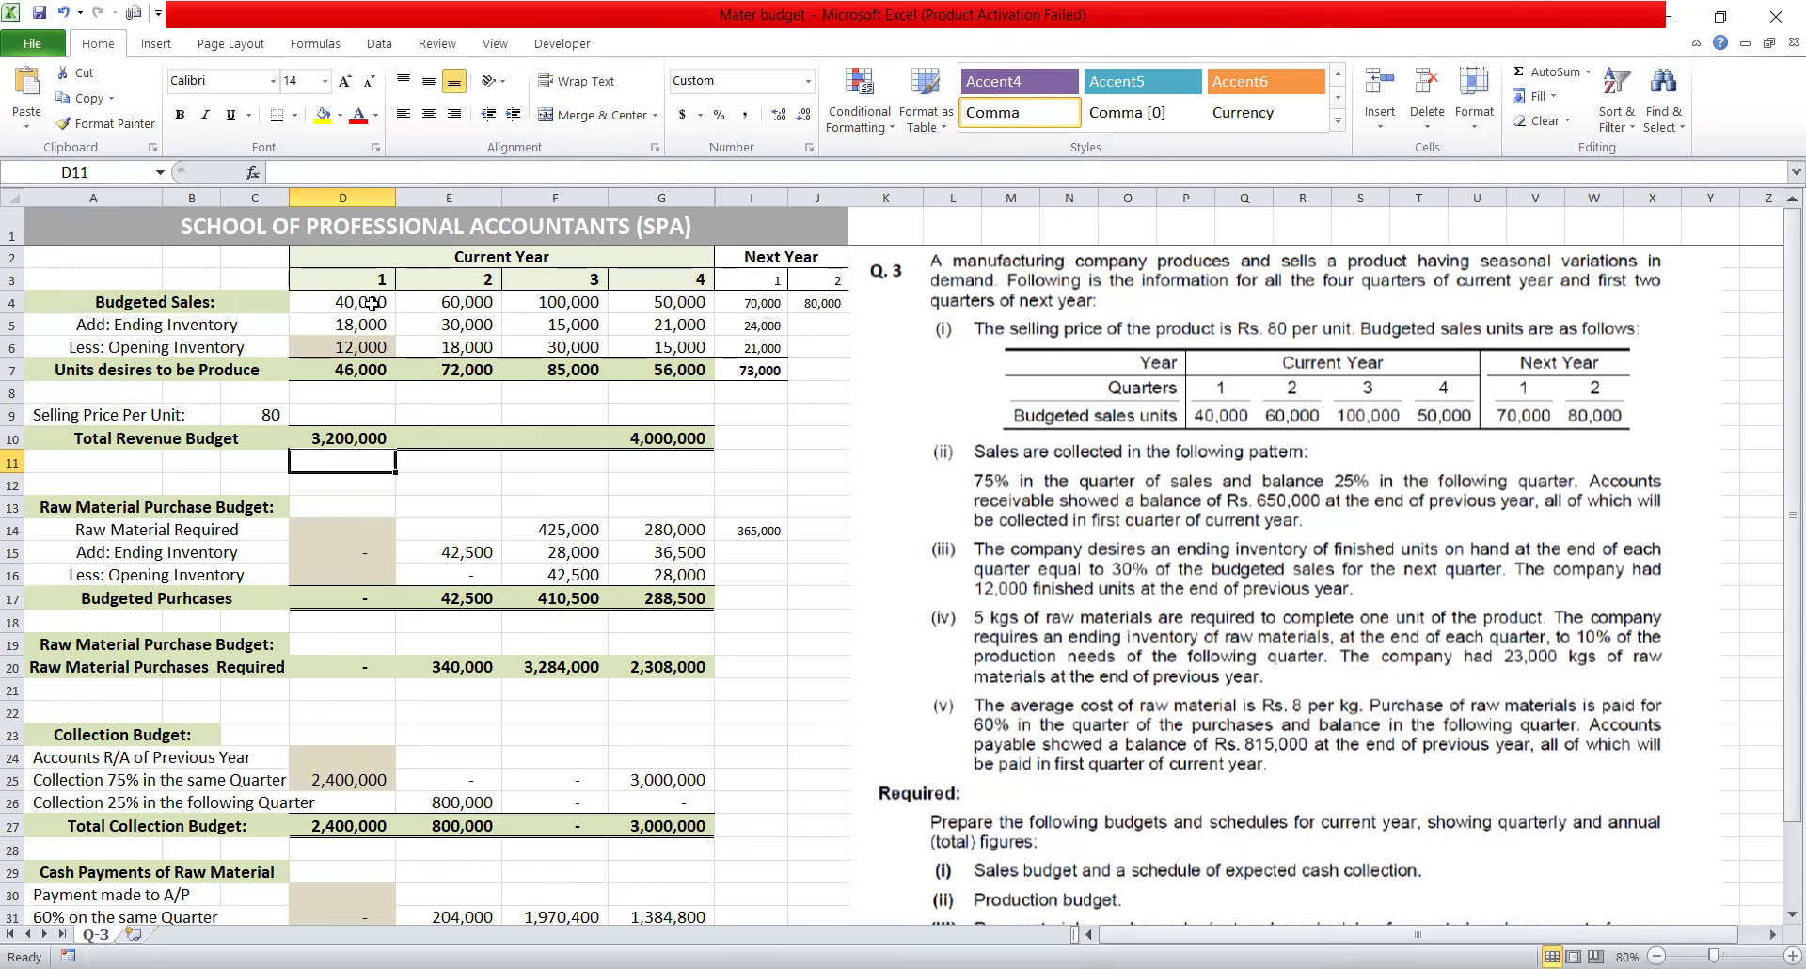
Calculate quarter 2's total revenue in E10 with the formula =C9*E4.
left_click(467, 442)
type("=")
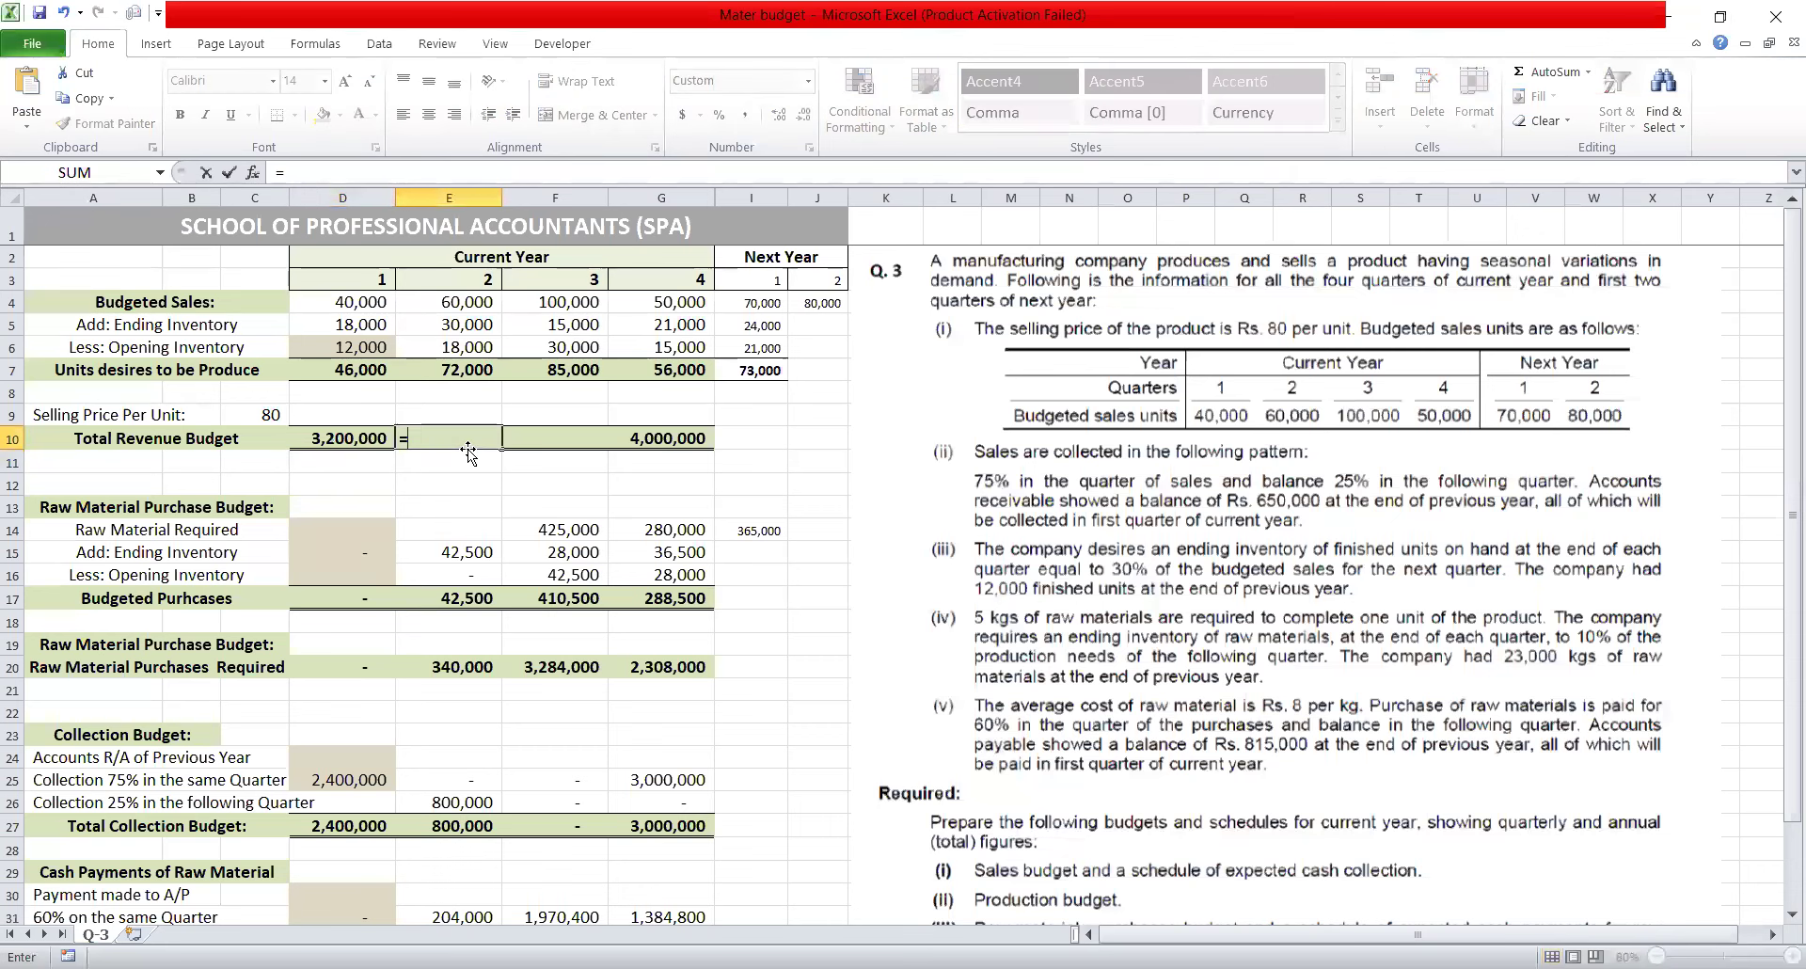
left_click(279, 415)
type("*")
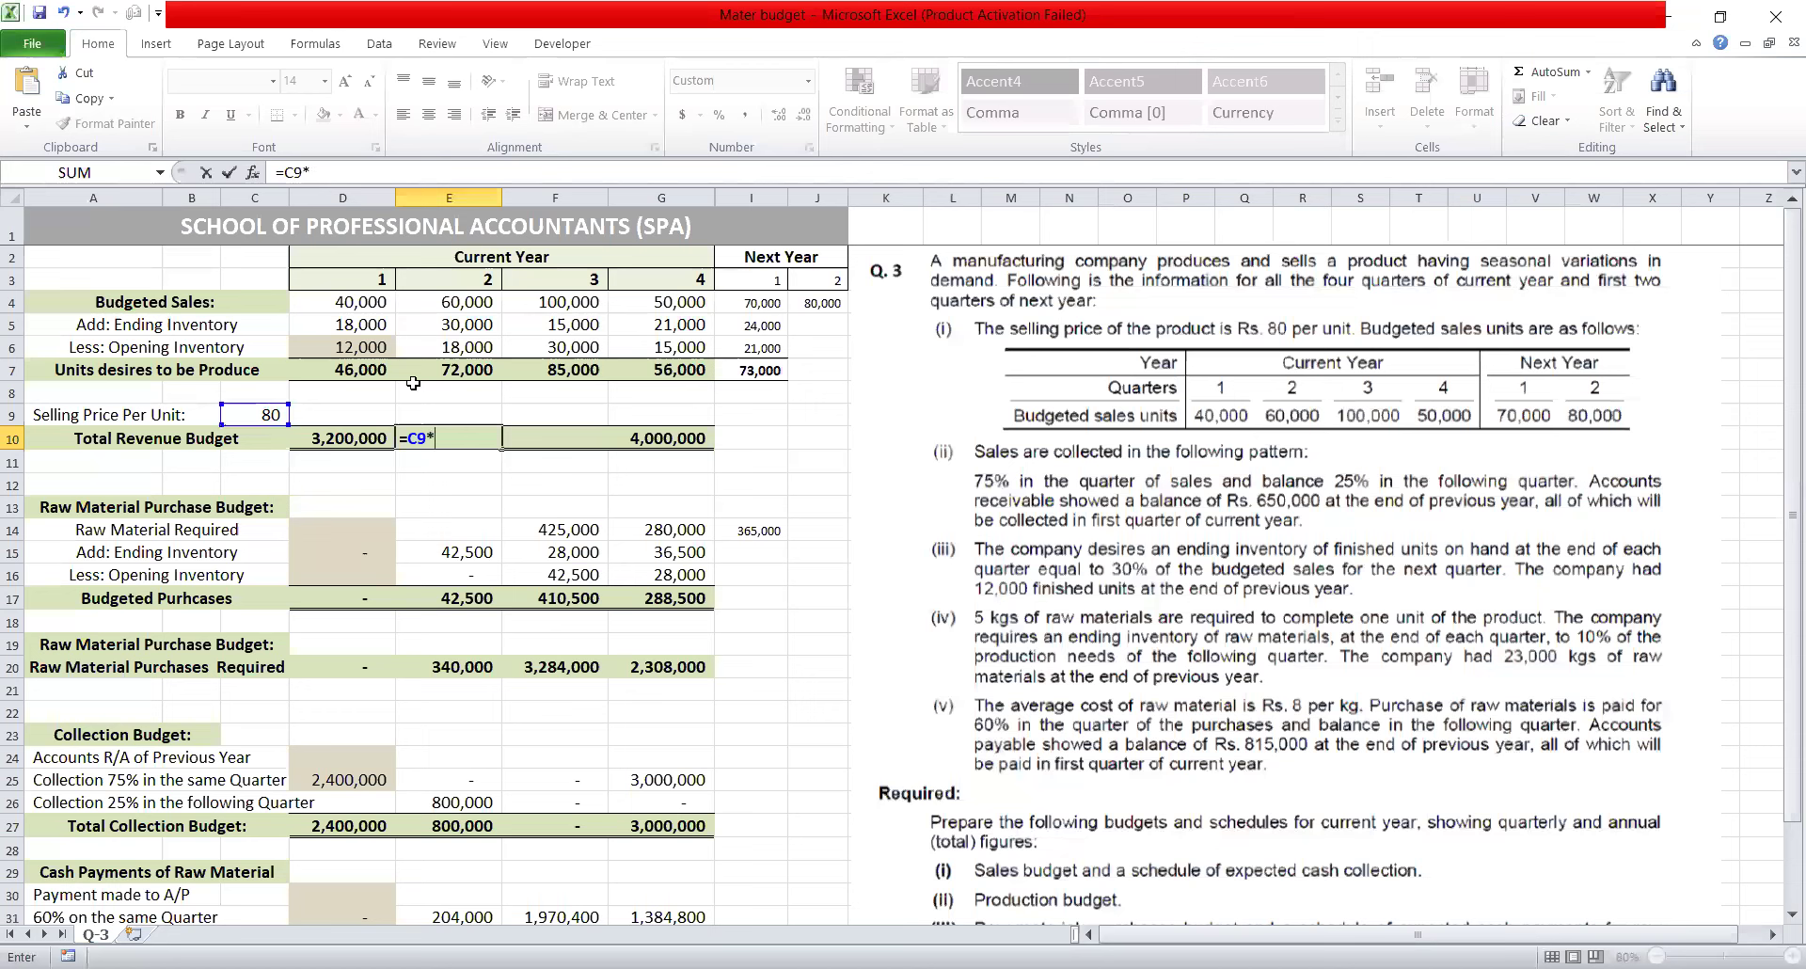
left_click(481, 308)
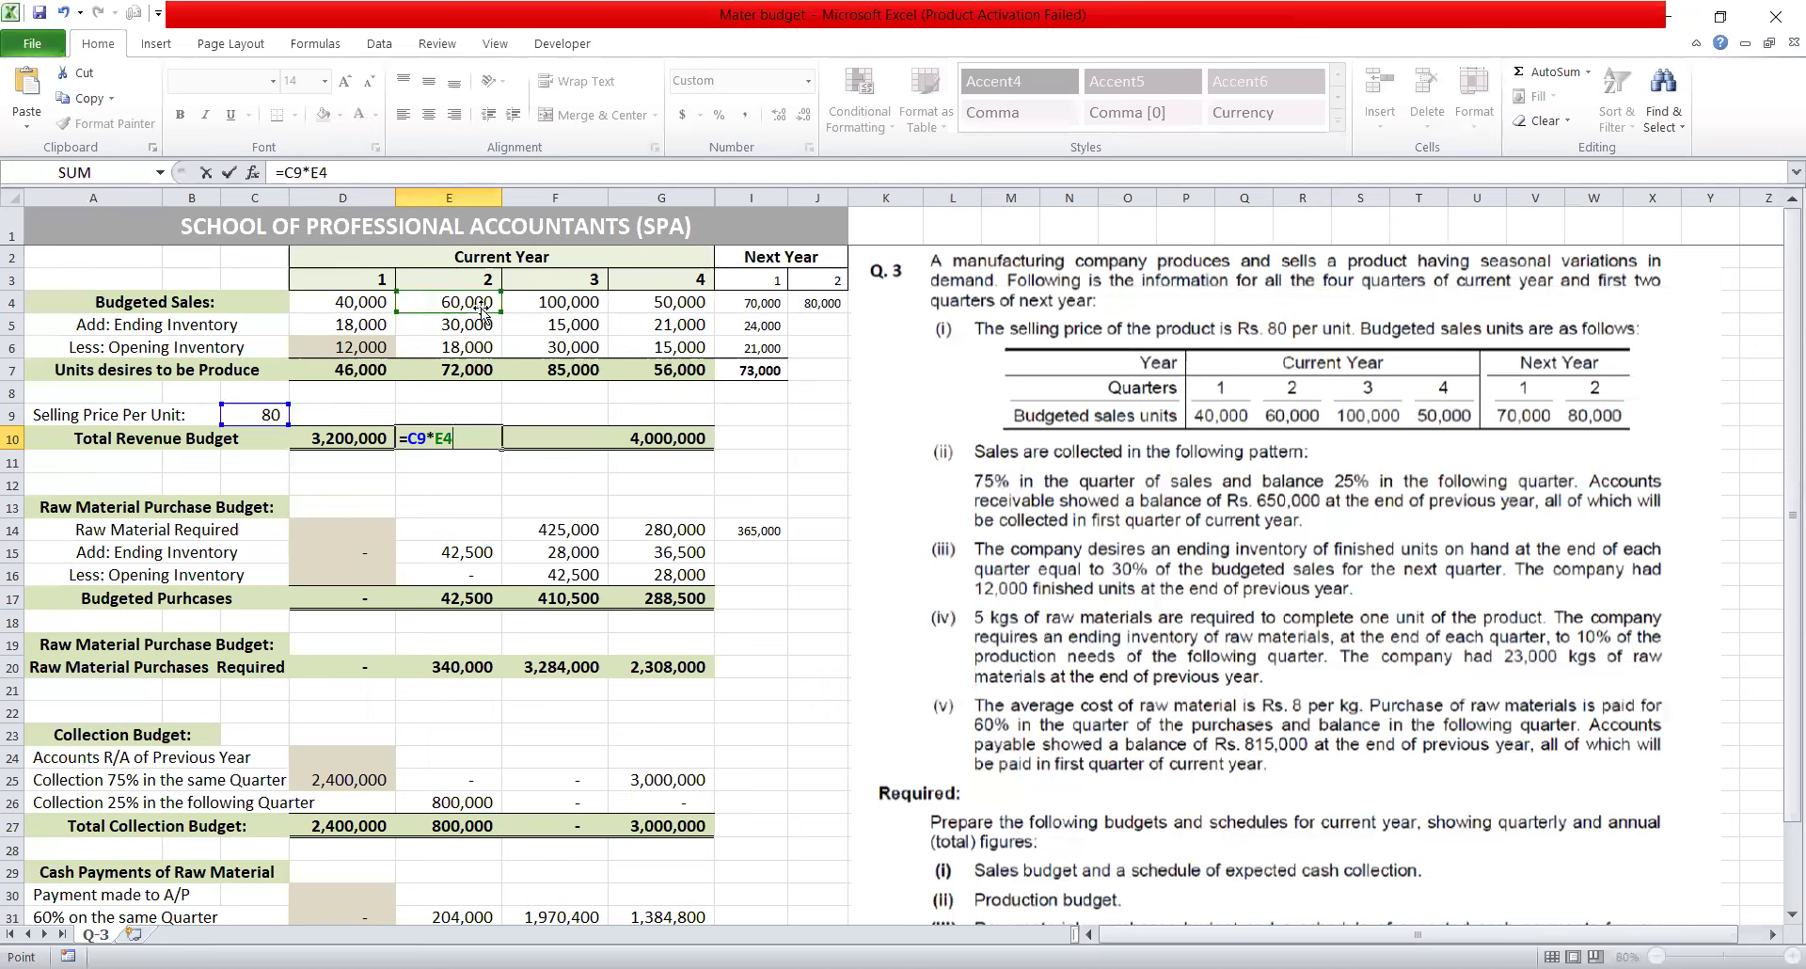
key("Return")
Calculate quarter 3's total revenue in F10 with the formula =C9*F4.
left_click(593, 428)
type("=")
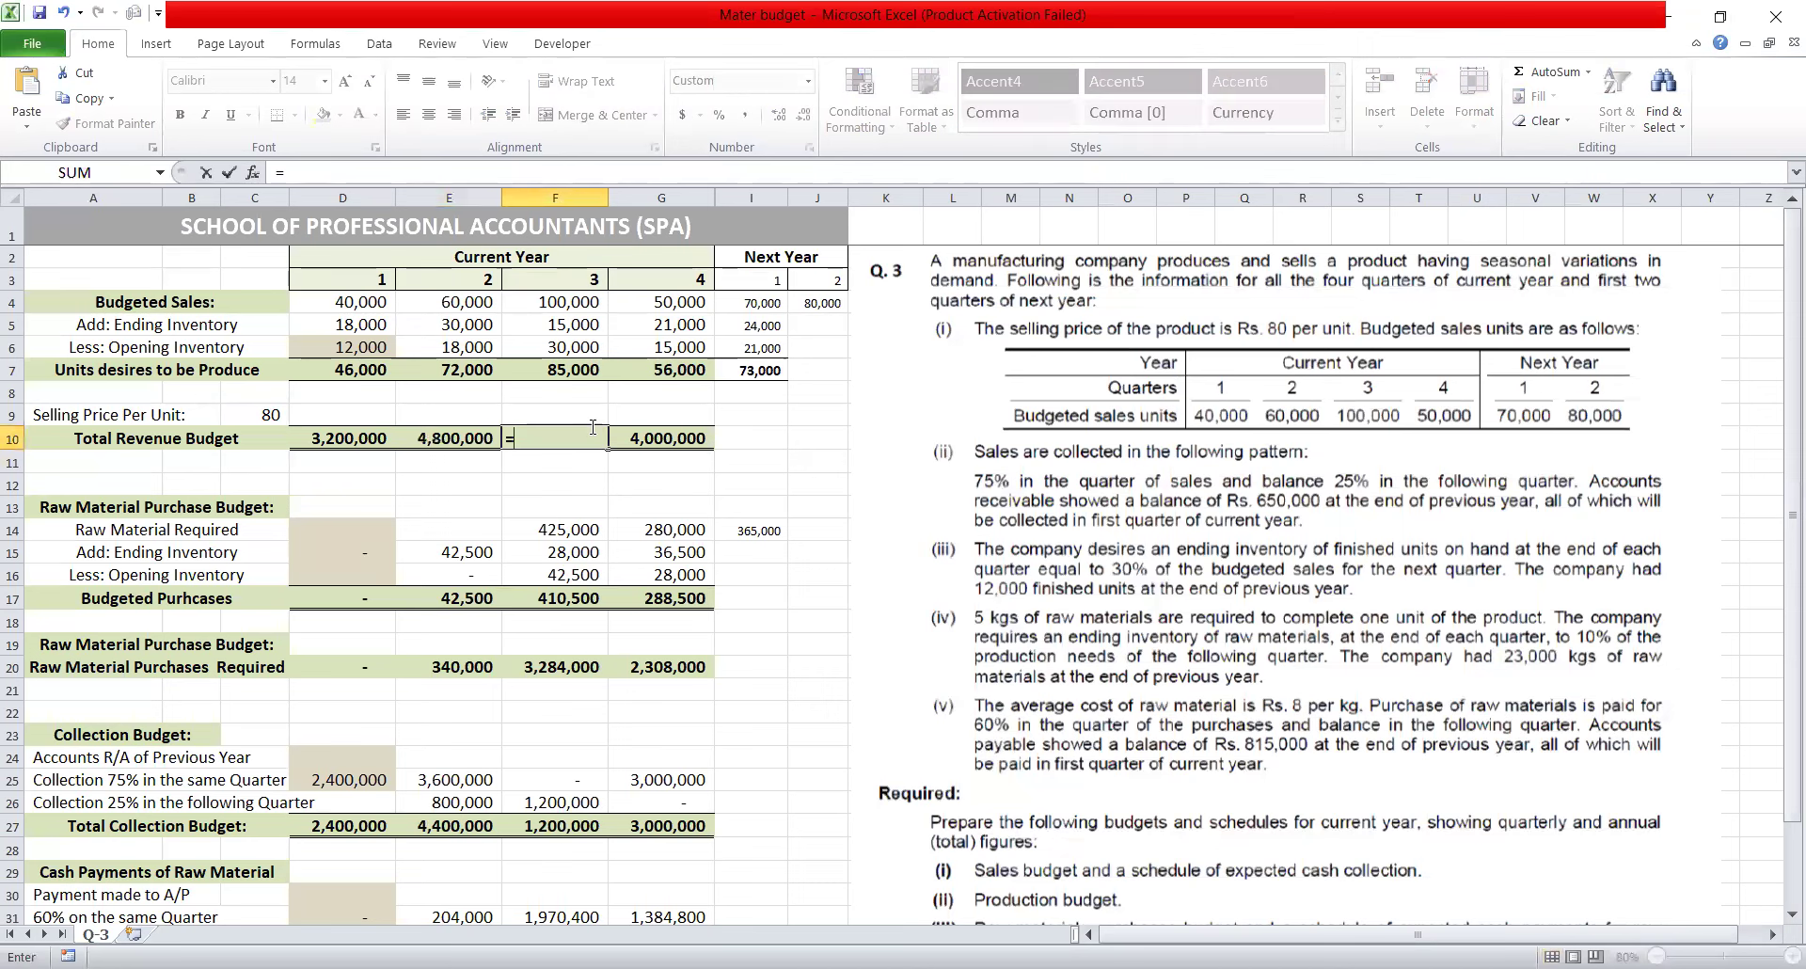
left_click(280, 415)
type("*")
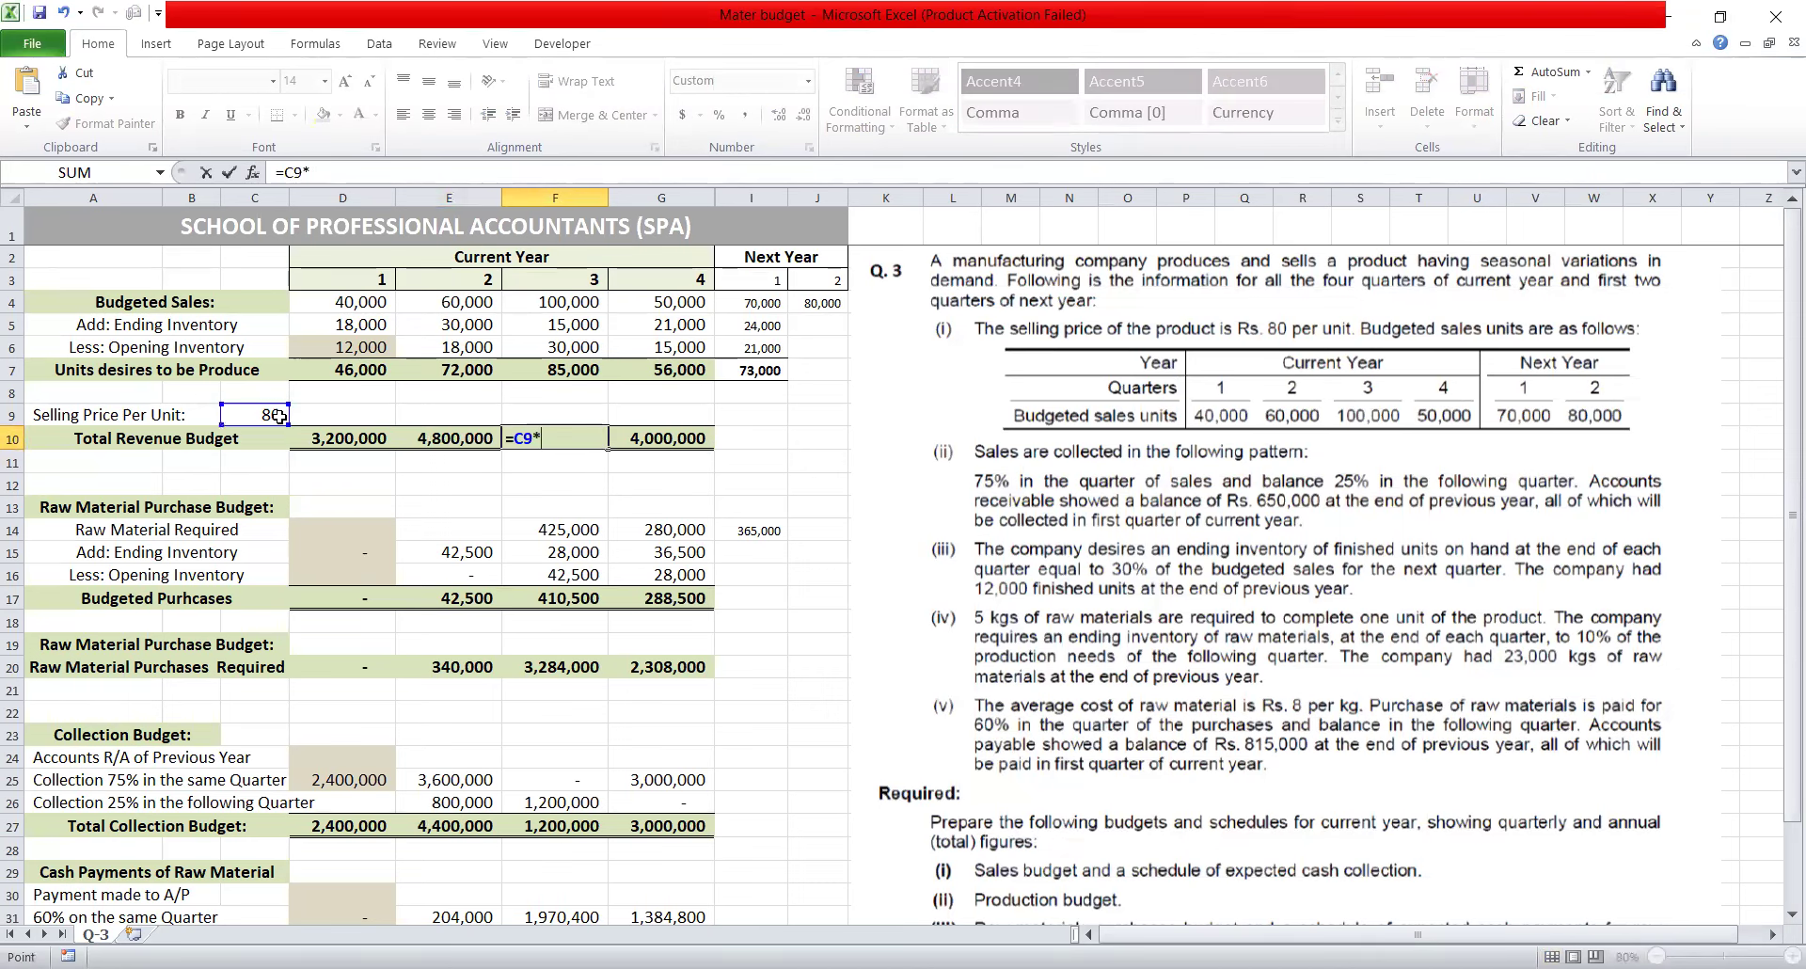
left_click(601, 302)
key("Return")
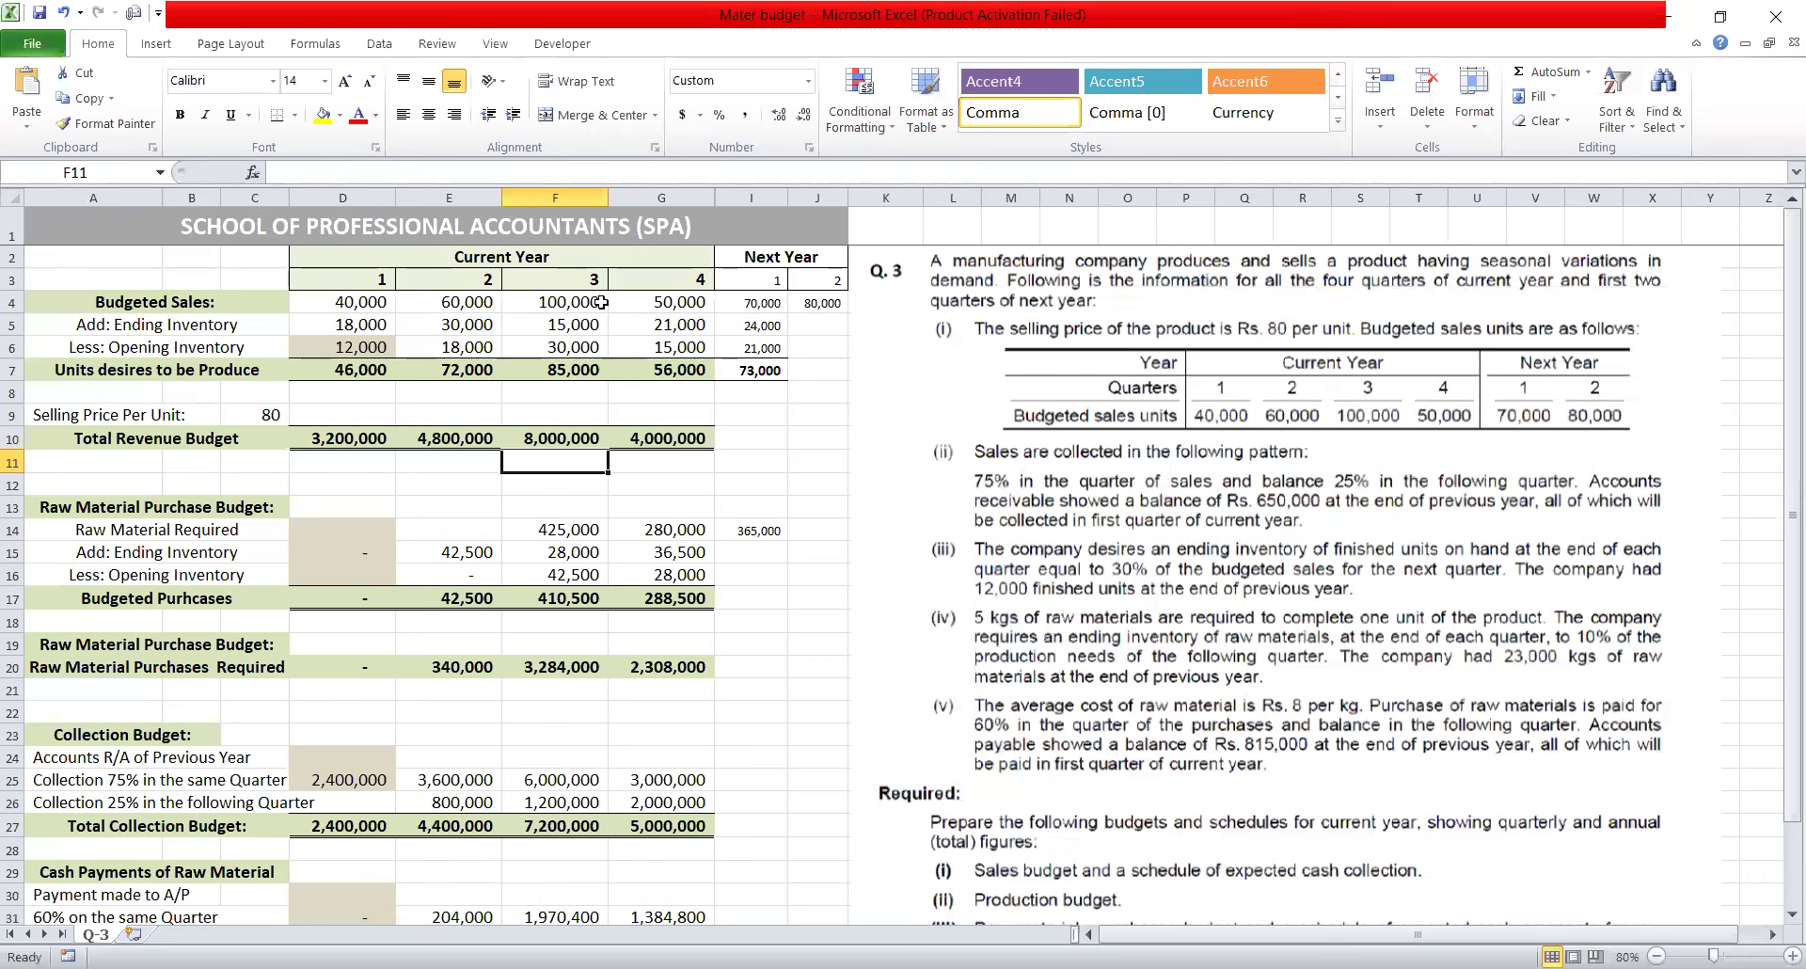
left_click(369, 465)
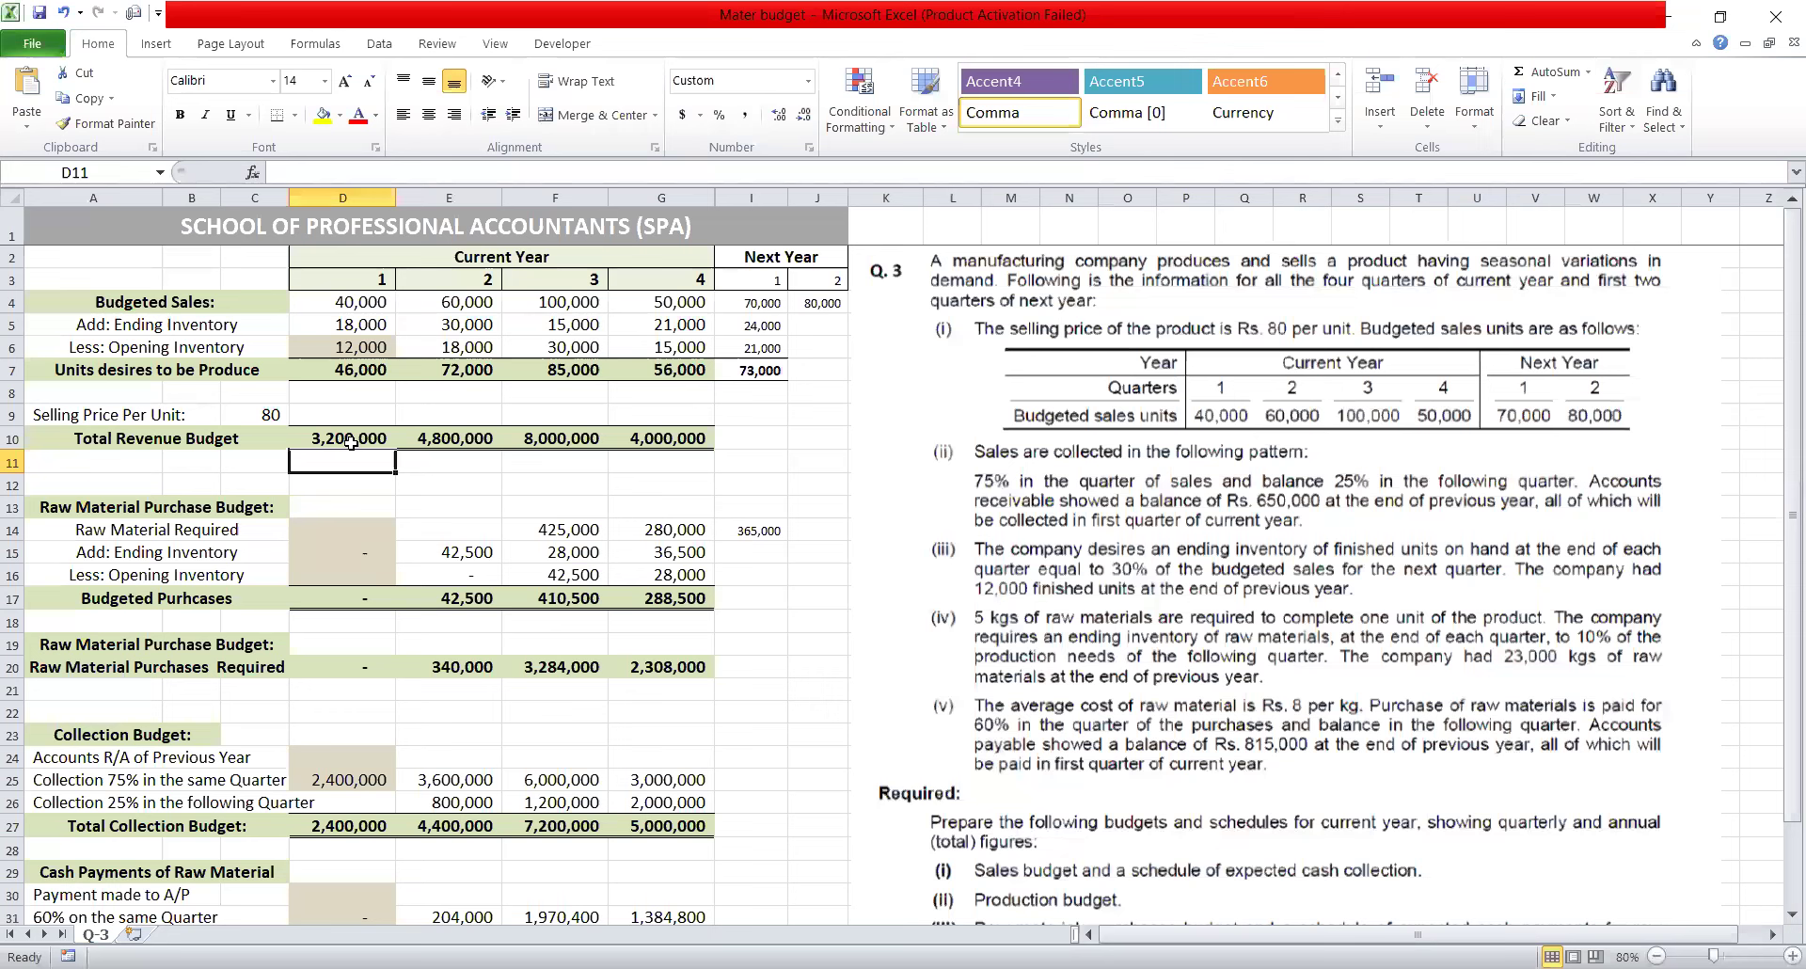
left_click(432, 463)
left_click(544, 450)
left_click(664, 459)
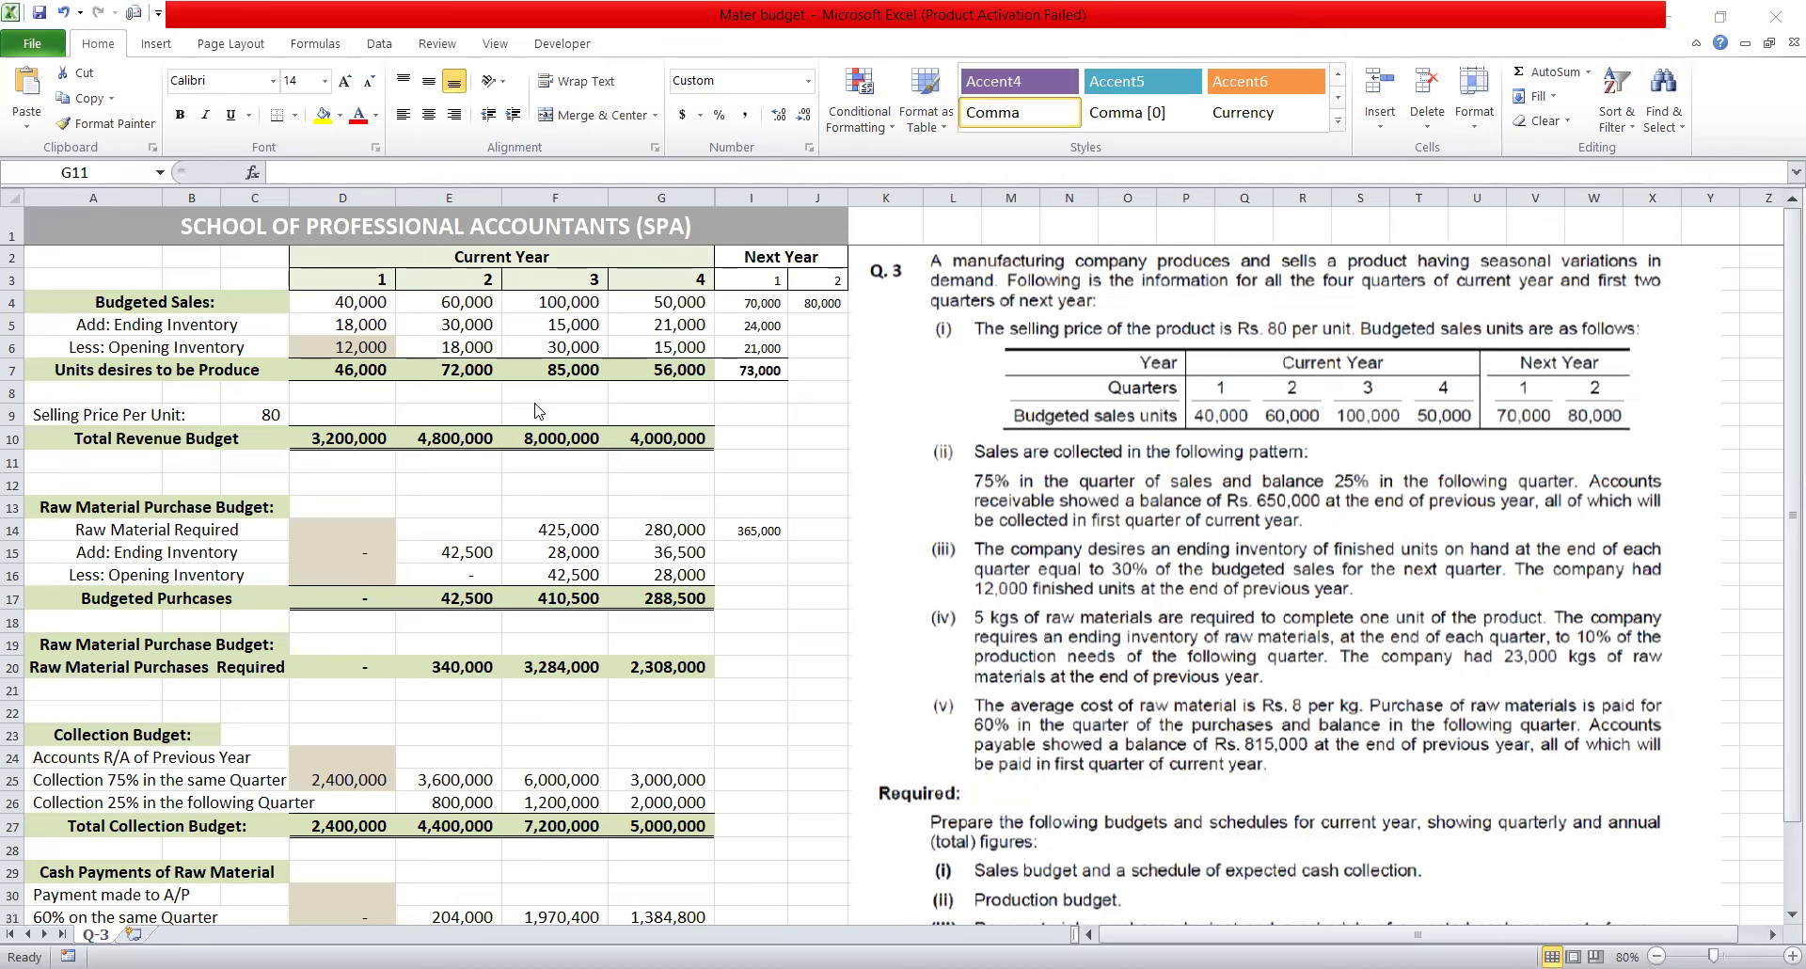
left_click(561, 525)
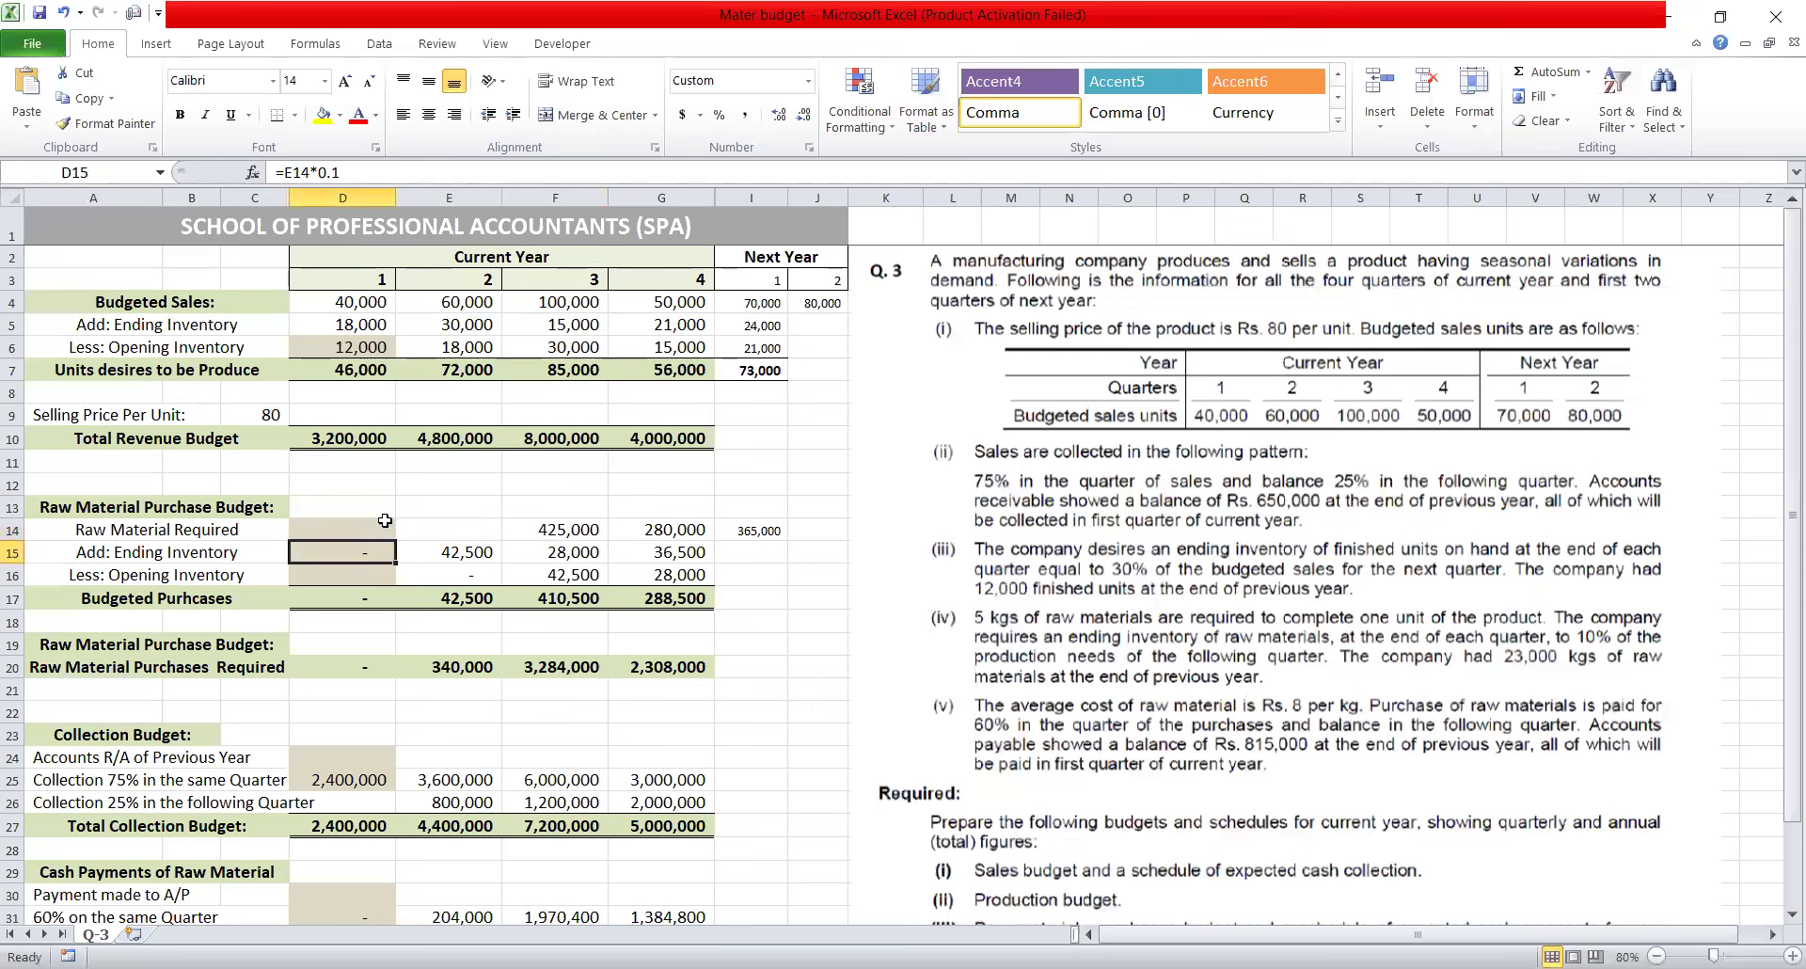
Calculate quarter 1's raw material required in D14 as 5 kg per unit produced with =5*D7.
left_click(366, 521)
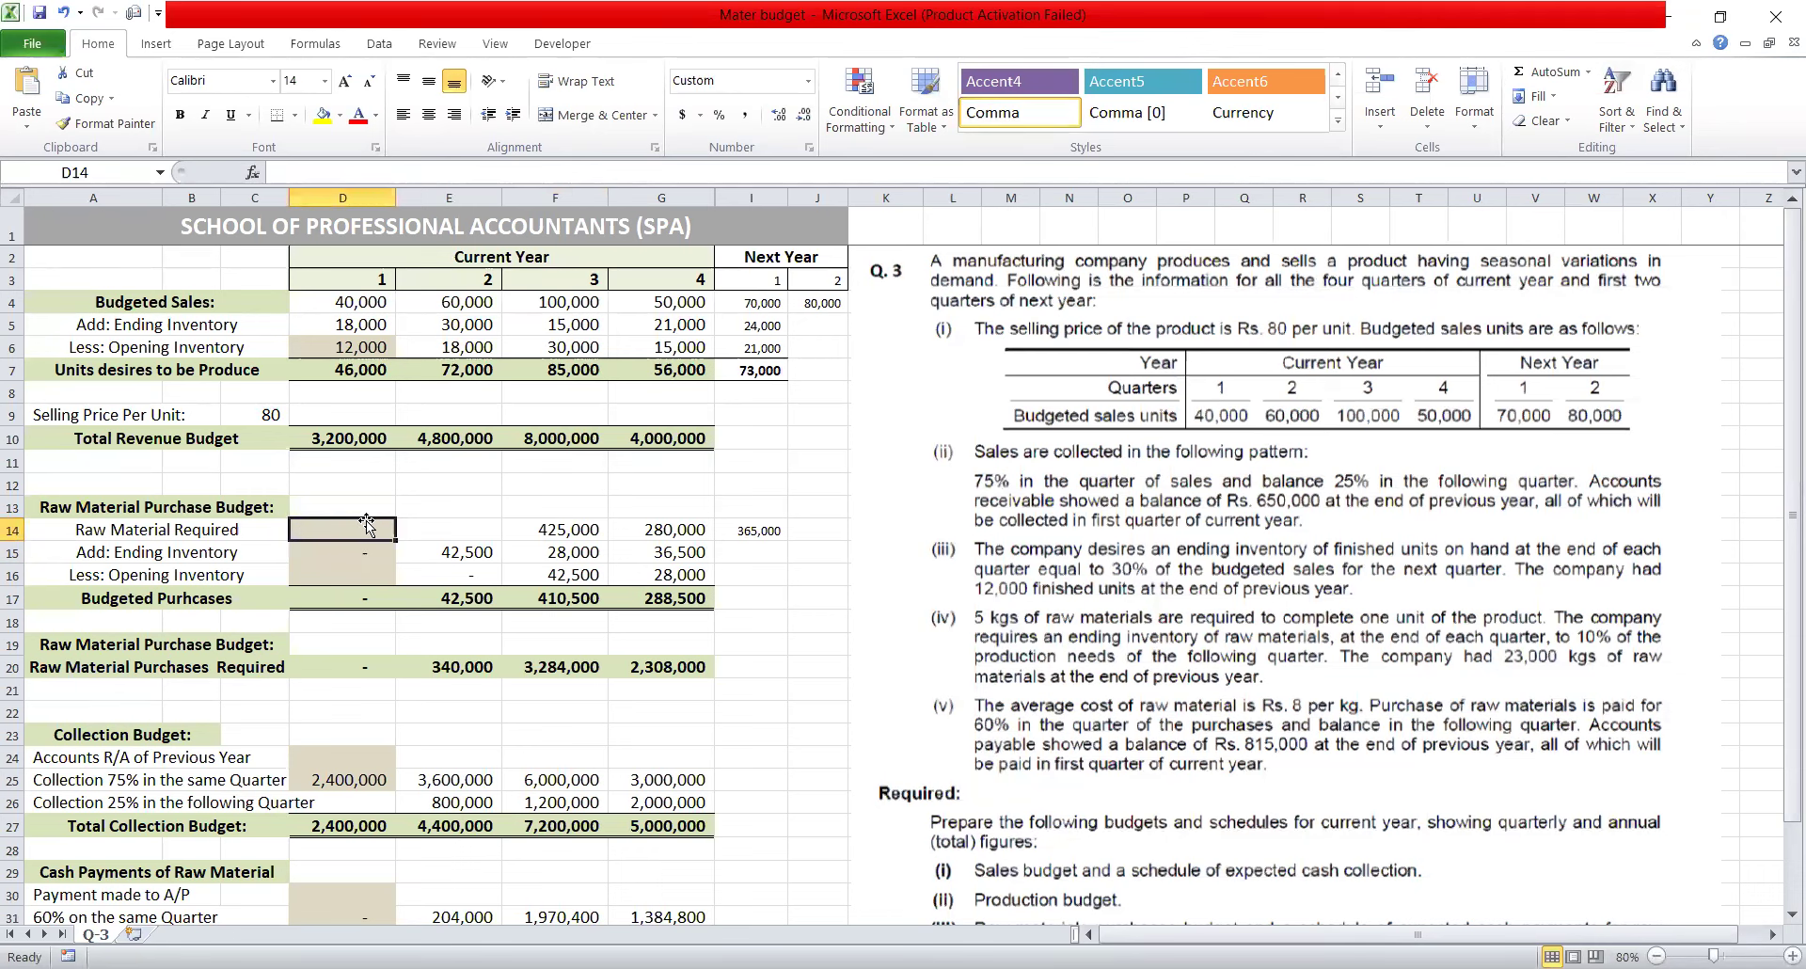
type("=5")
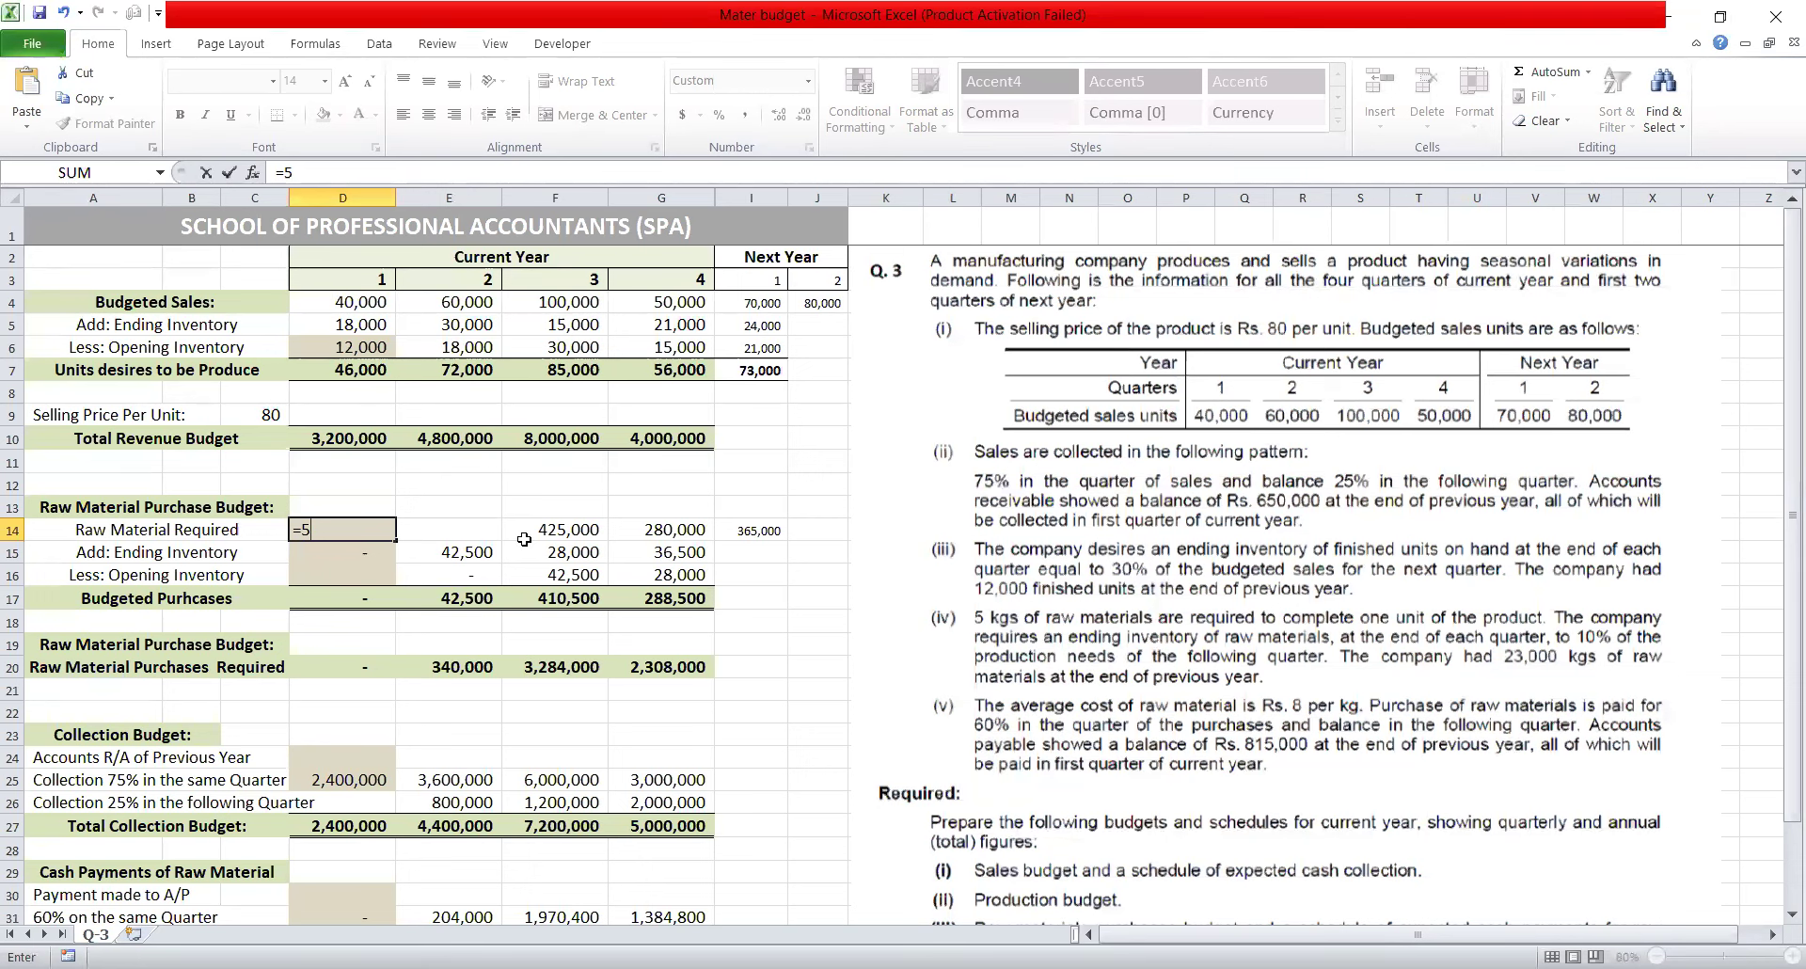
type("*4")
key("BackSpace")
left_click(354, 367)
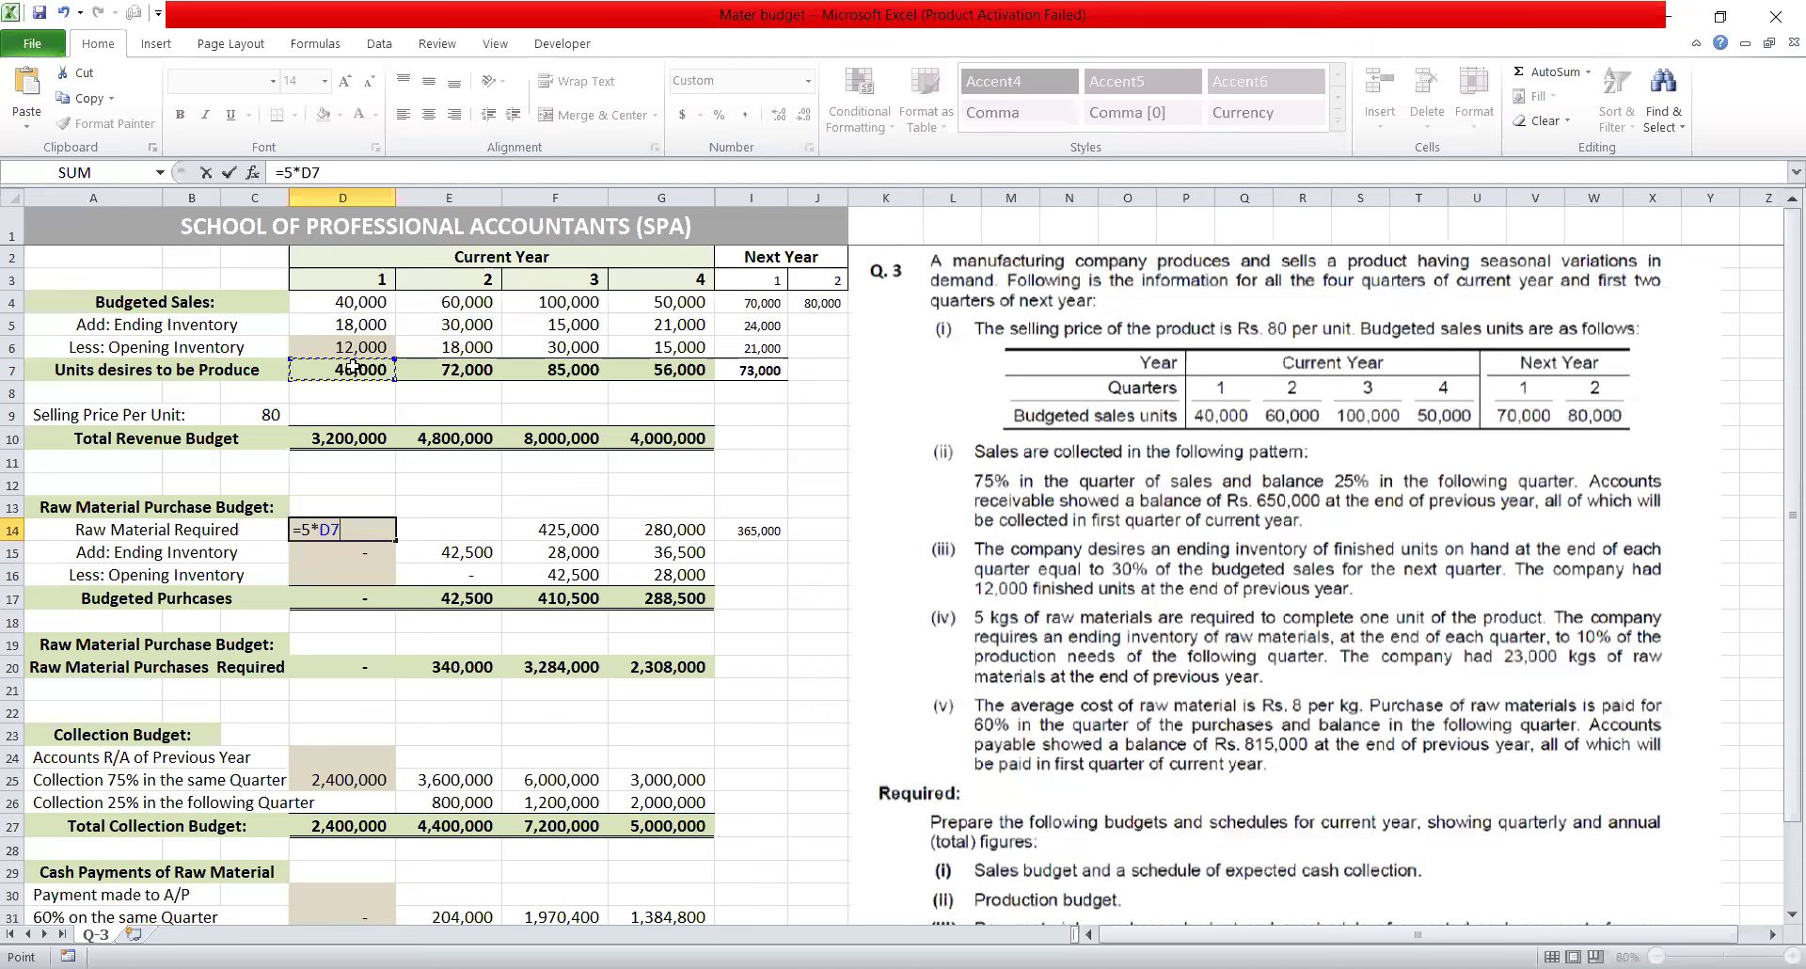
key("Return")
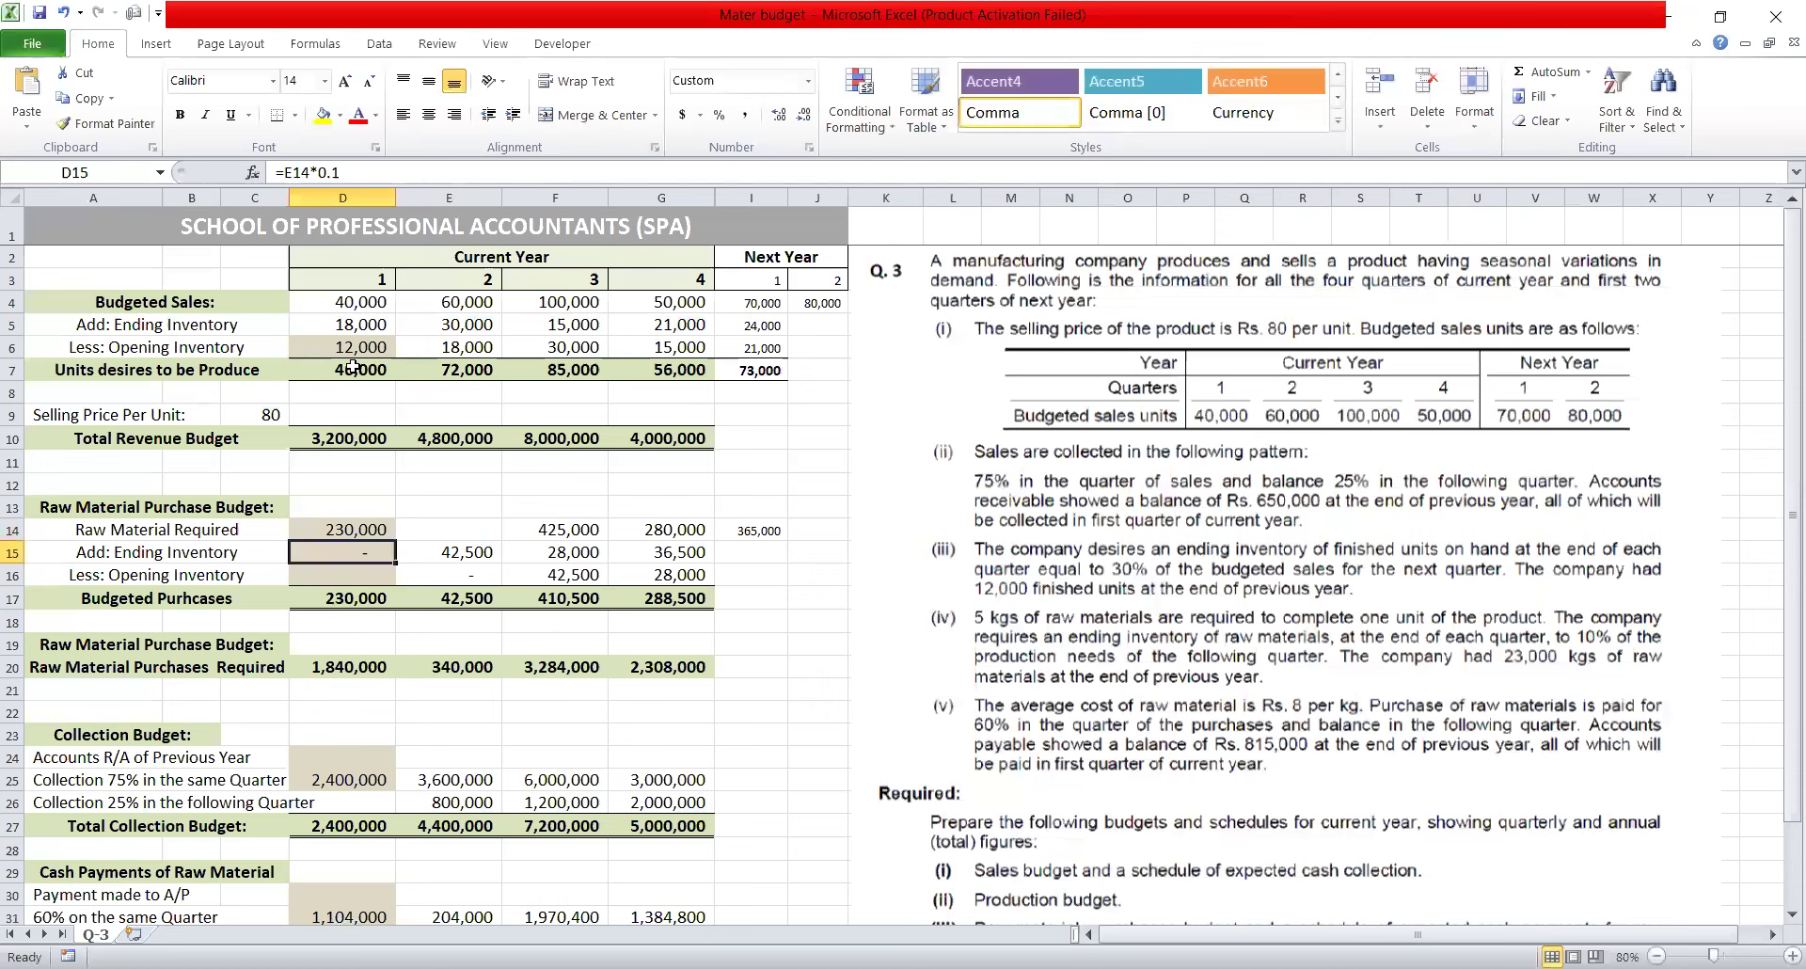
Calculate quarter 2's raw material required in E14 with the formula =5*E7.
left_click(434, 533)
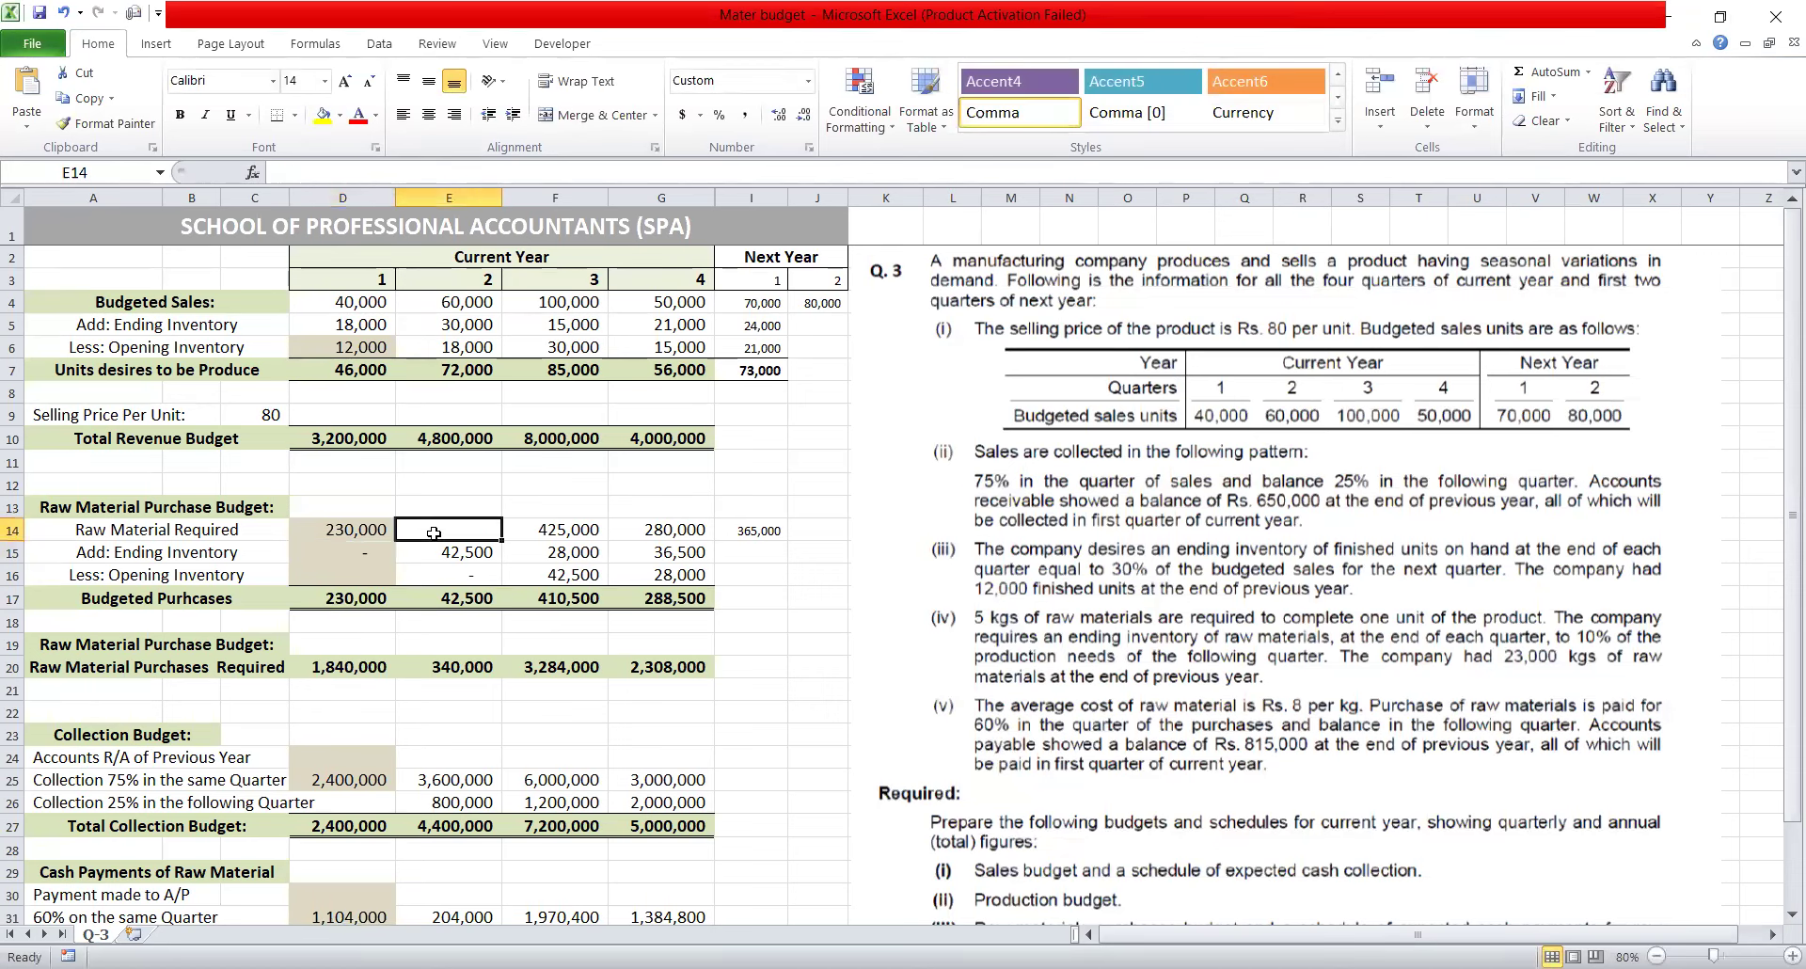
type("=5*")
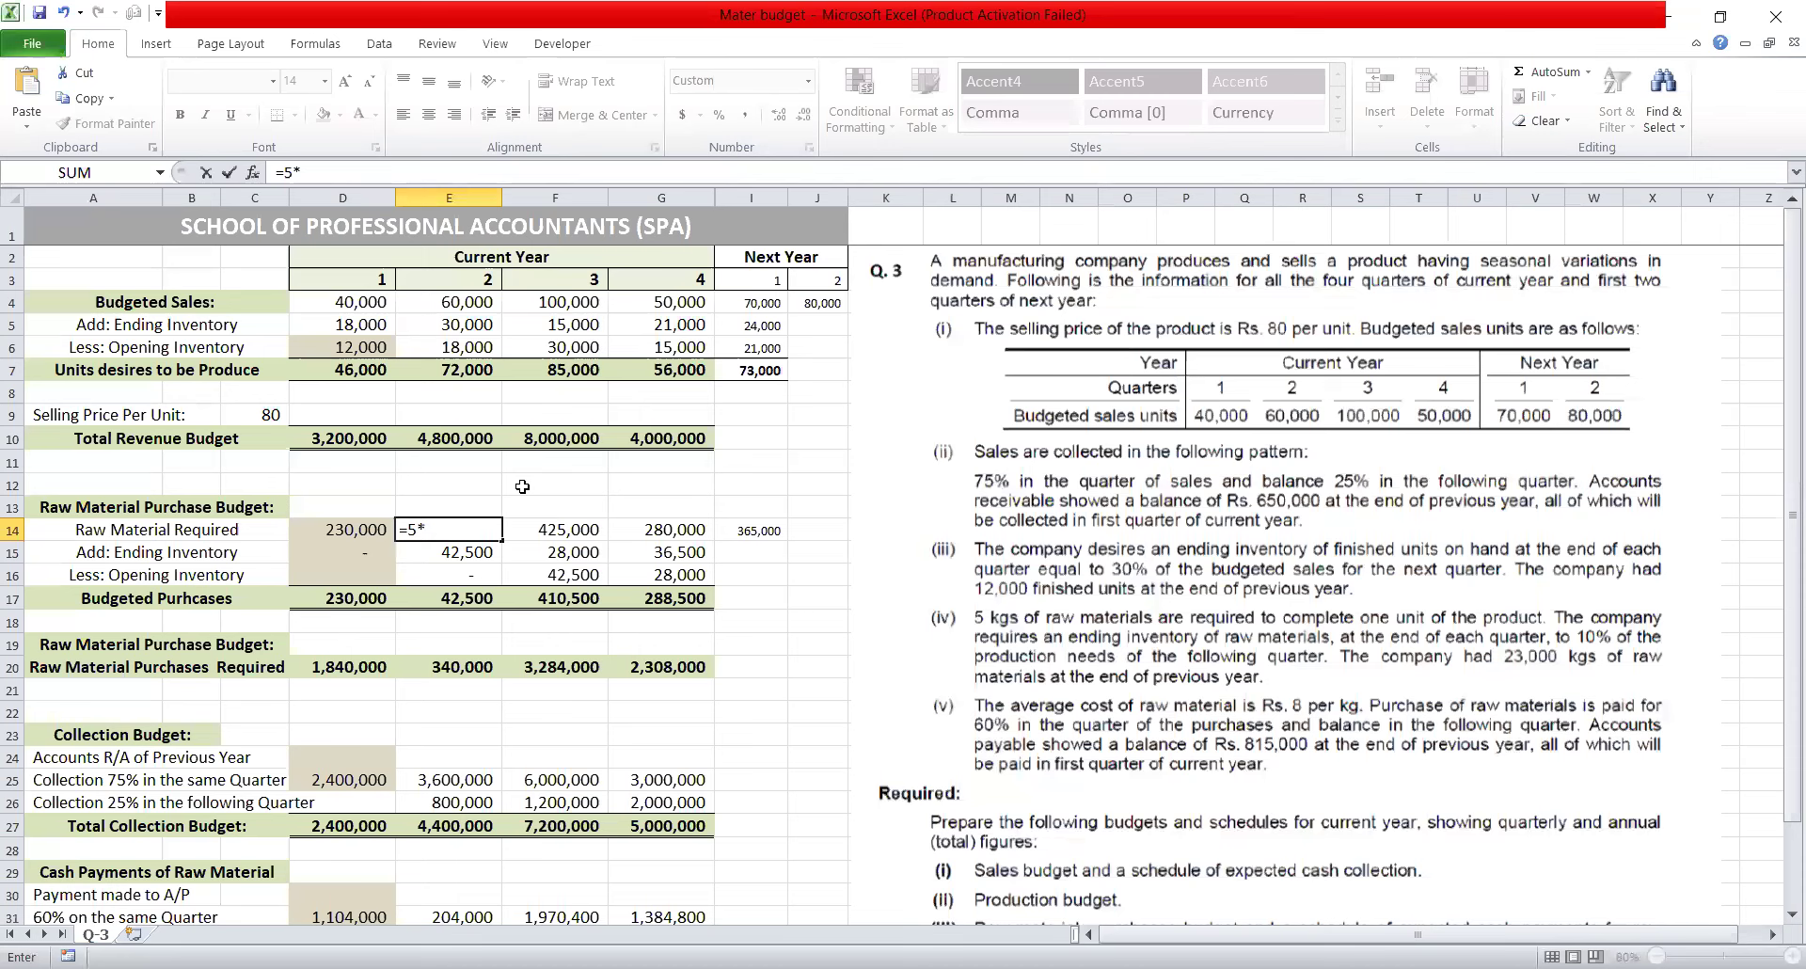
left_click(489, 367)
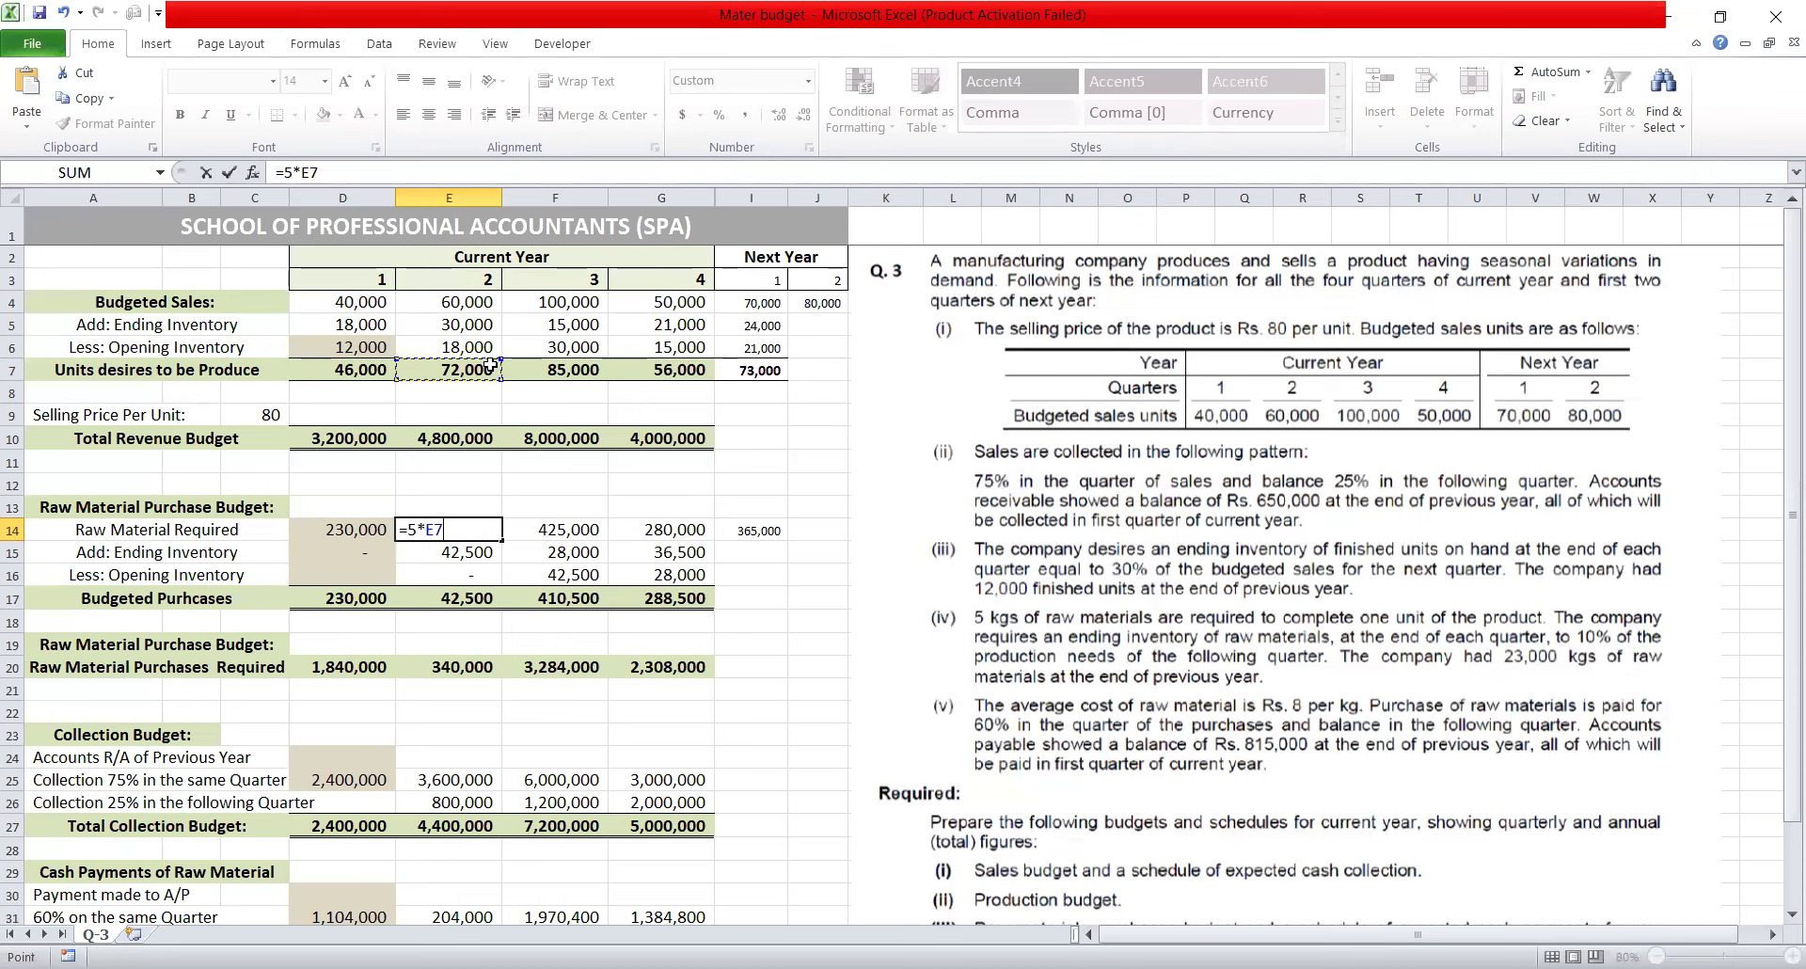
key("Return")
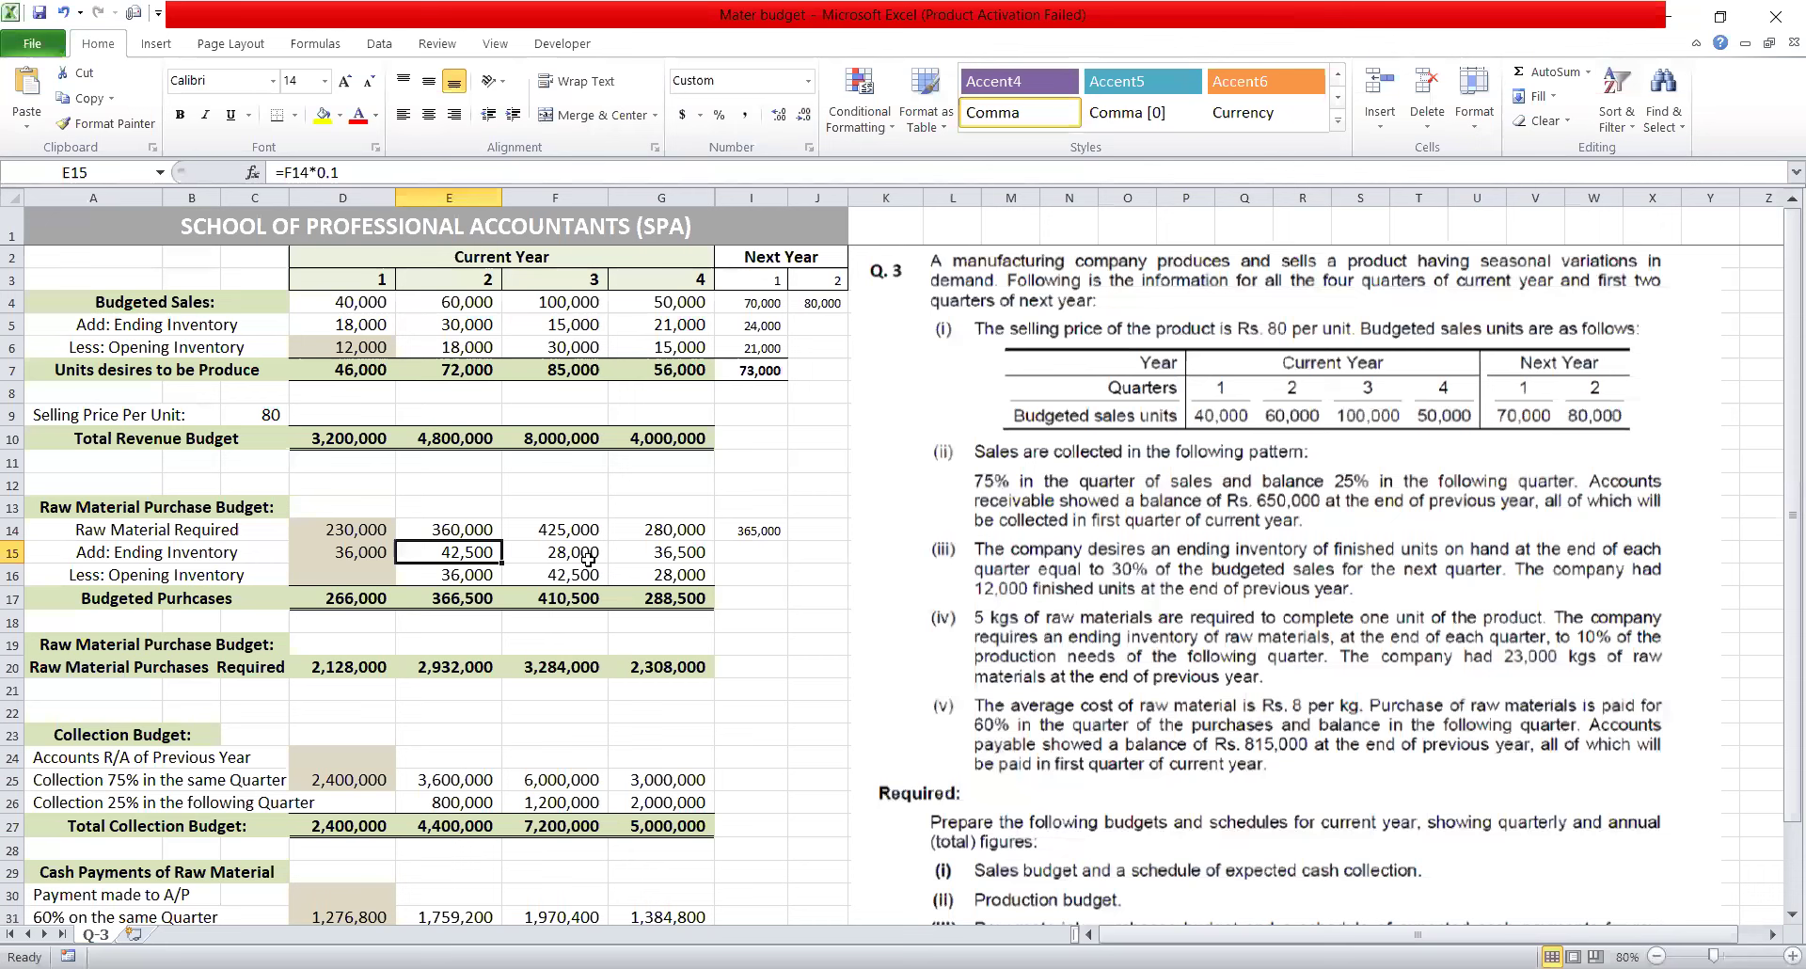
Enter 23000 as the opening raw material inventory for quarter 1 in D16.
key("Right")
key("Right")
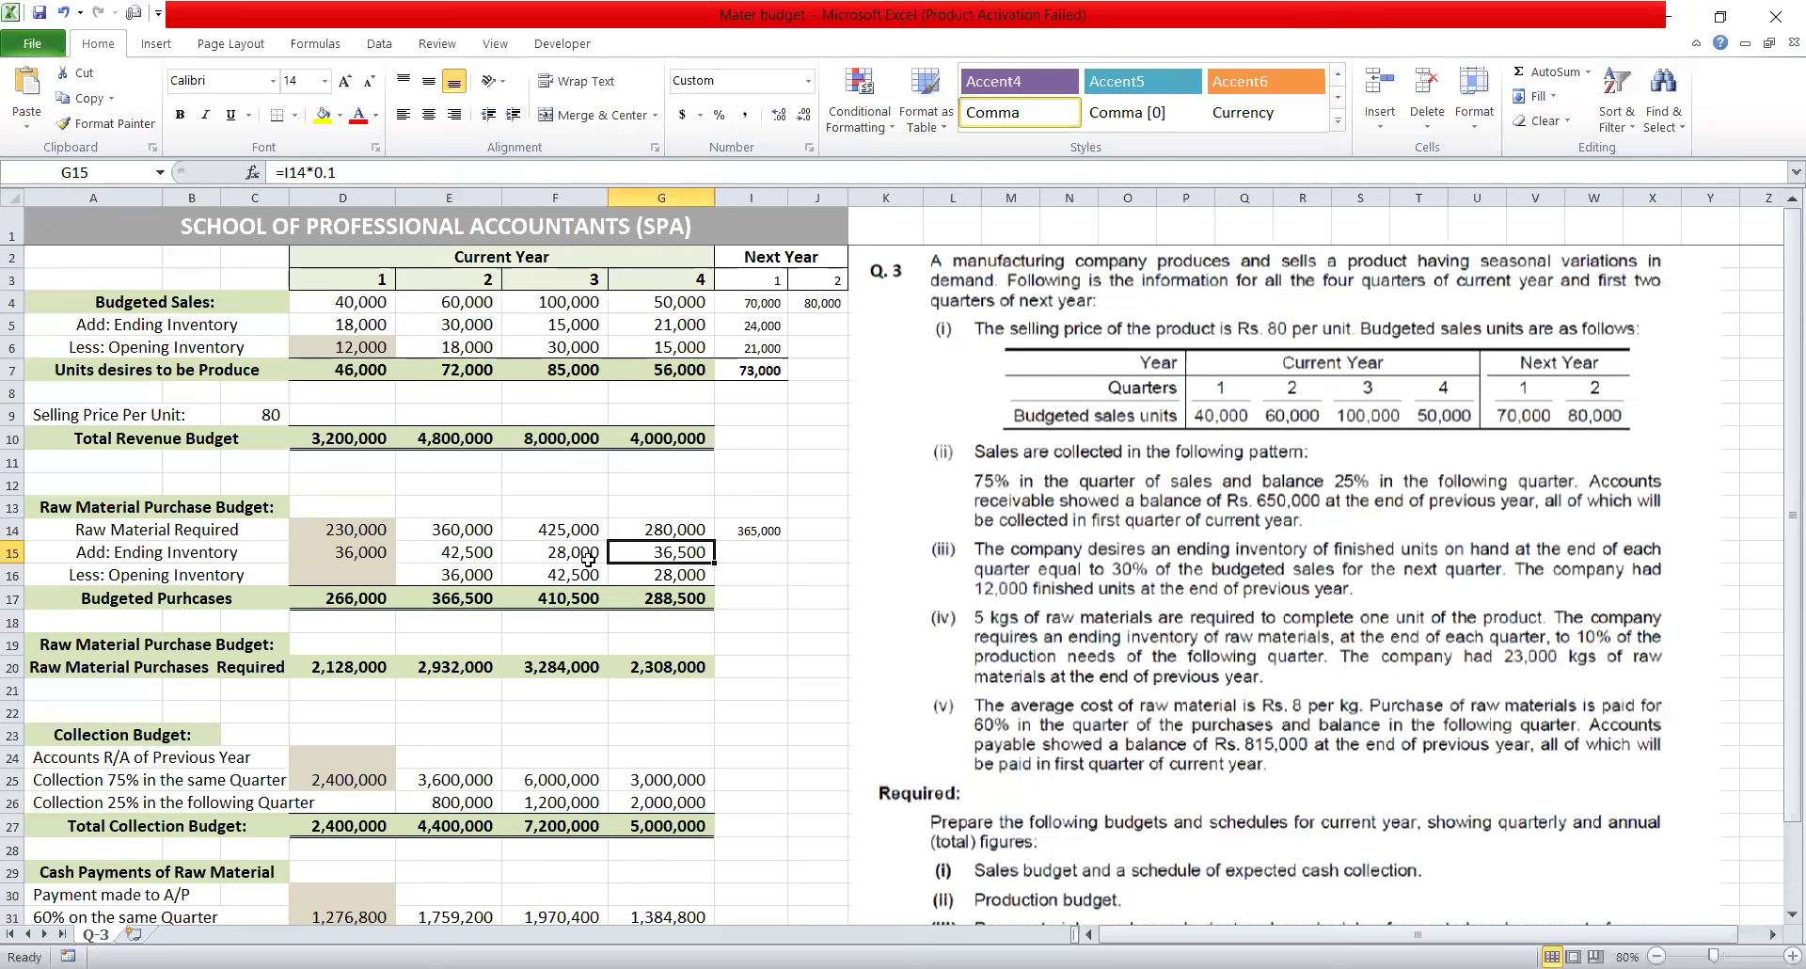
left_click(589, 561)
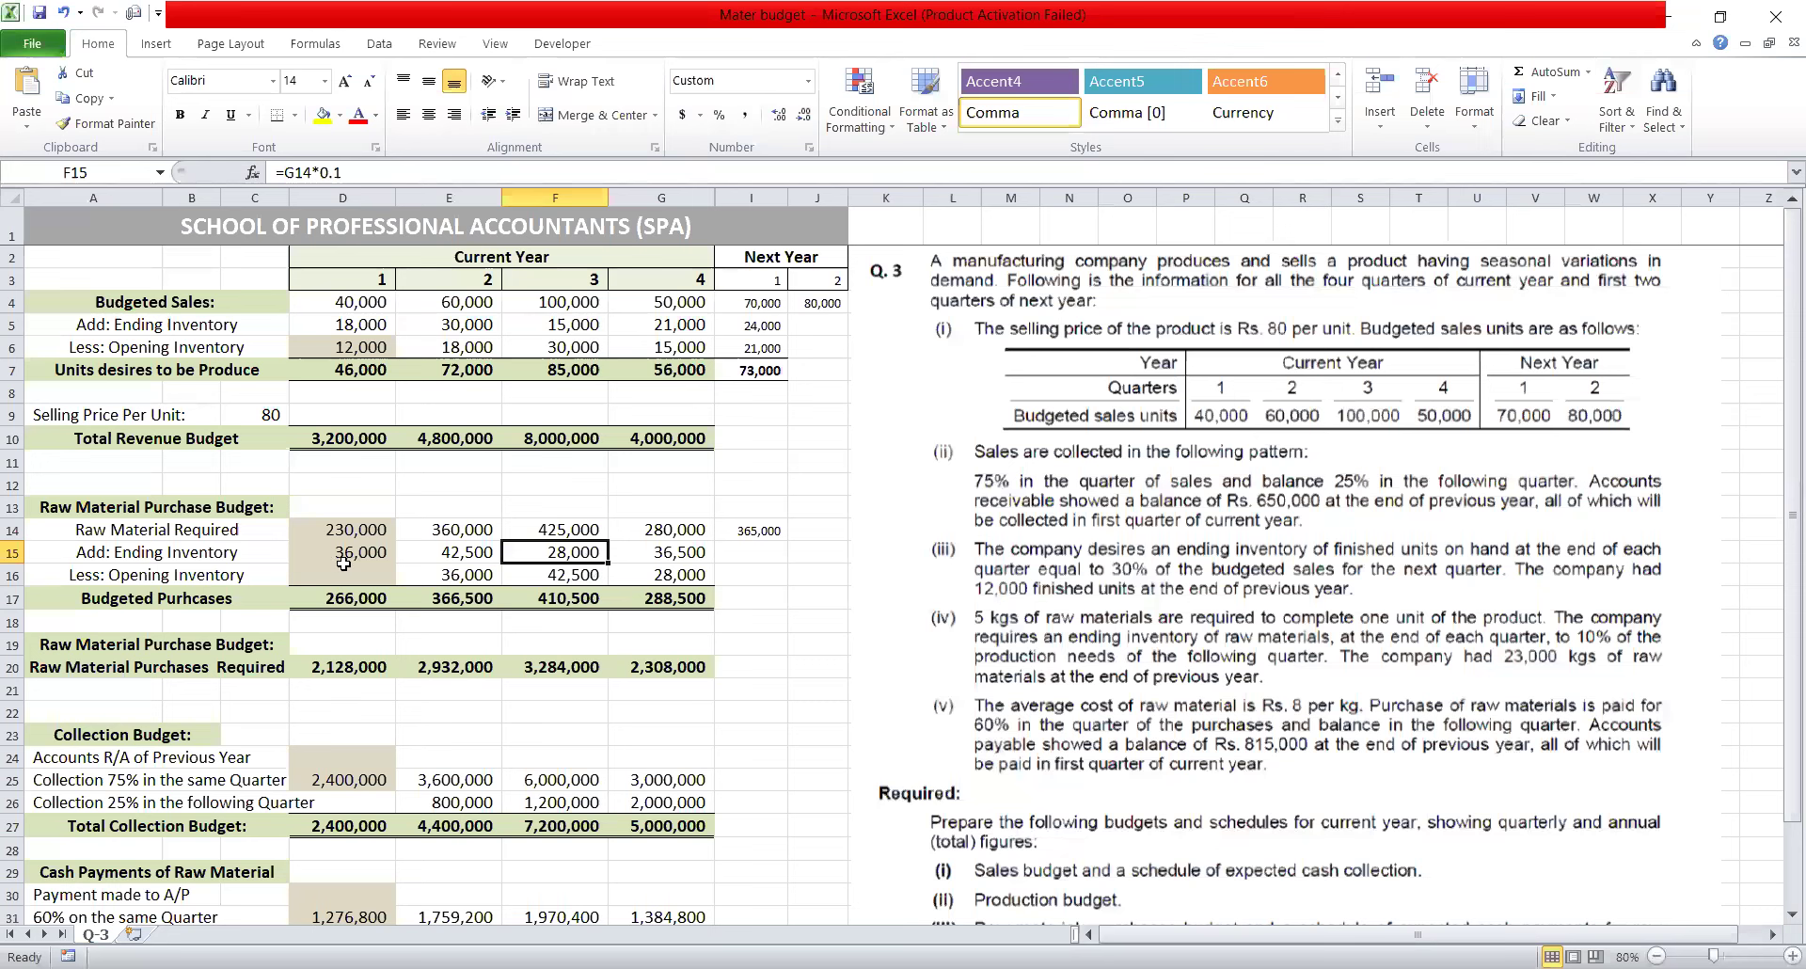
left_click(474, 527)
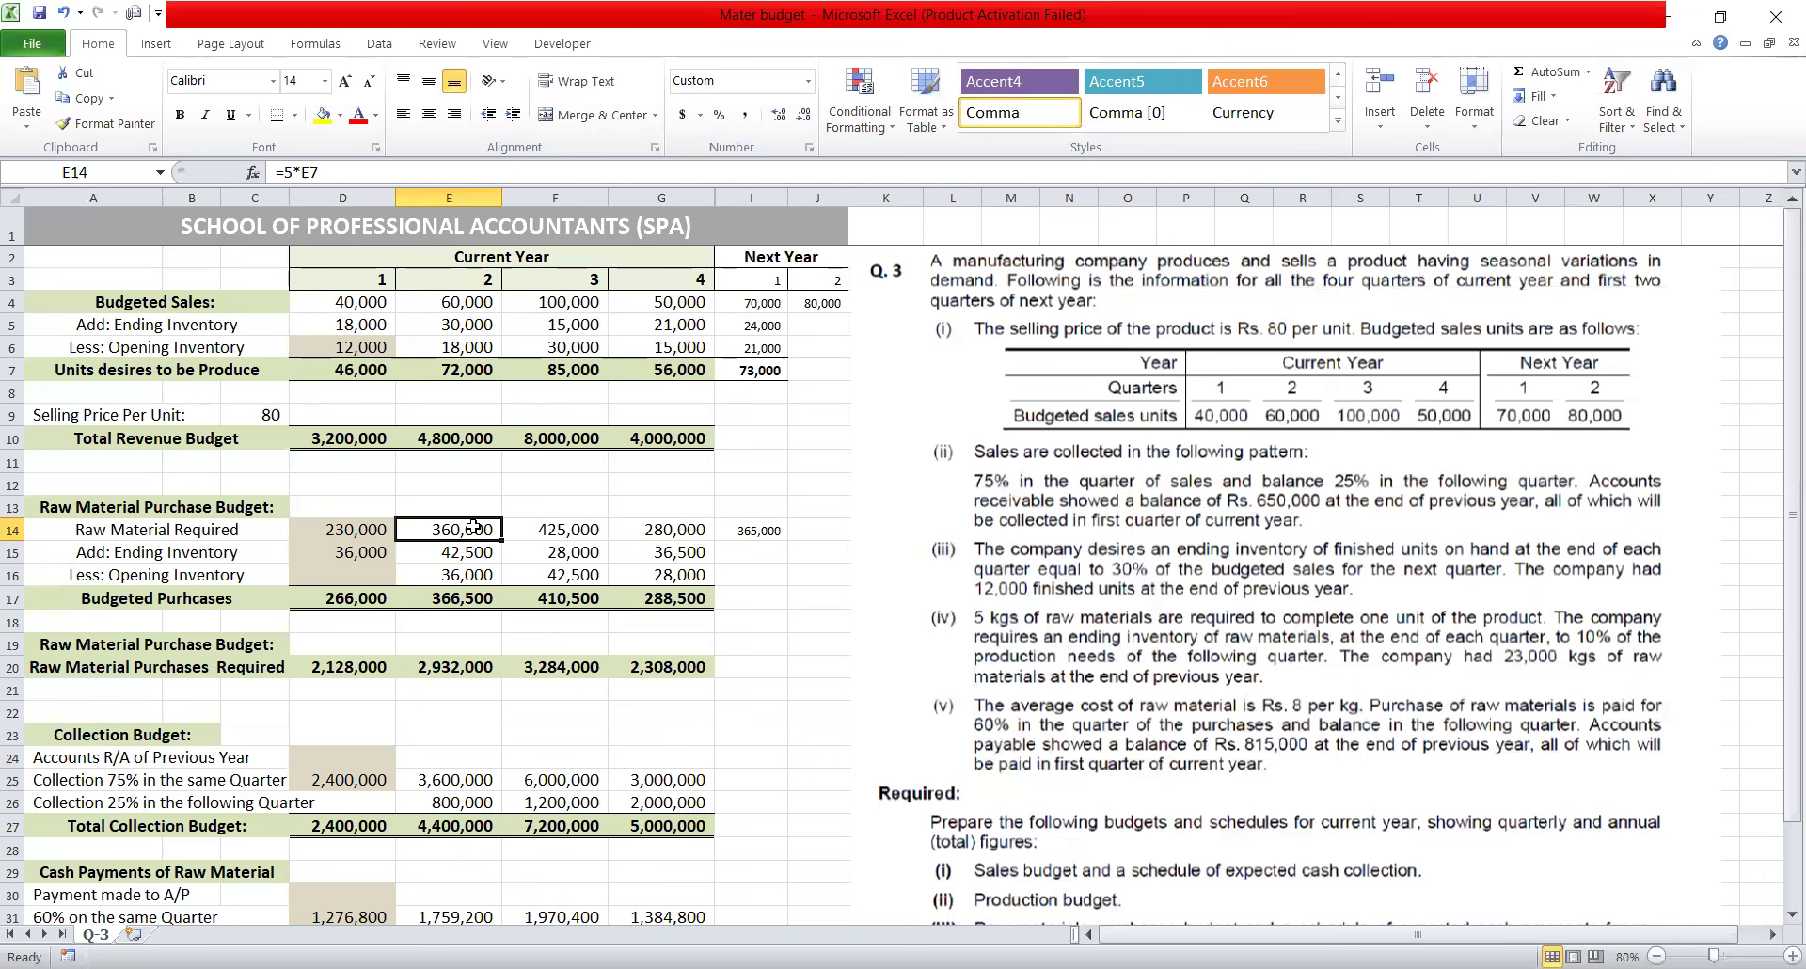
left_click(369, 559)
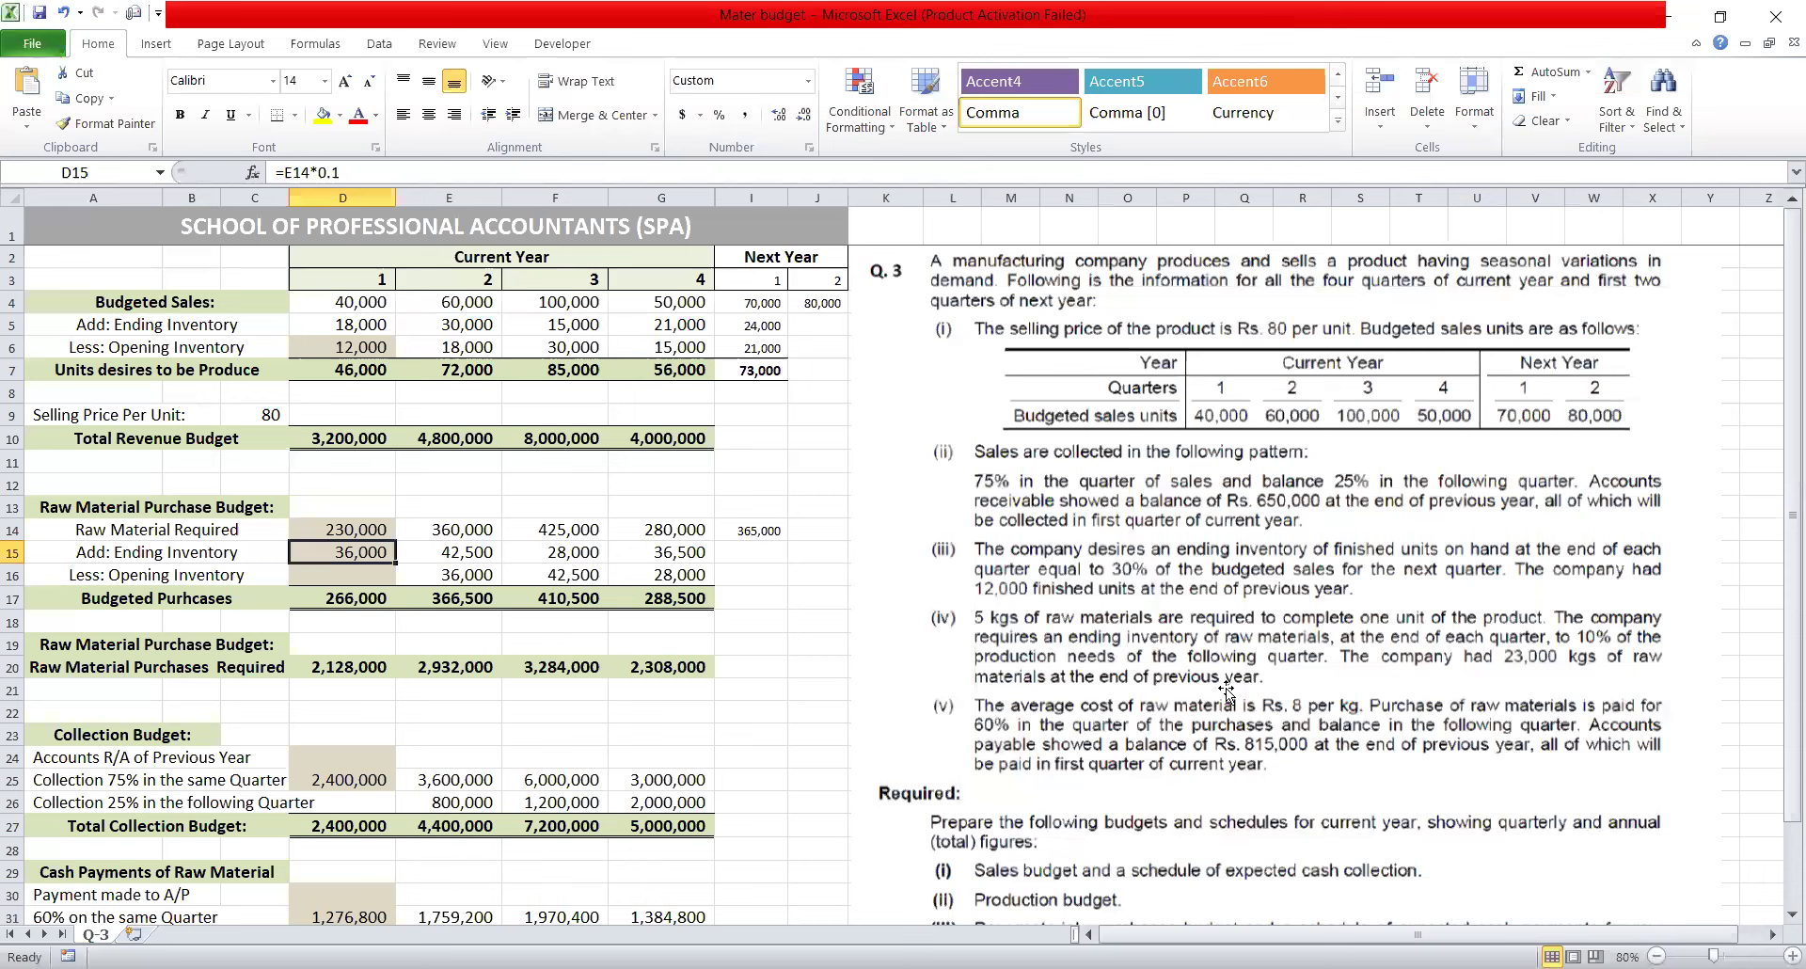
left_click(351, 576)
type("23000")
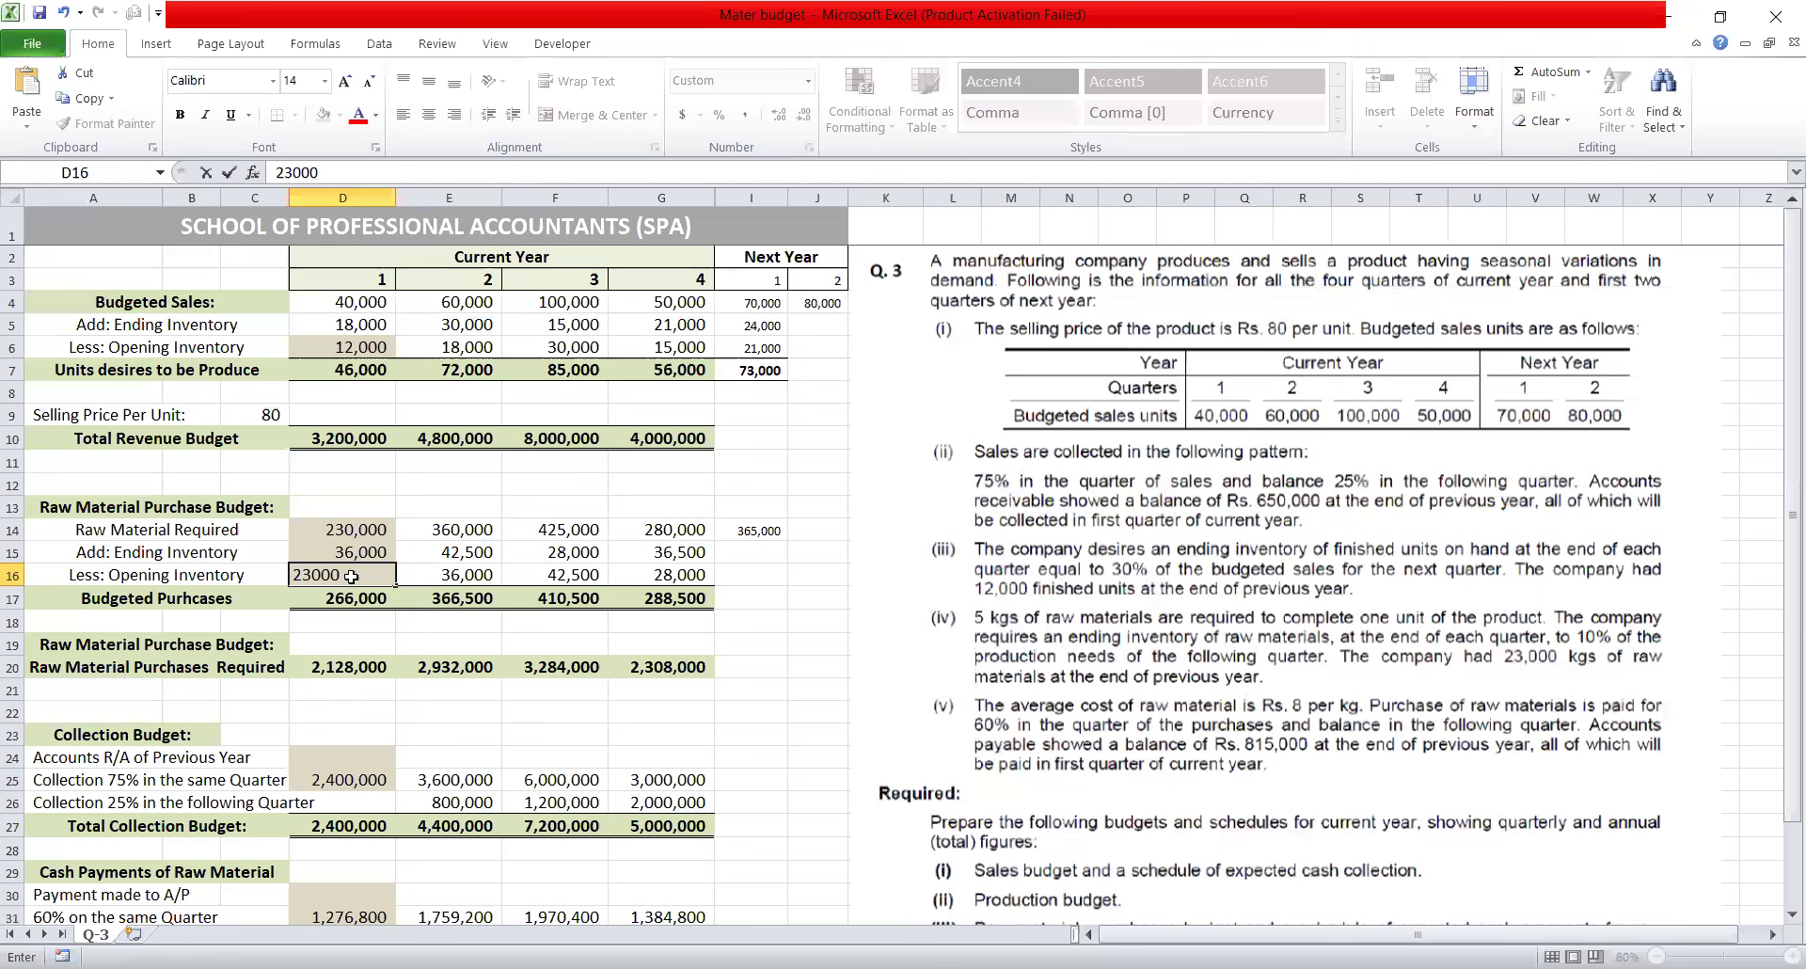
key("Return")
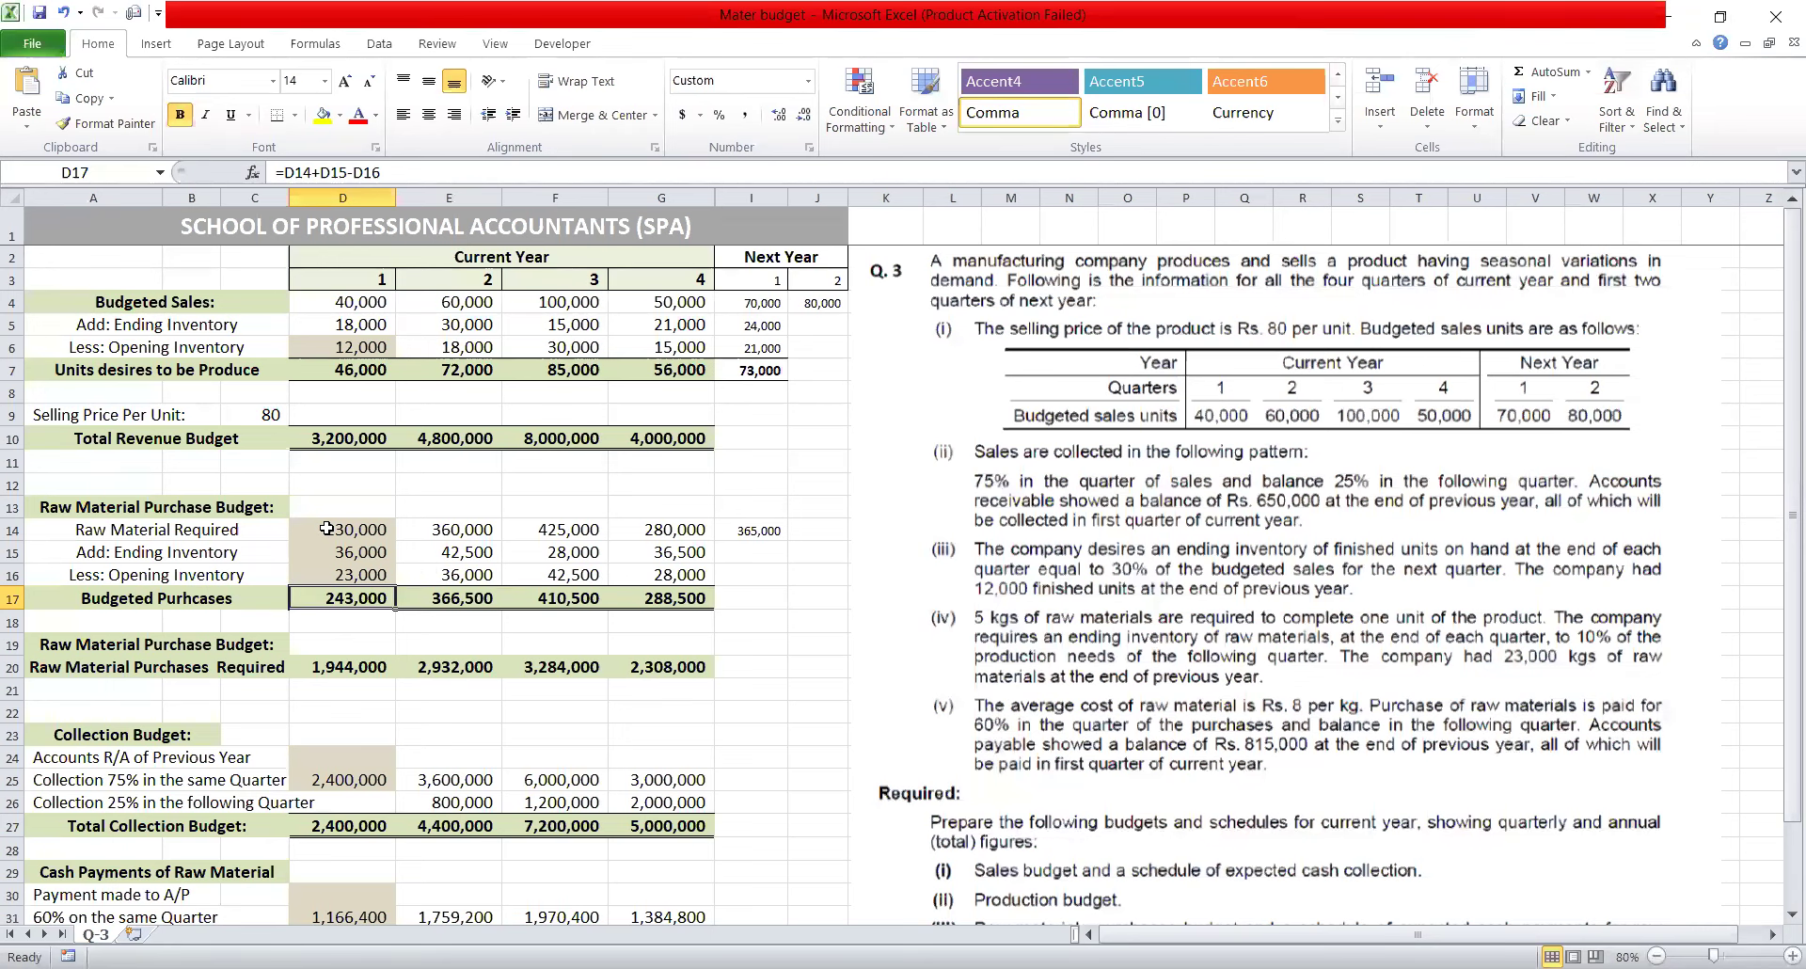
Examine how the raw material opening and ending inventories link across quarters, and quarter 4's purchase quantity and cost formulas in G17 and G20.
left_click(329, 565)
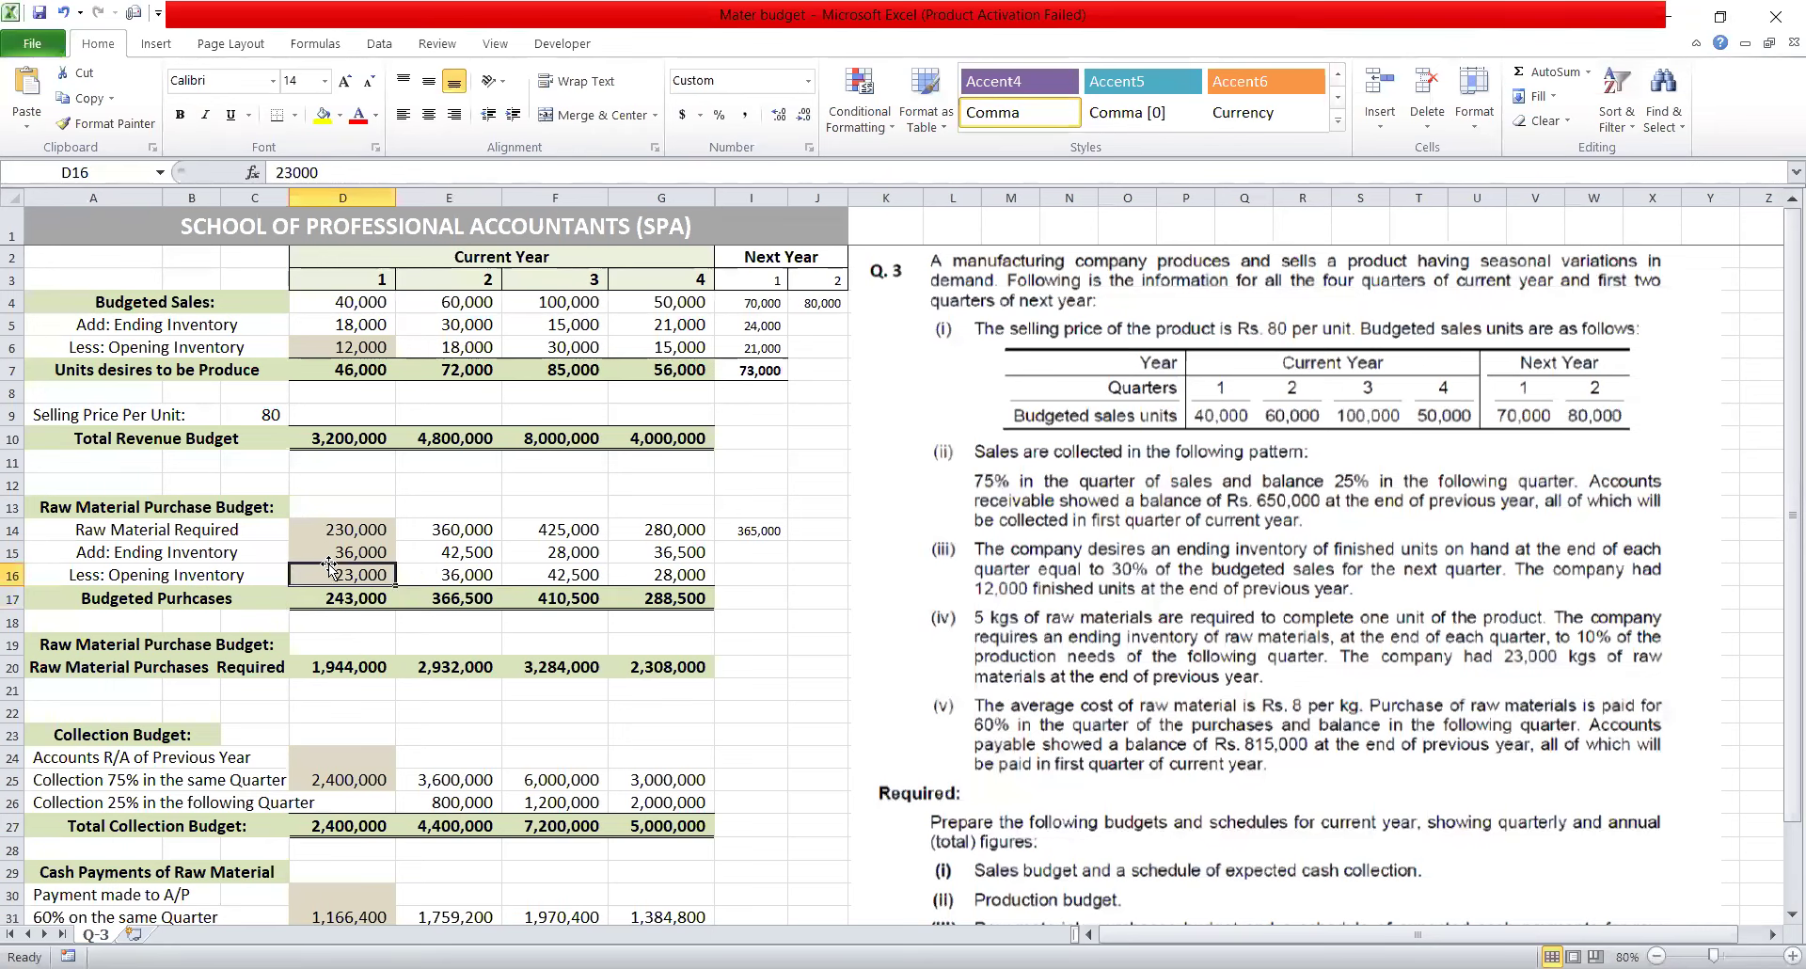
left_click(330, 556)
left_click(466, 577)
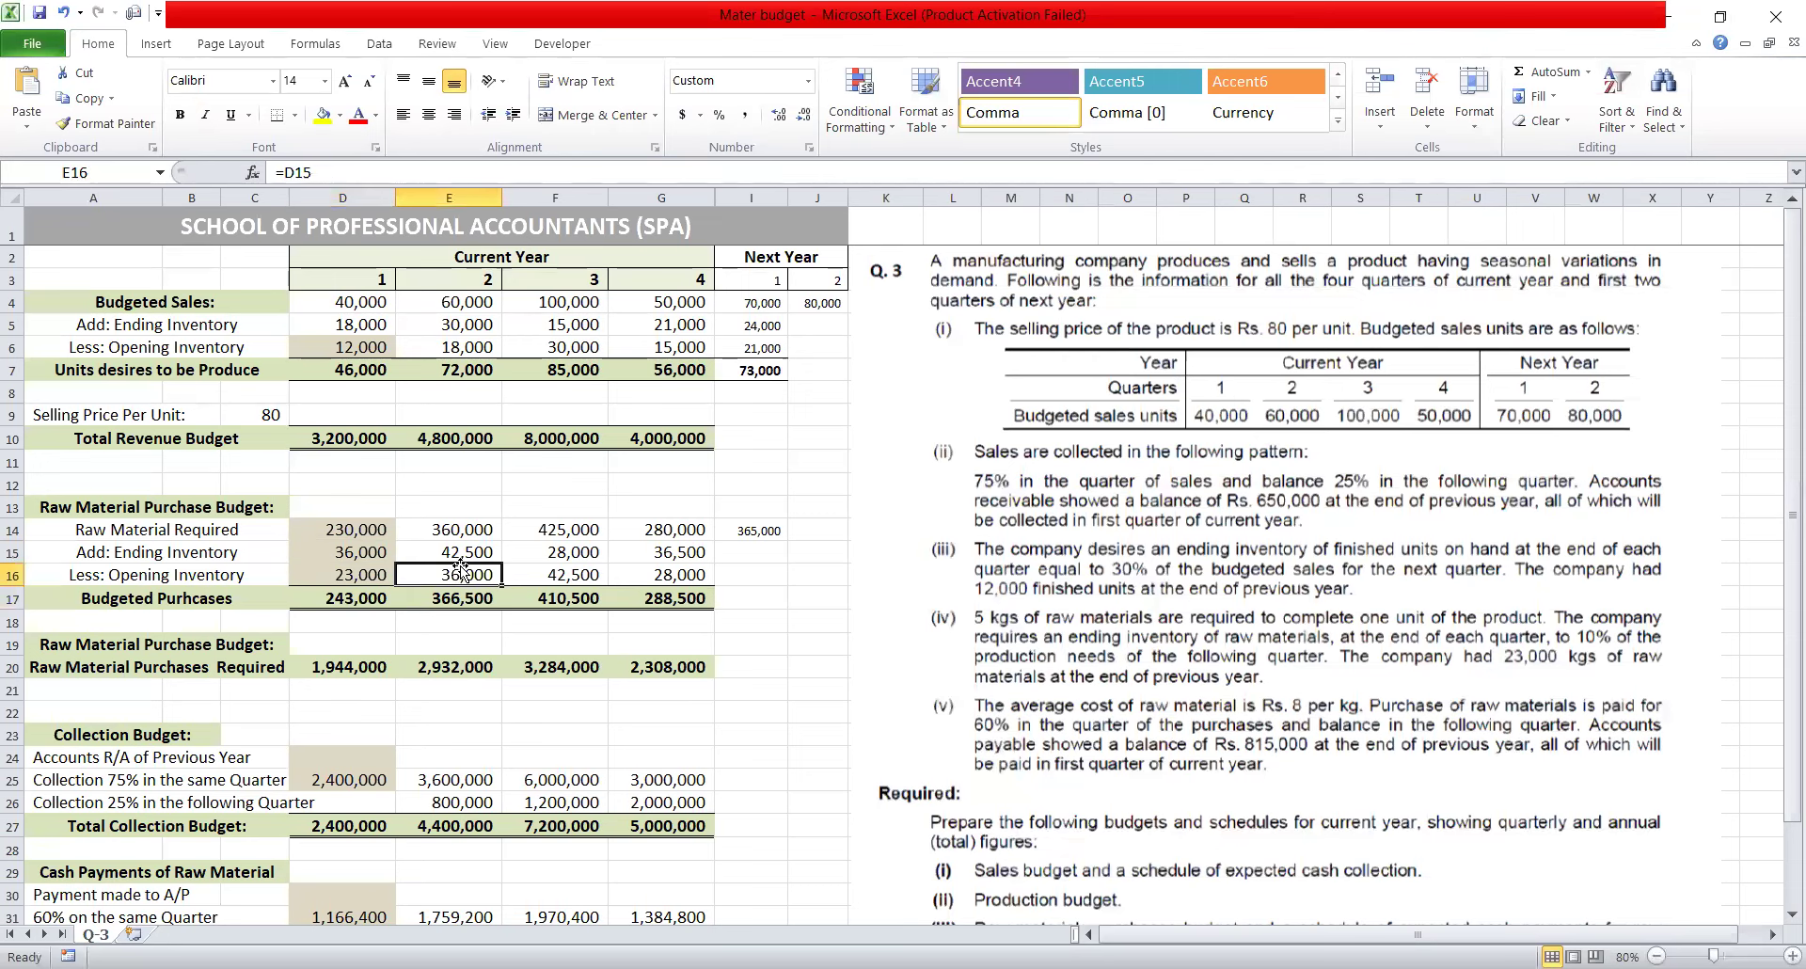
left_click(468, 547)
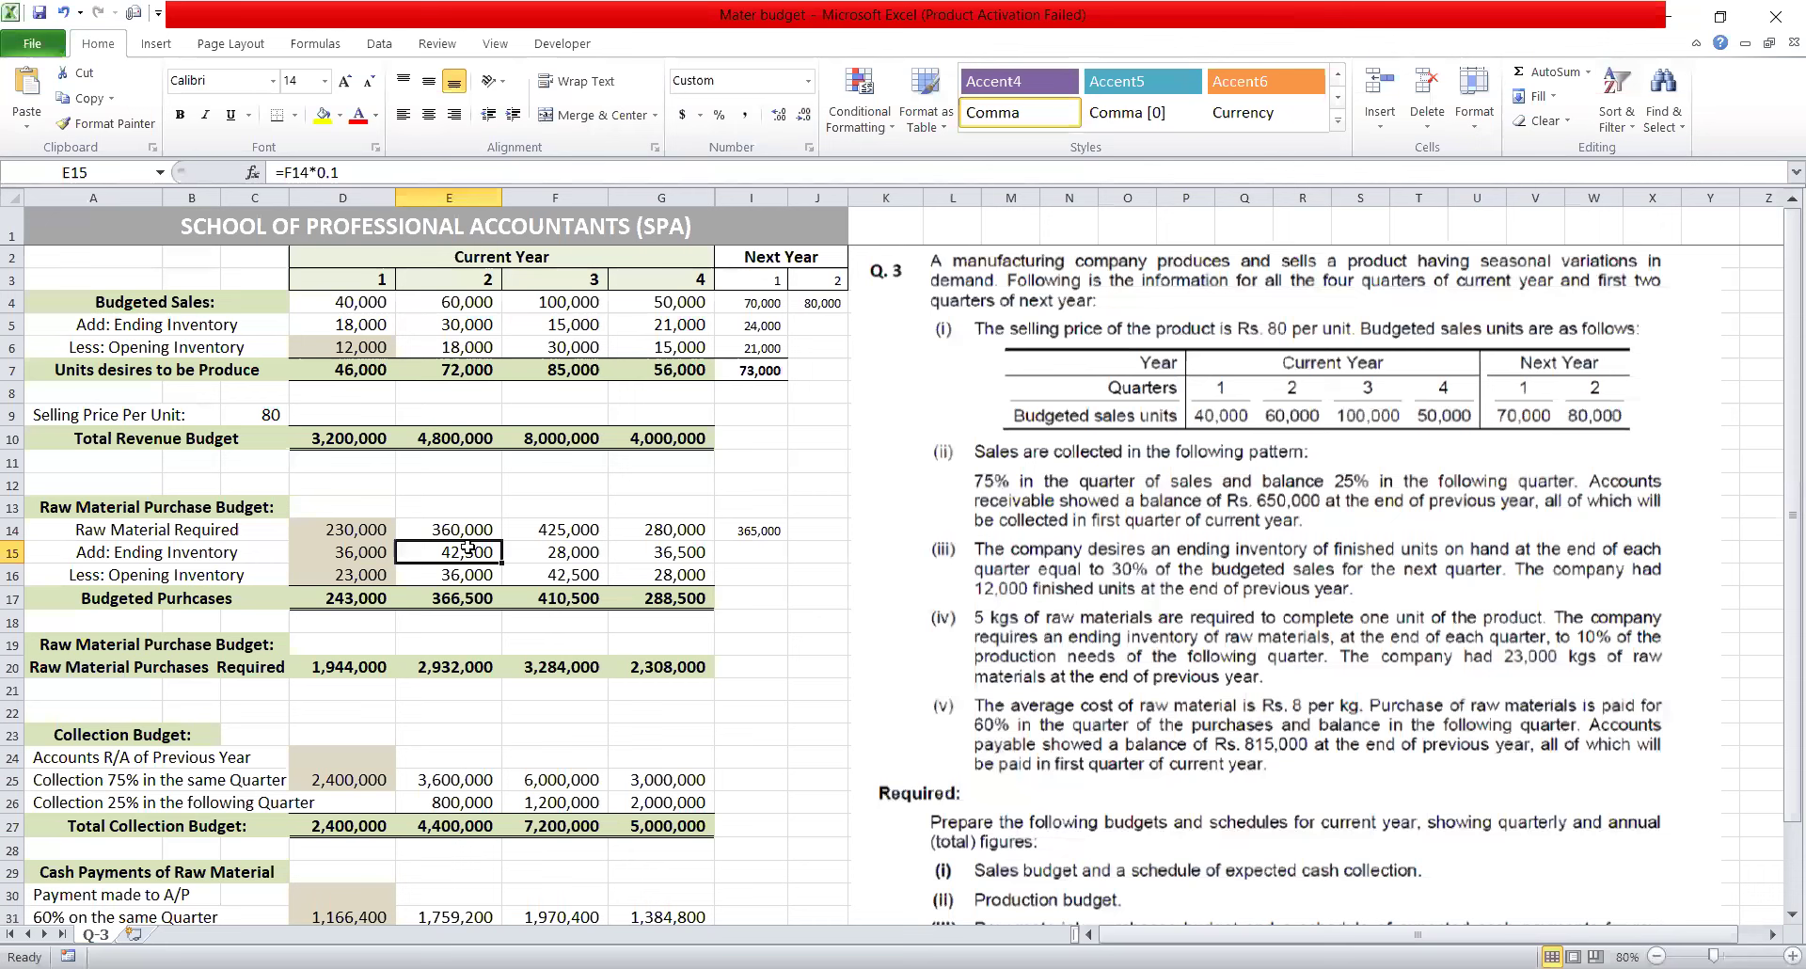
left_click(605, 575)
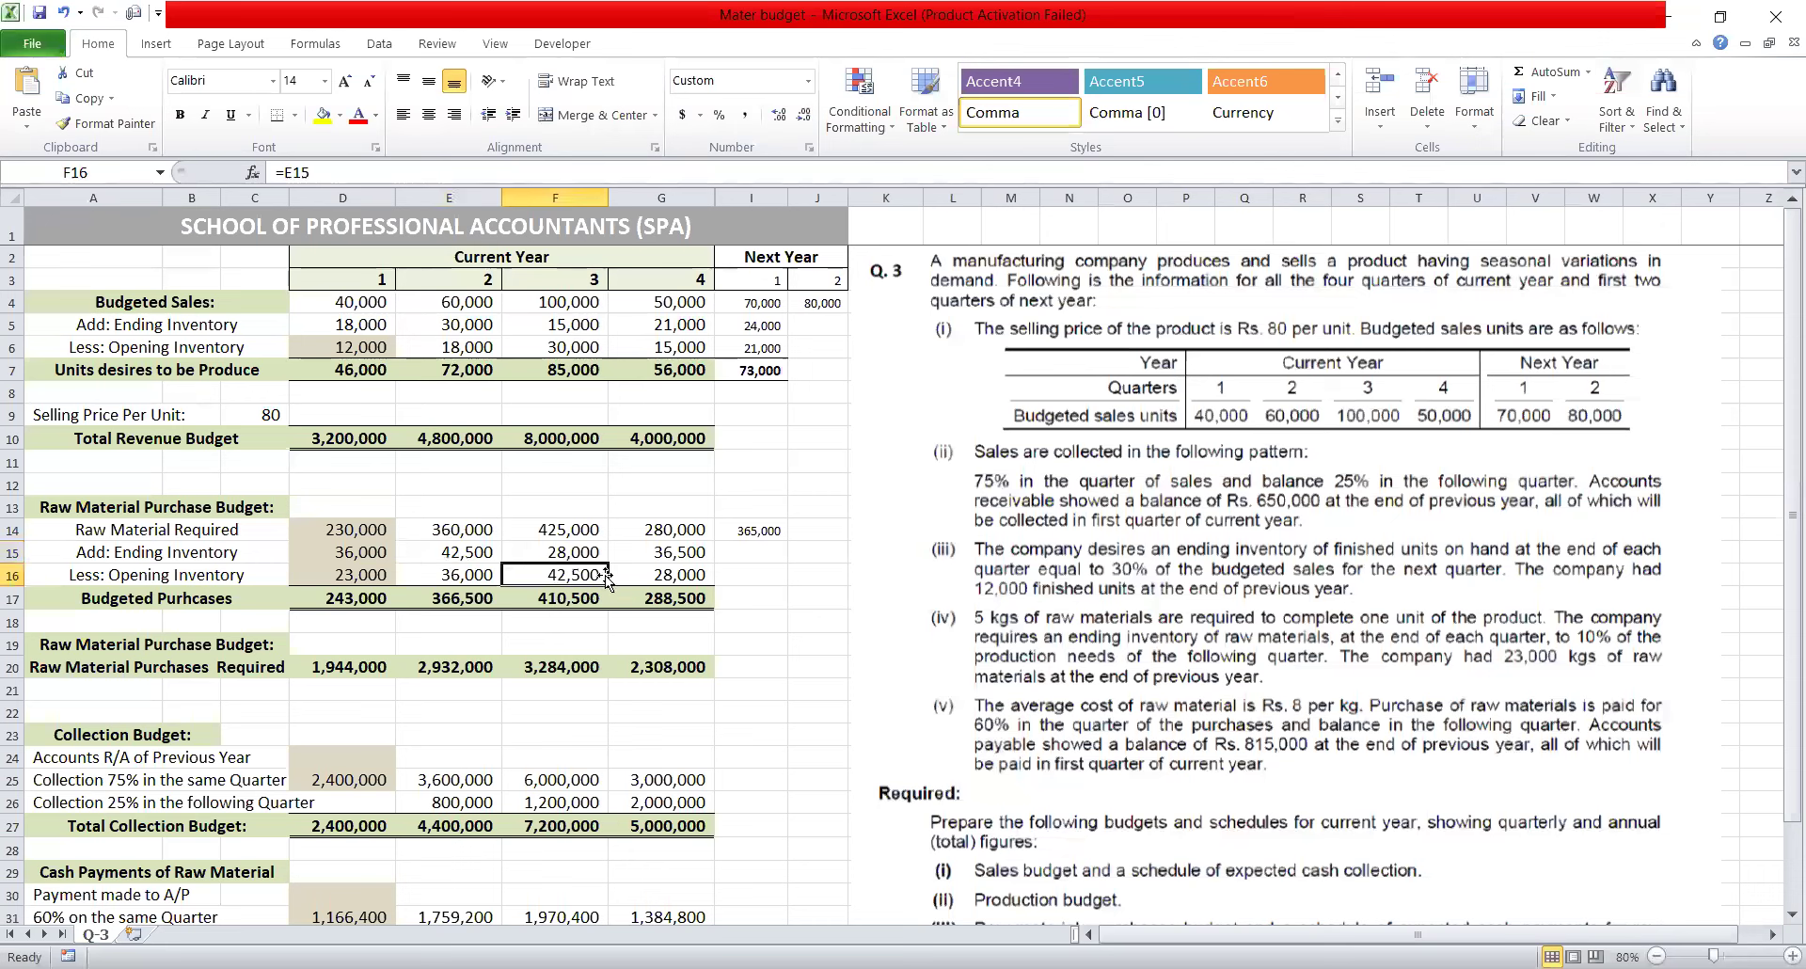
left_click(696, 576)
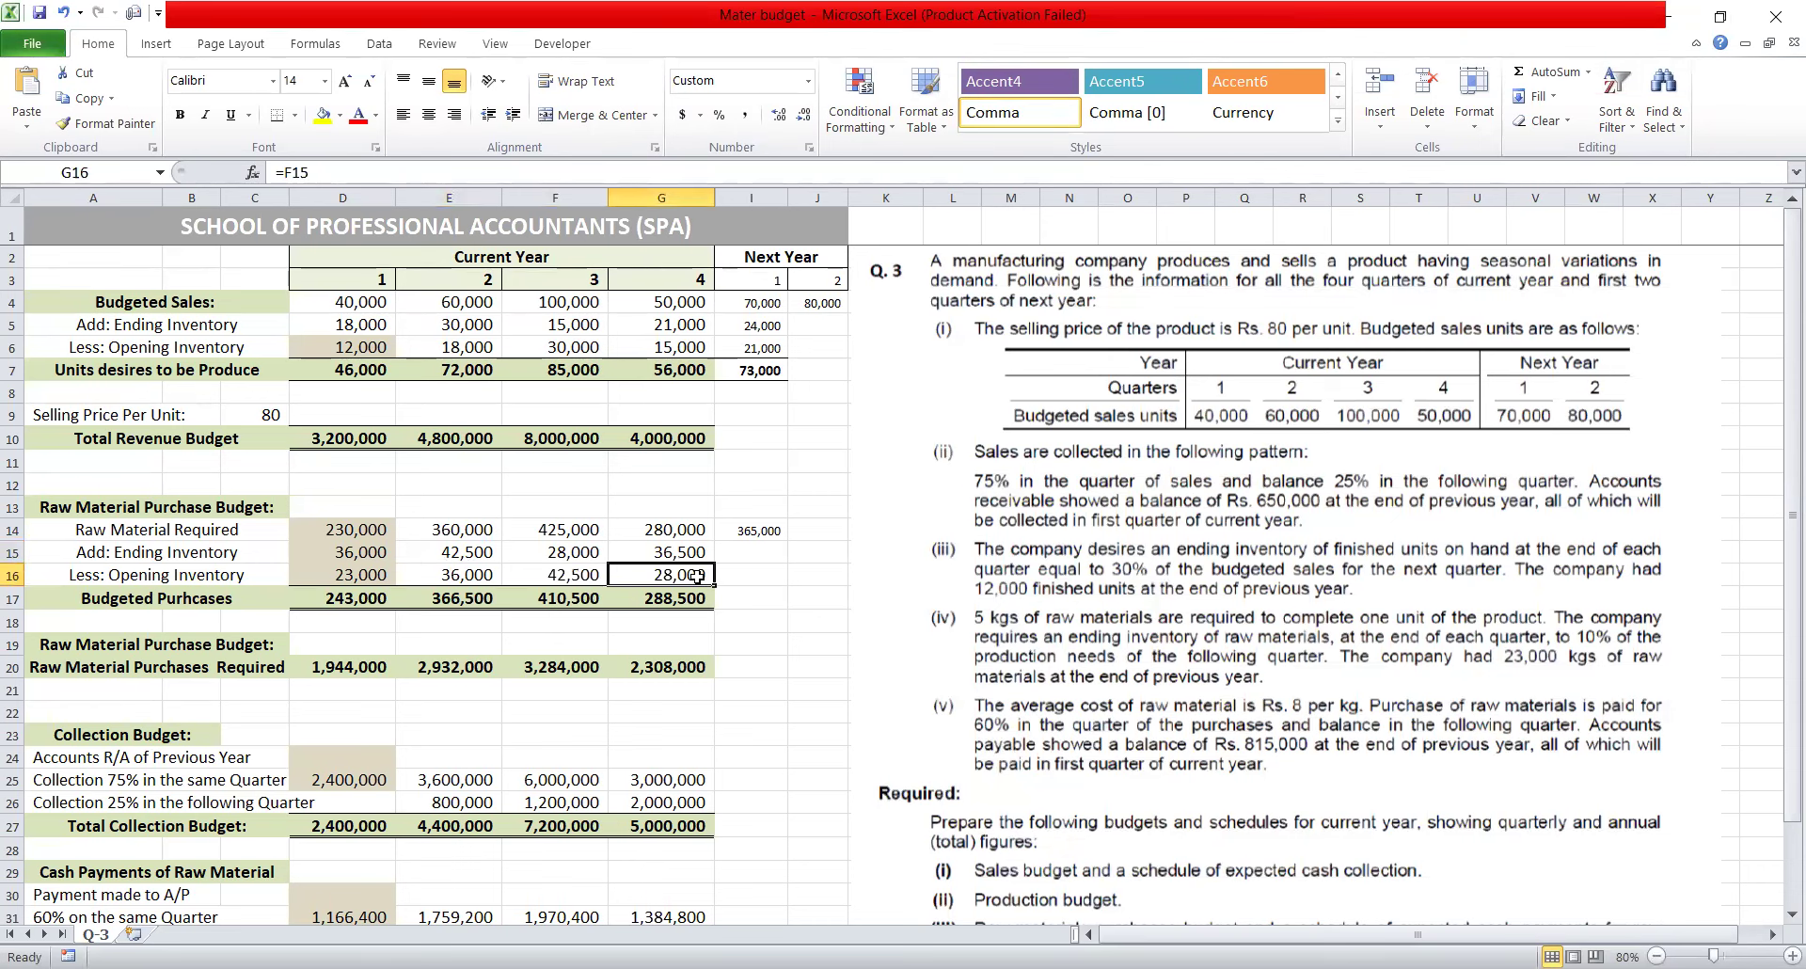
left_click(579, 548)
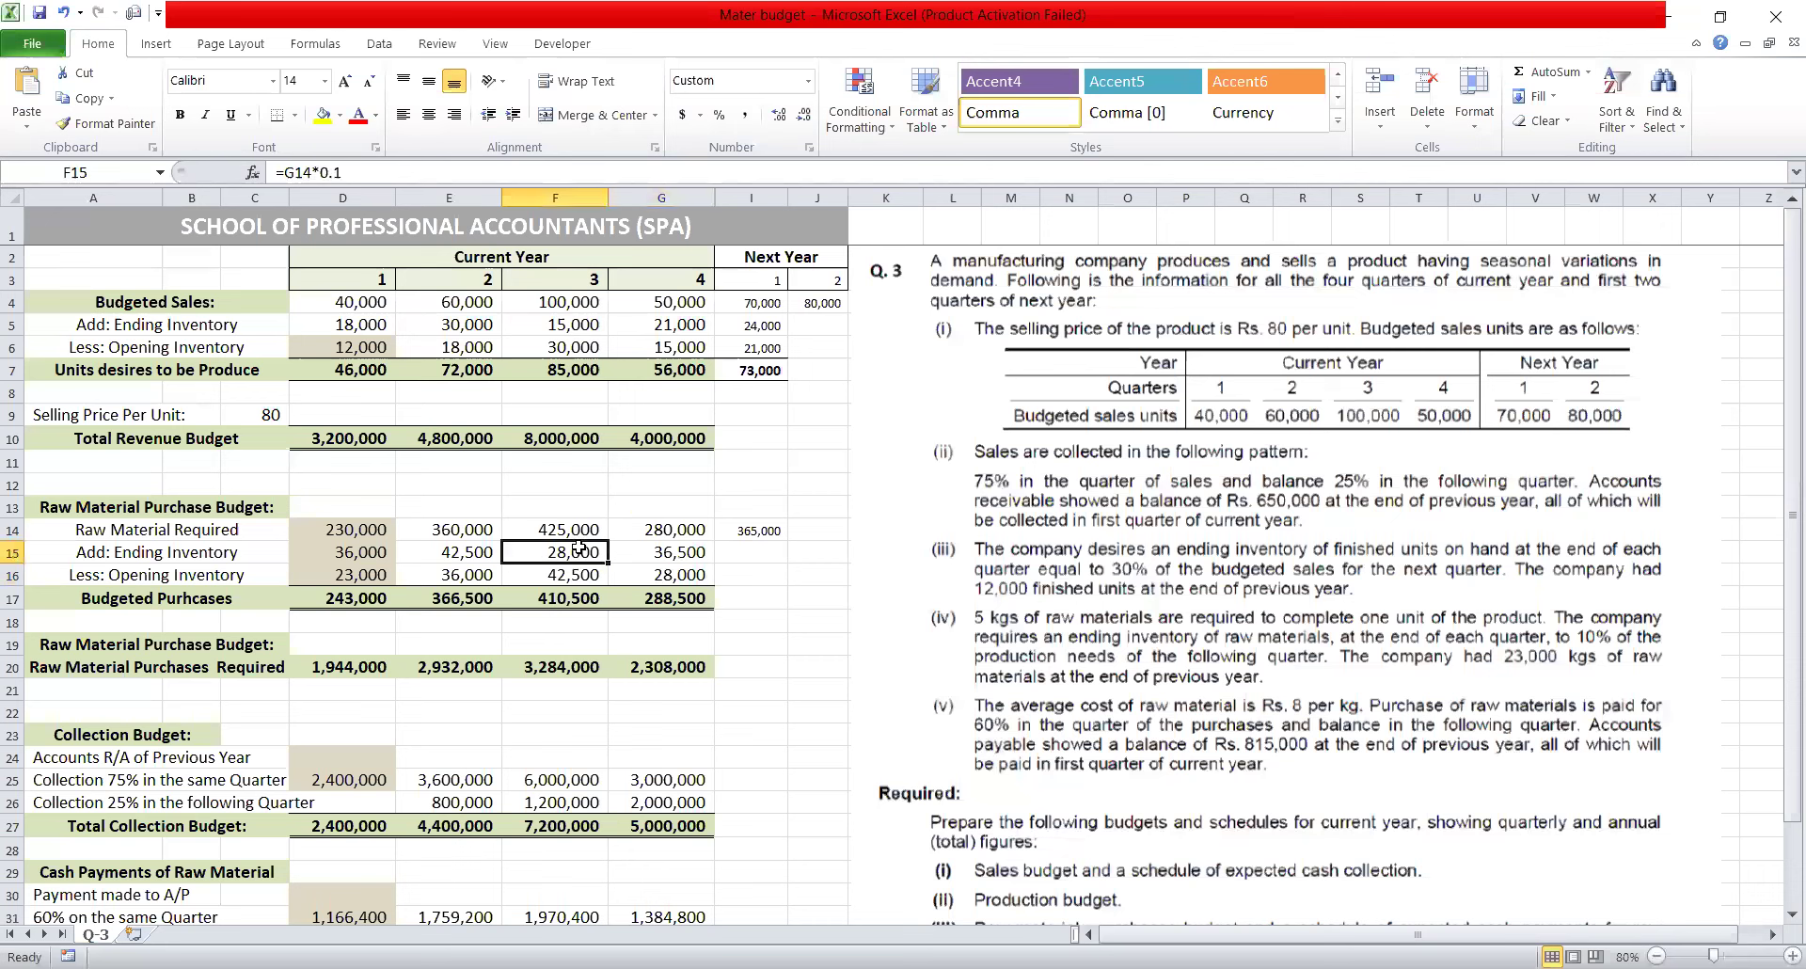
left_click(663, 594)
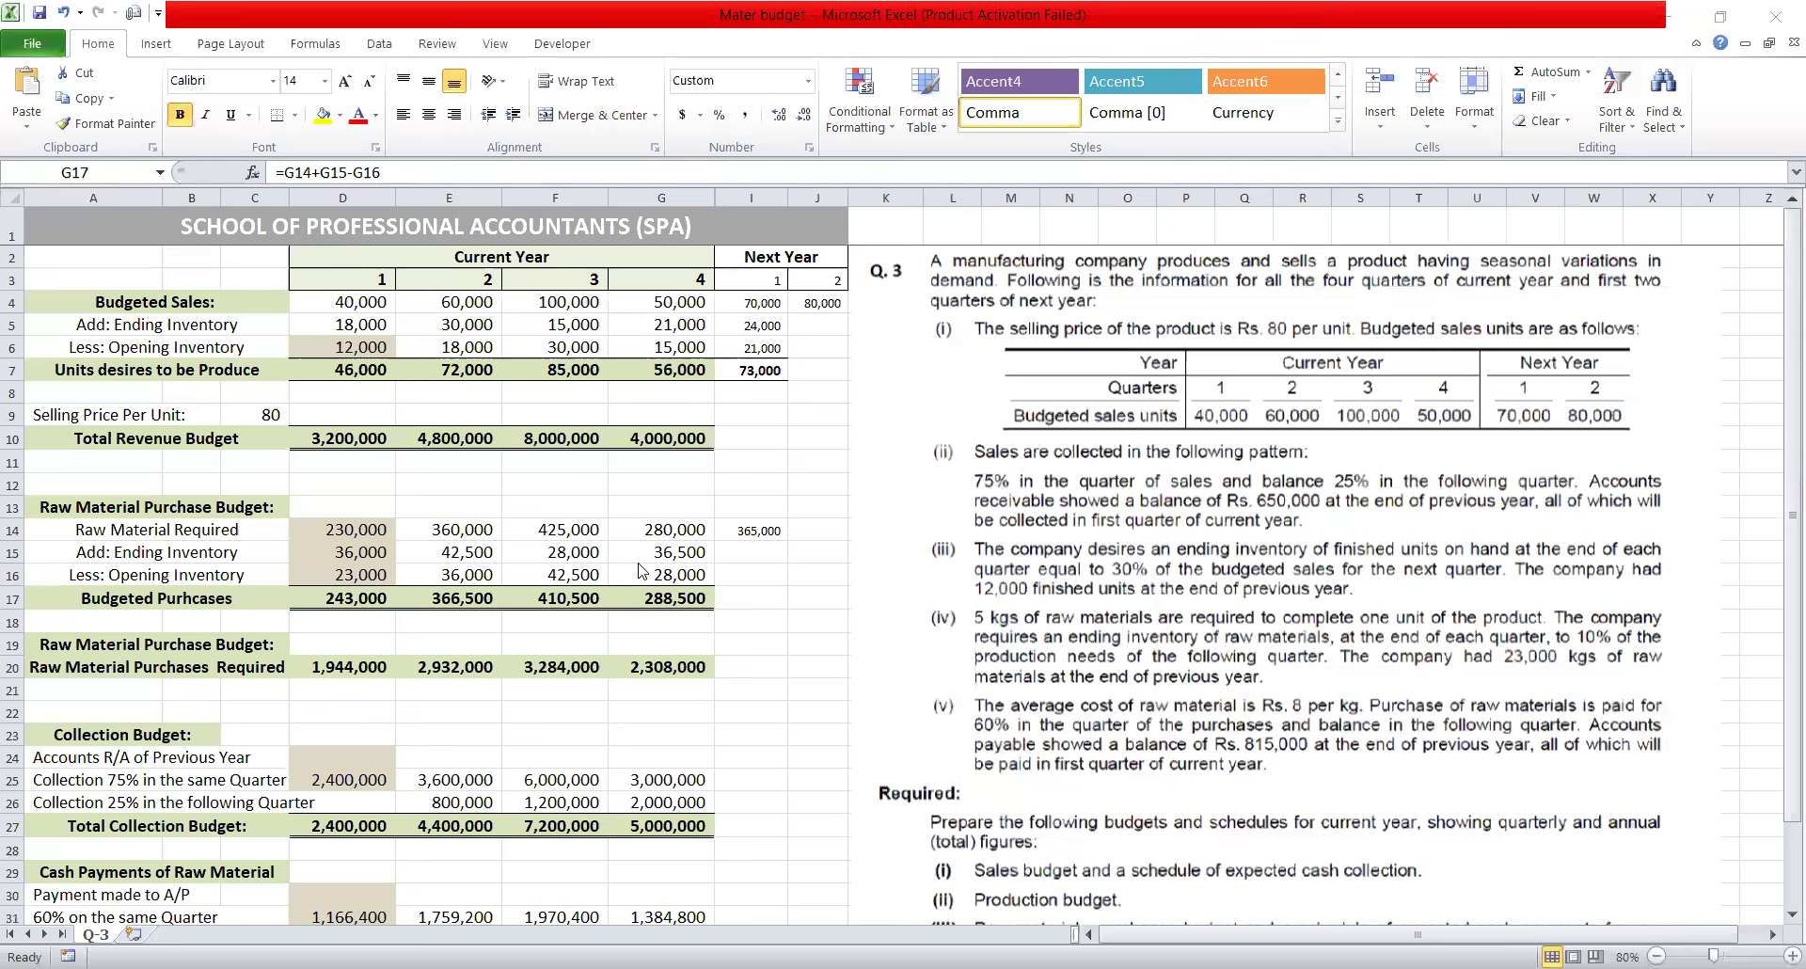
key("F2")
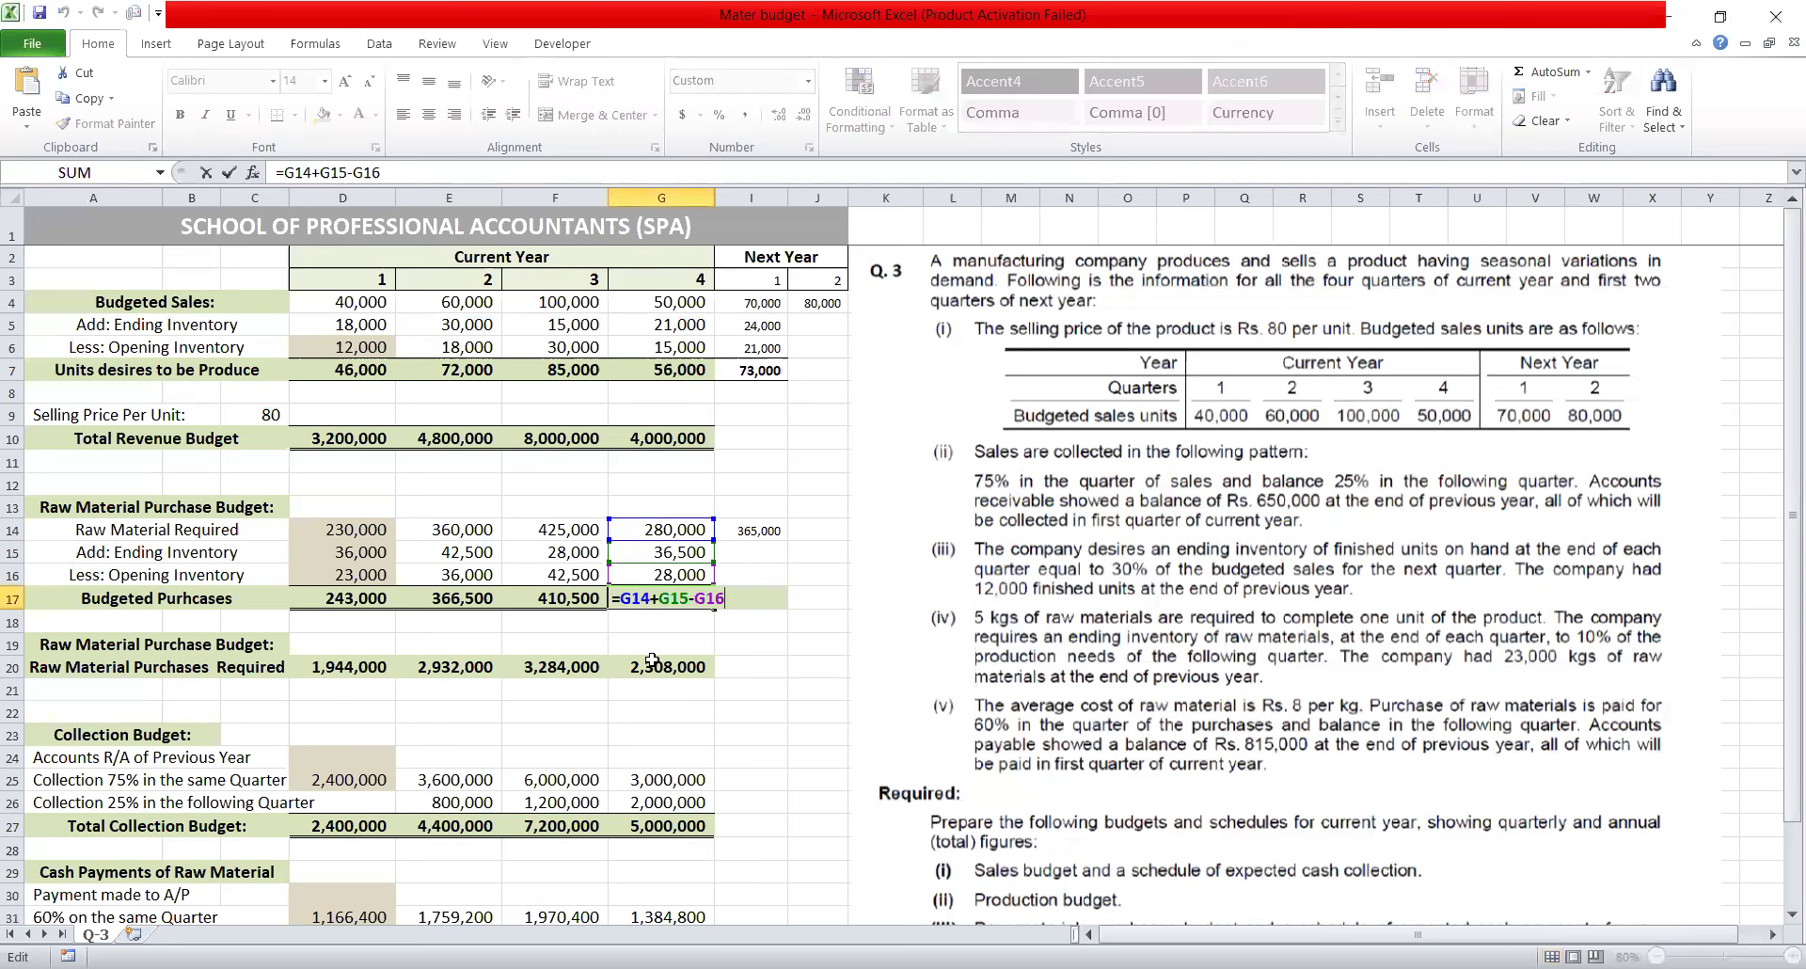
key("Return")
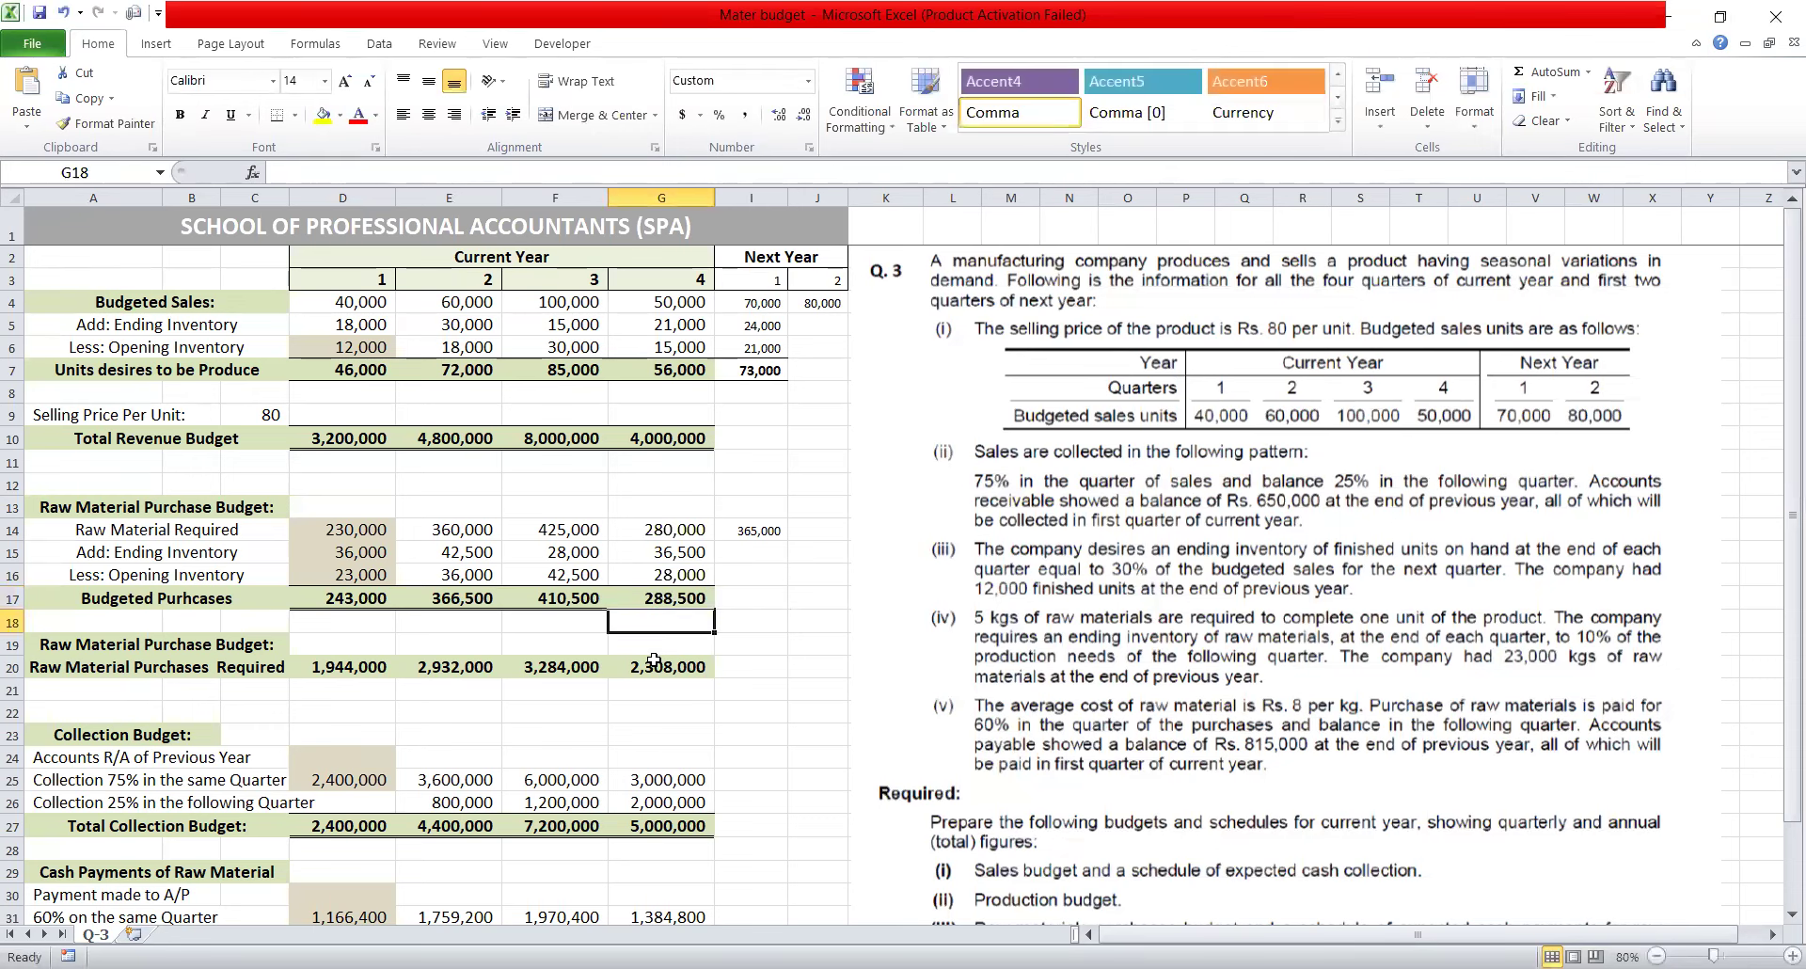
key("Down")
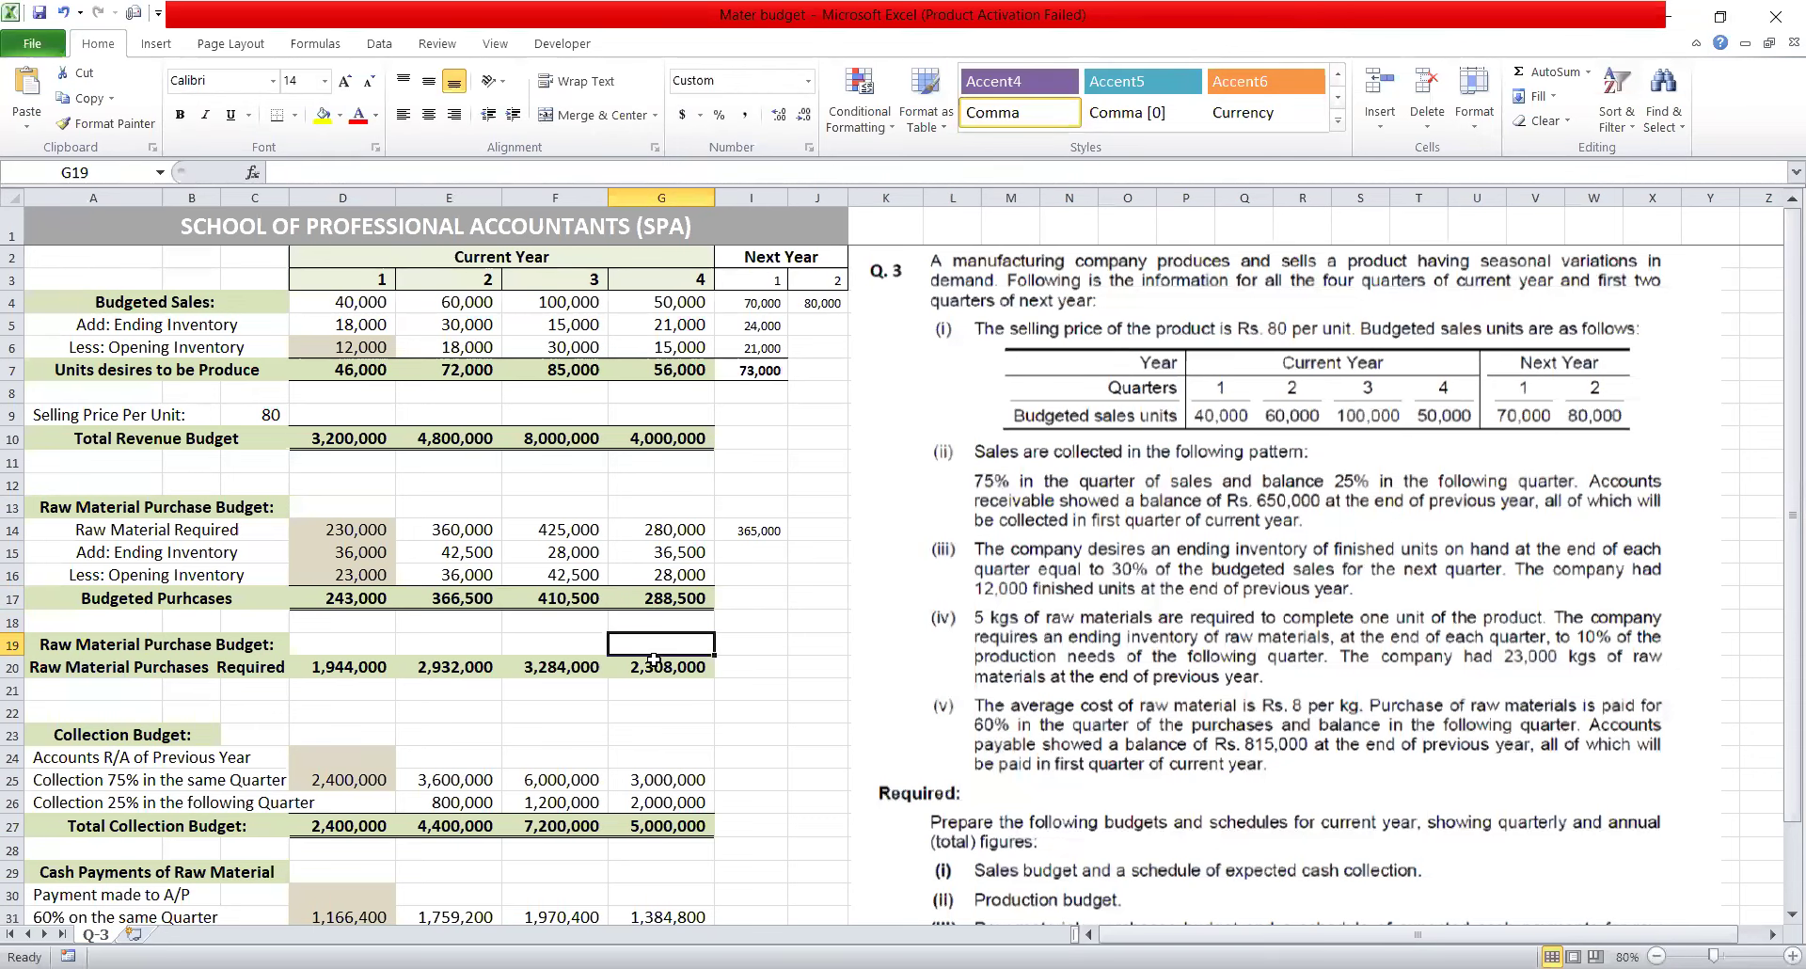
key("Down")
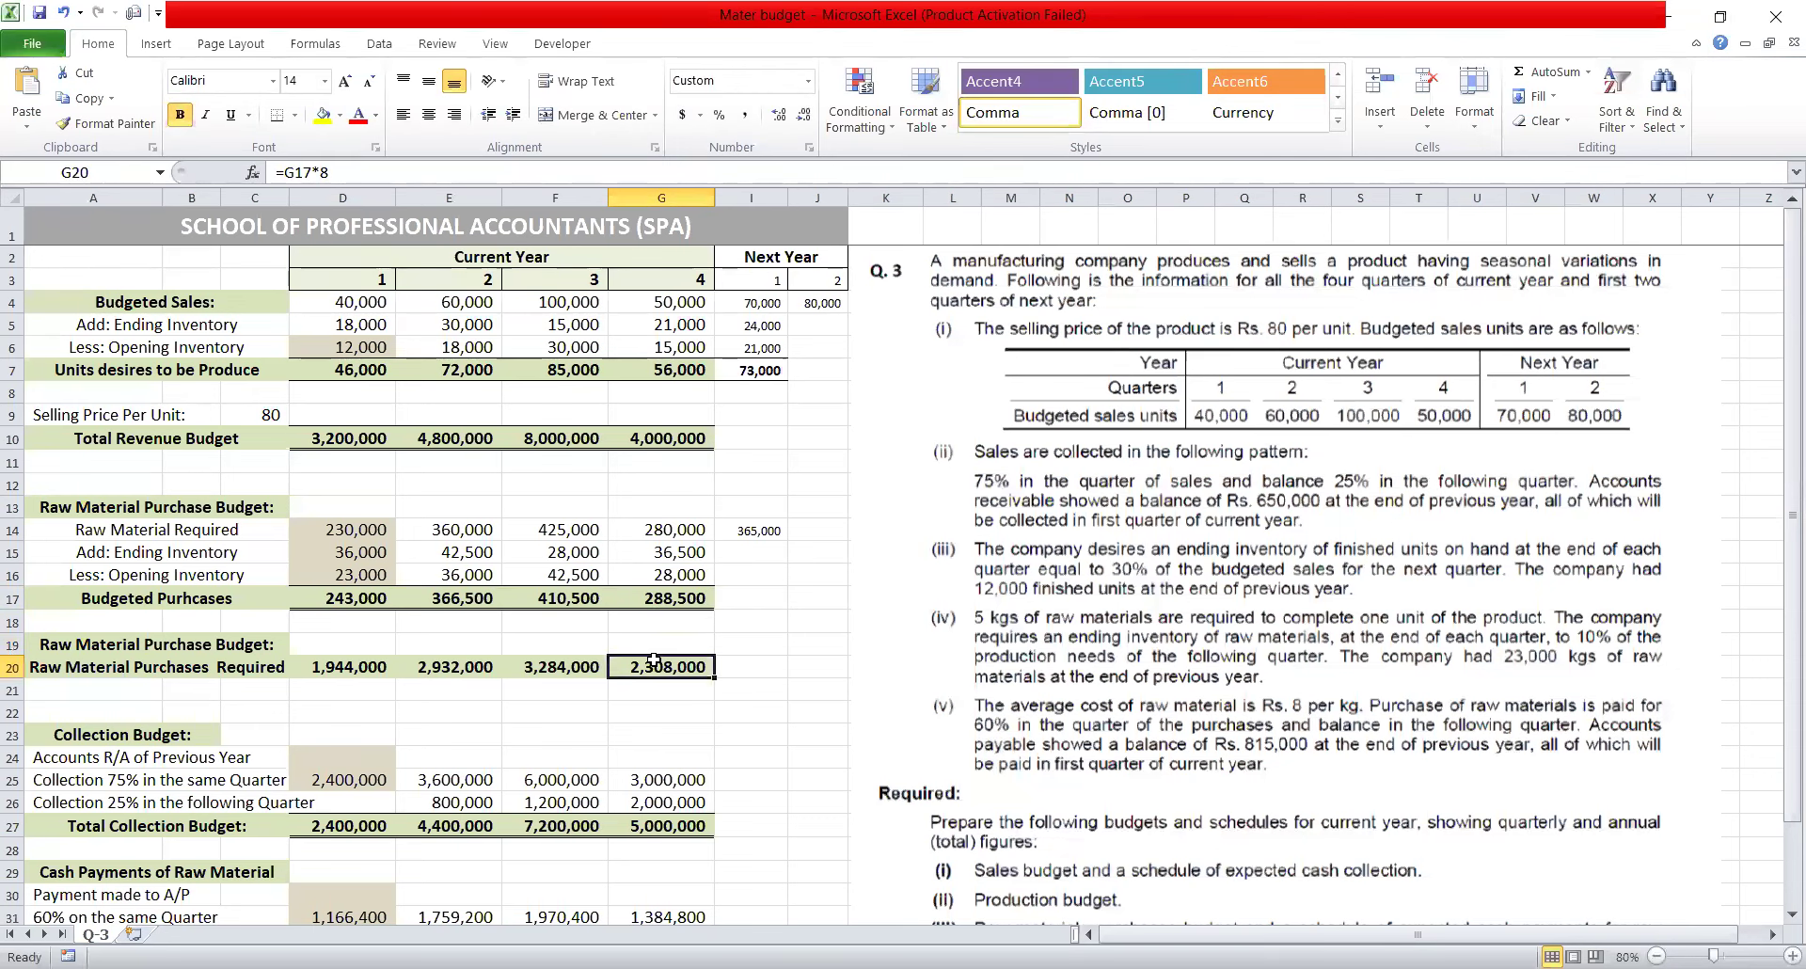
key("Up")
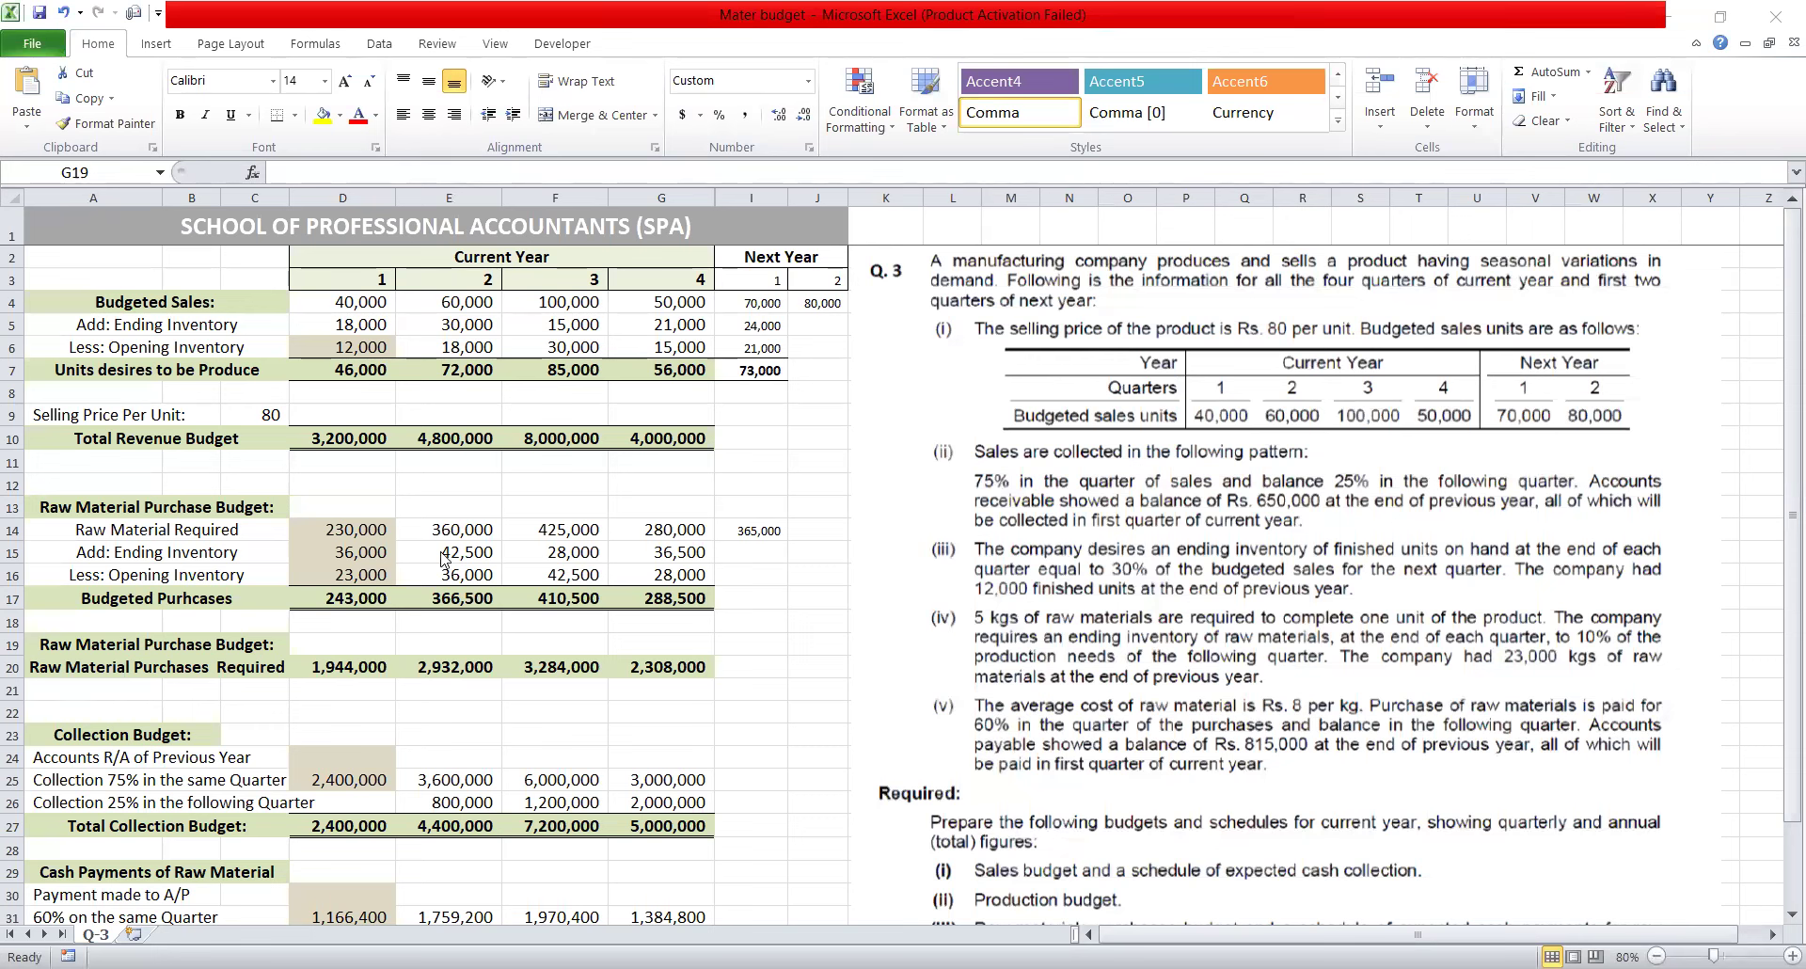
Clear quarter 1's raw material purchase cost in D20 and recalculate it at Rs. 8 per kg with =D17*8.
left_click(361, 664)
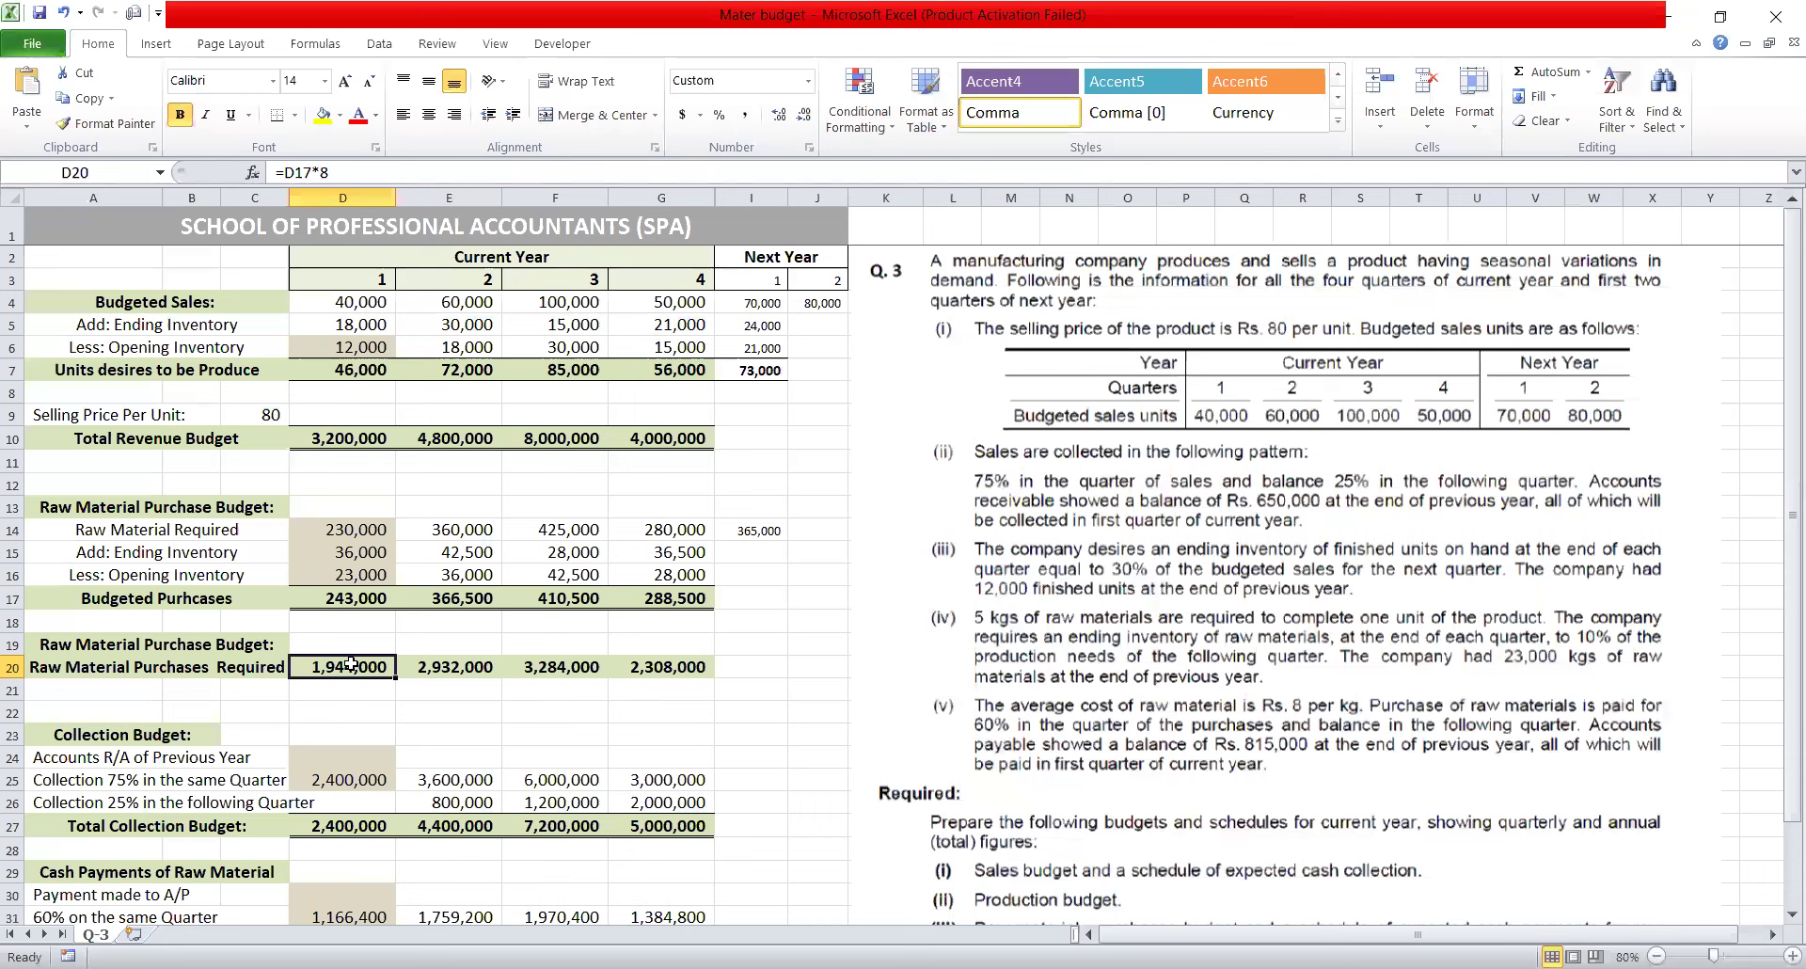
key("Delete")
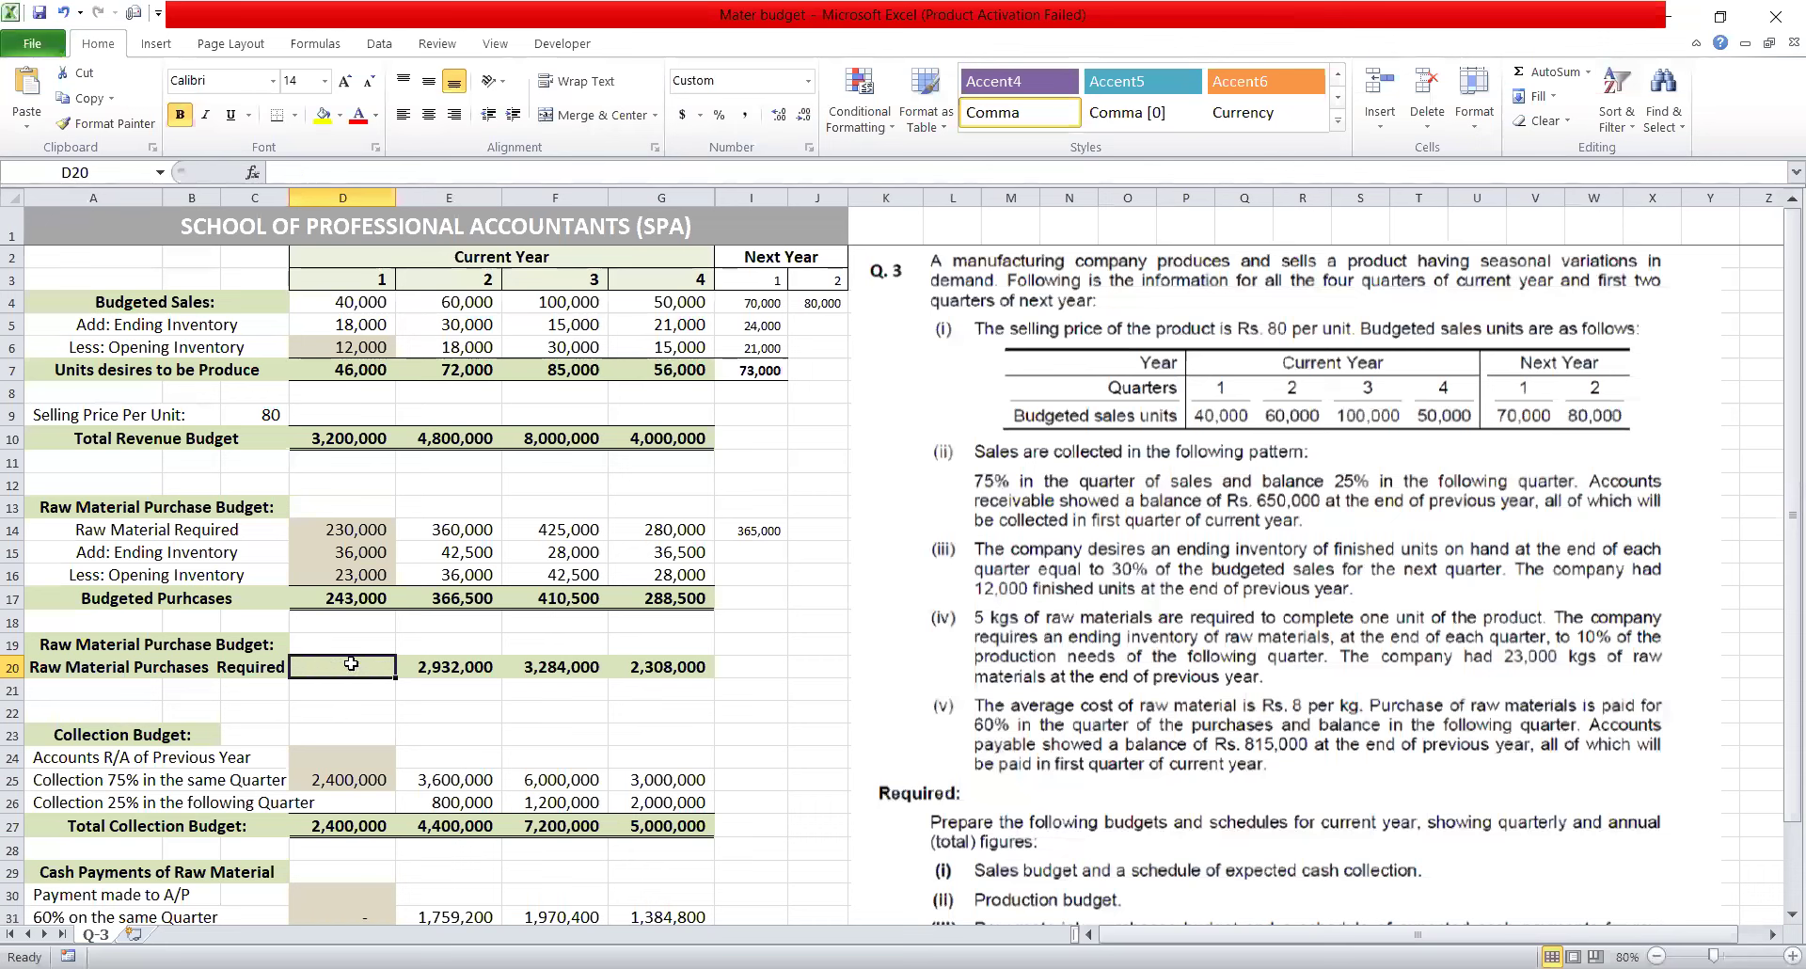
type("=")
left_click(350, 594)
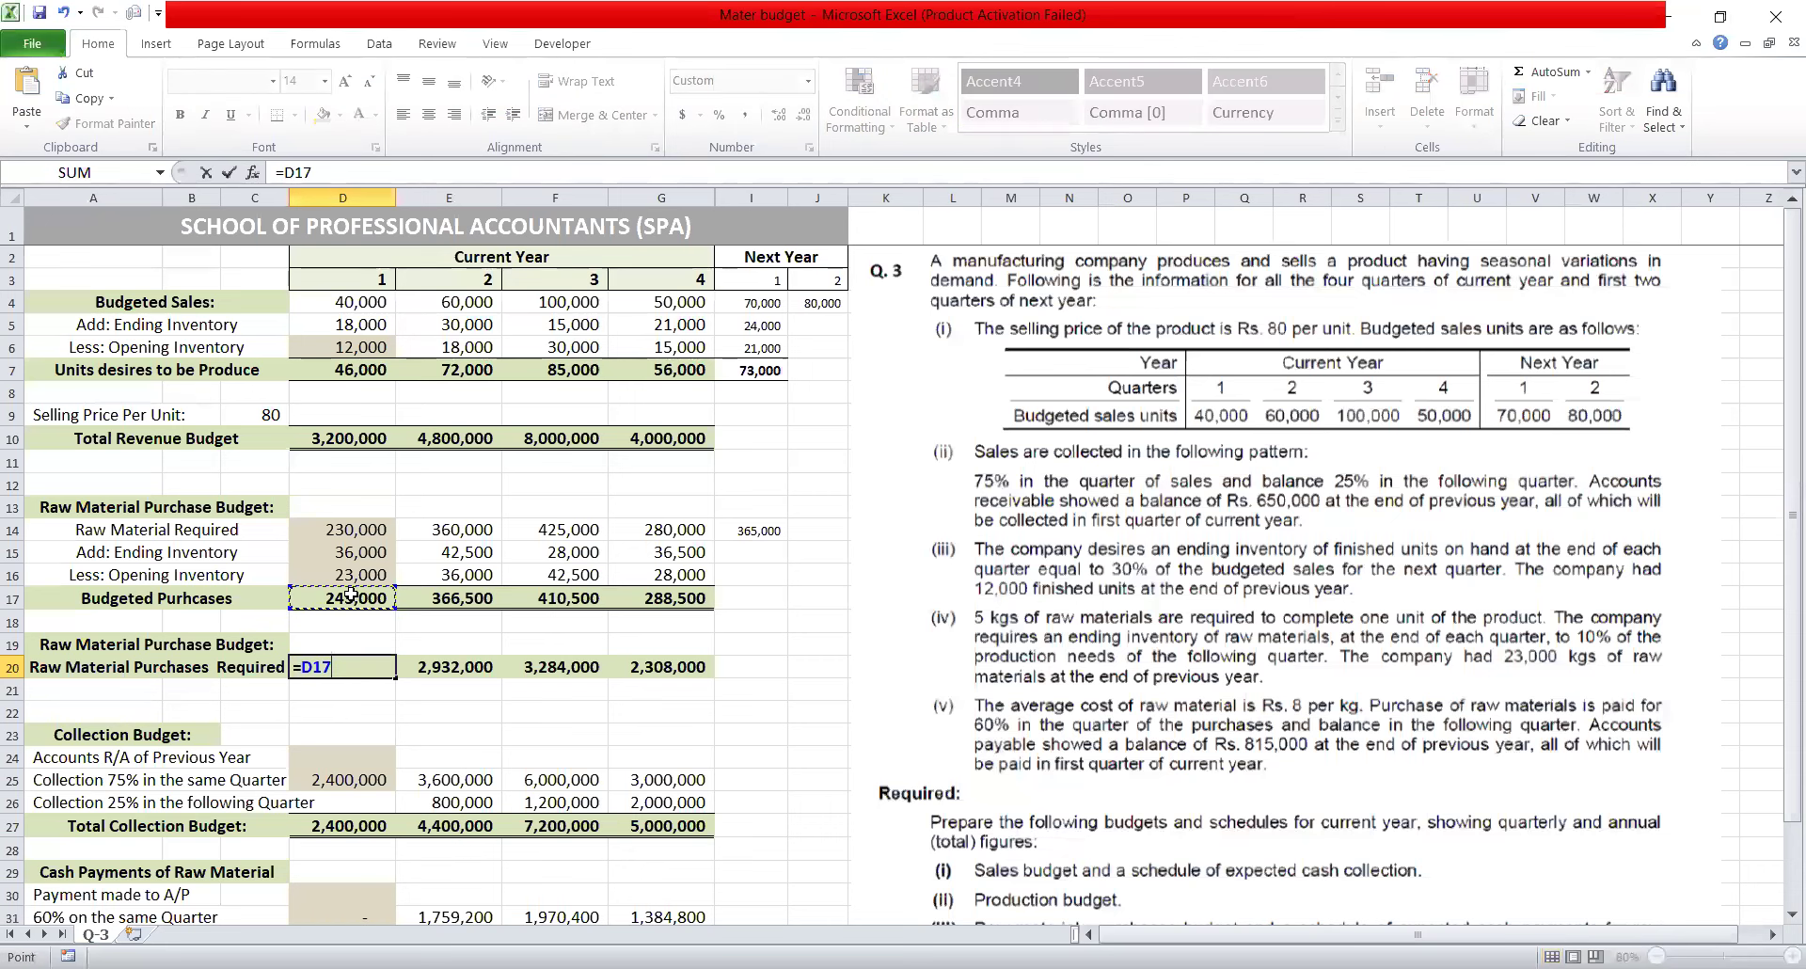
type("*8")
key("Return")
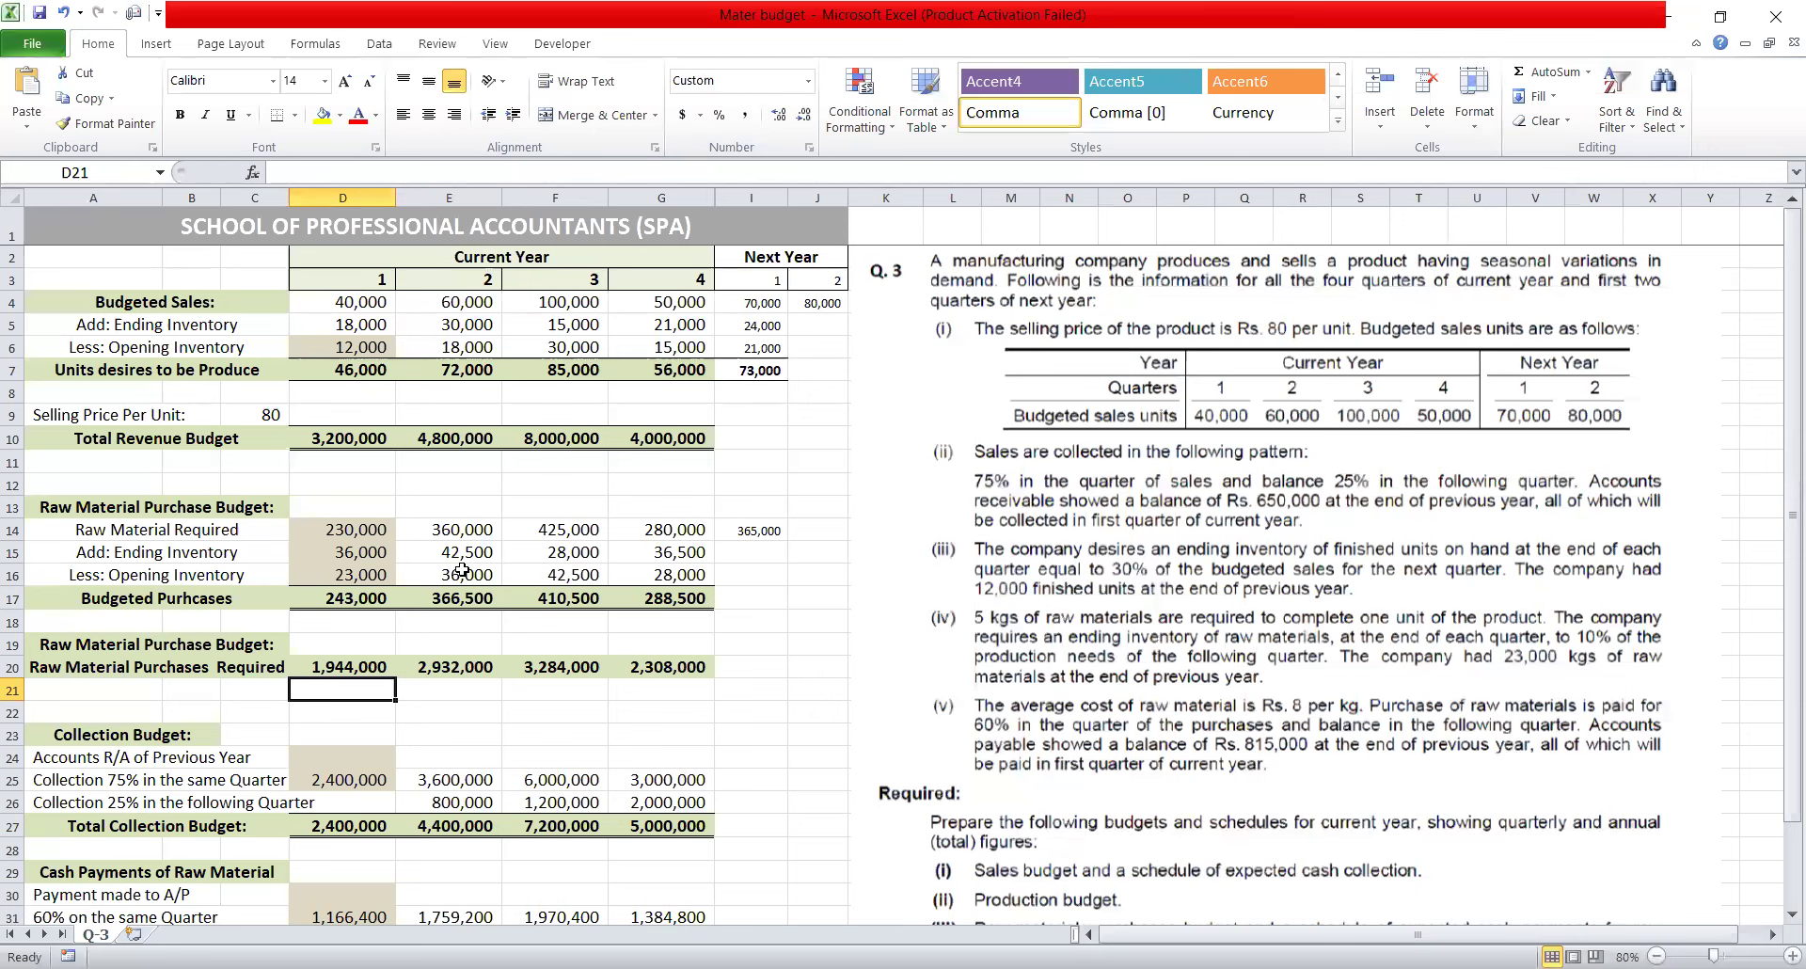
Enter 650000 as the previous year's accounts receivable collected in quarter 1 in D24.
left_click(458, 602)
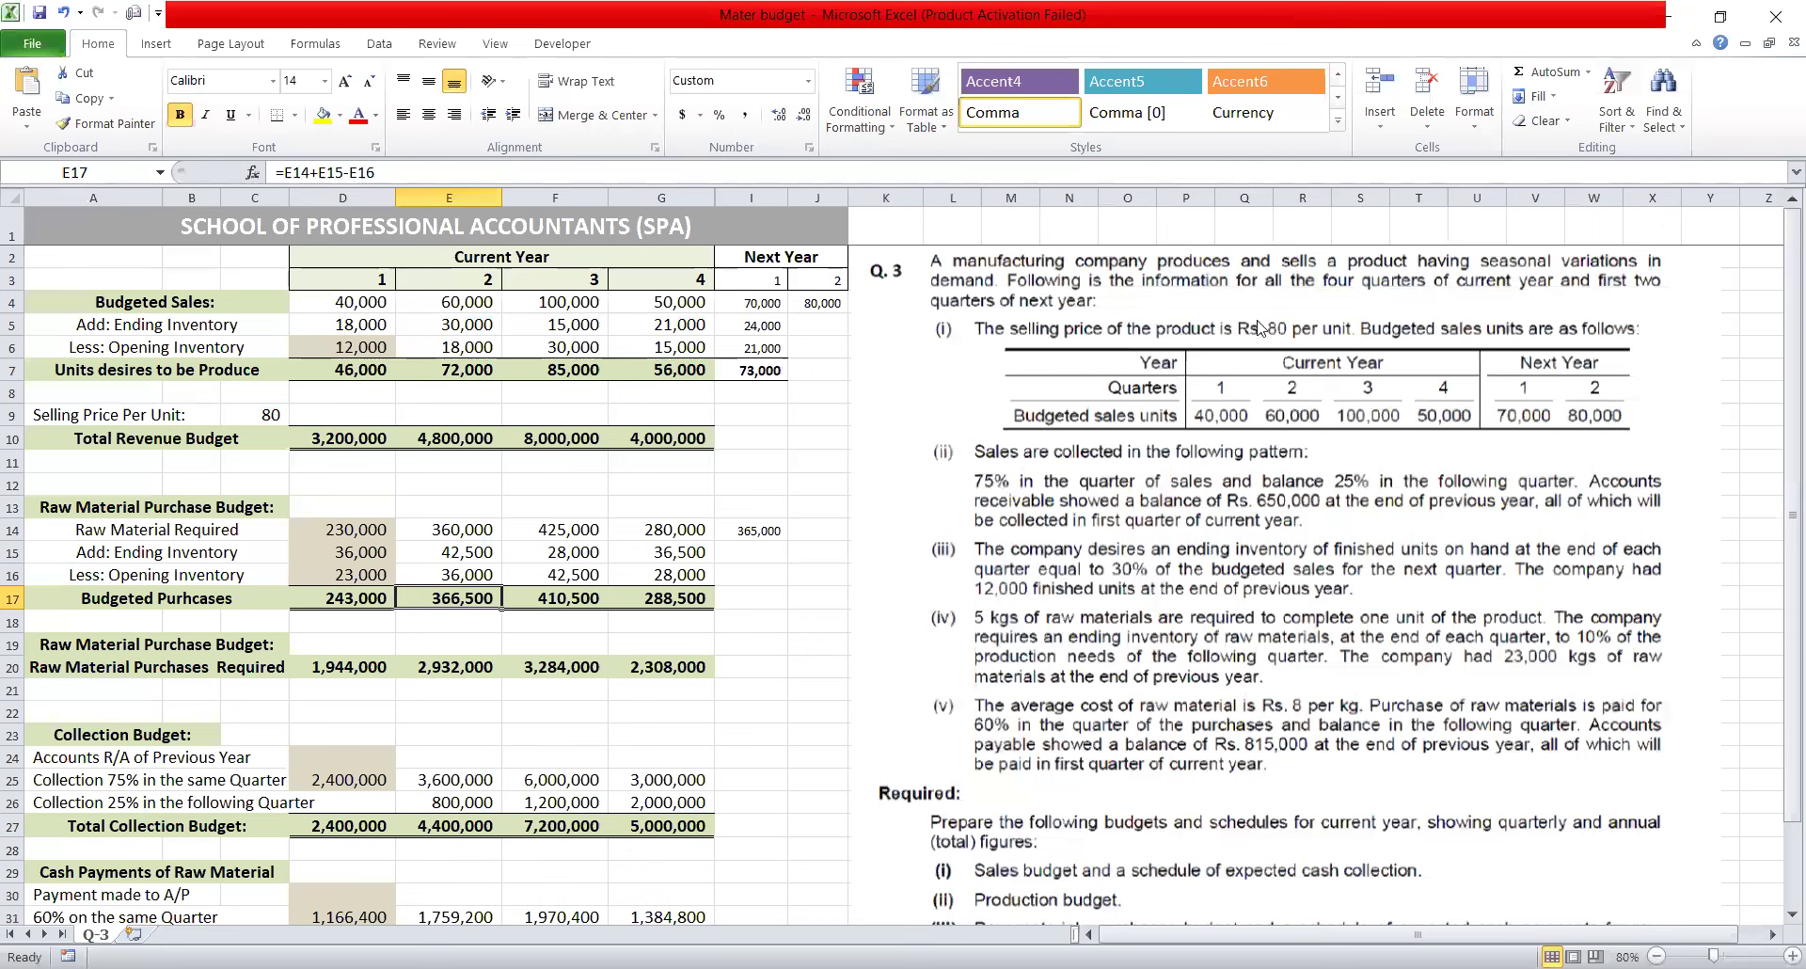
left_click(1029, 498)
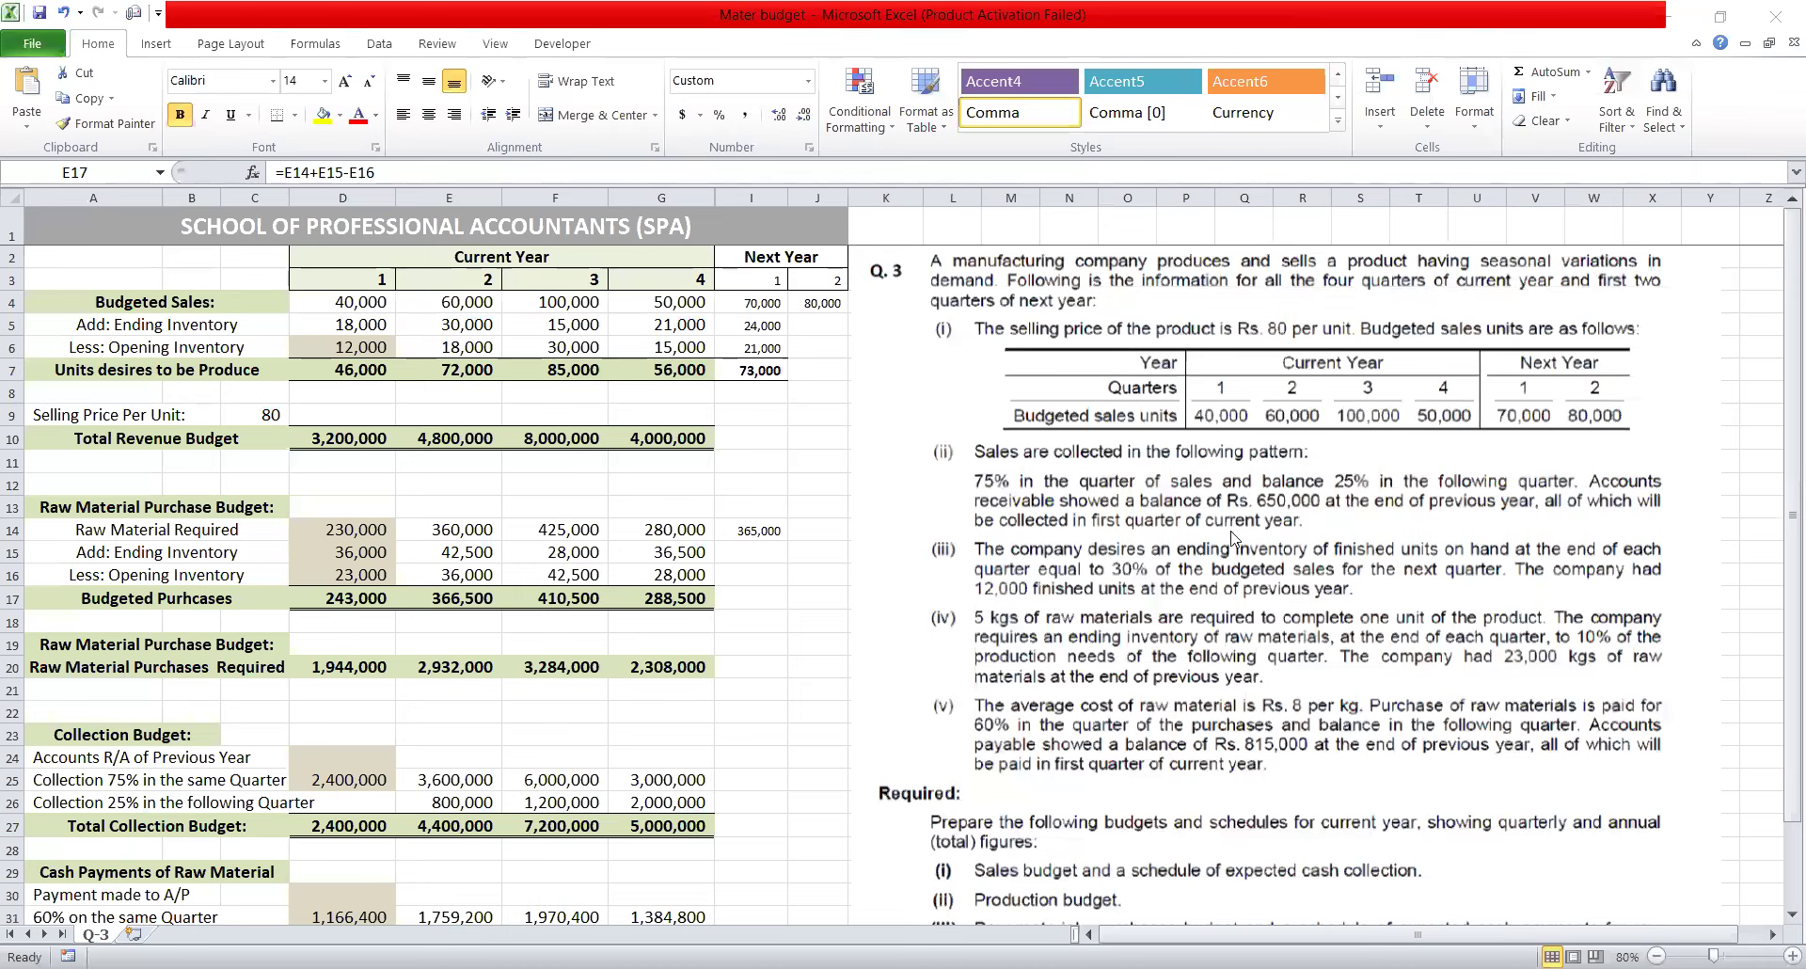
left_click(1780, 916)
left_click(1779, 916)
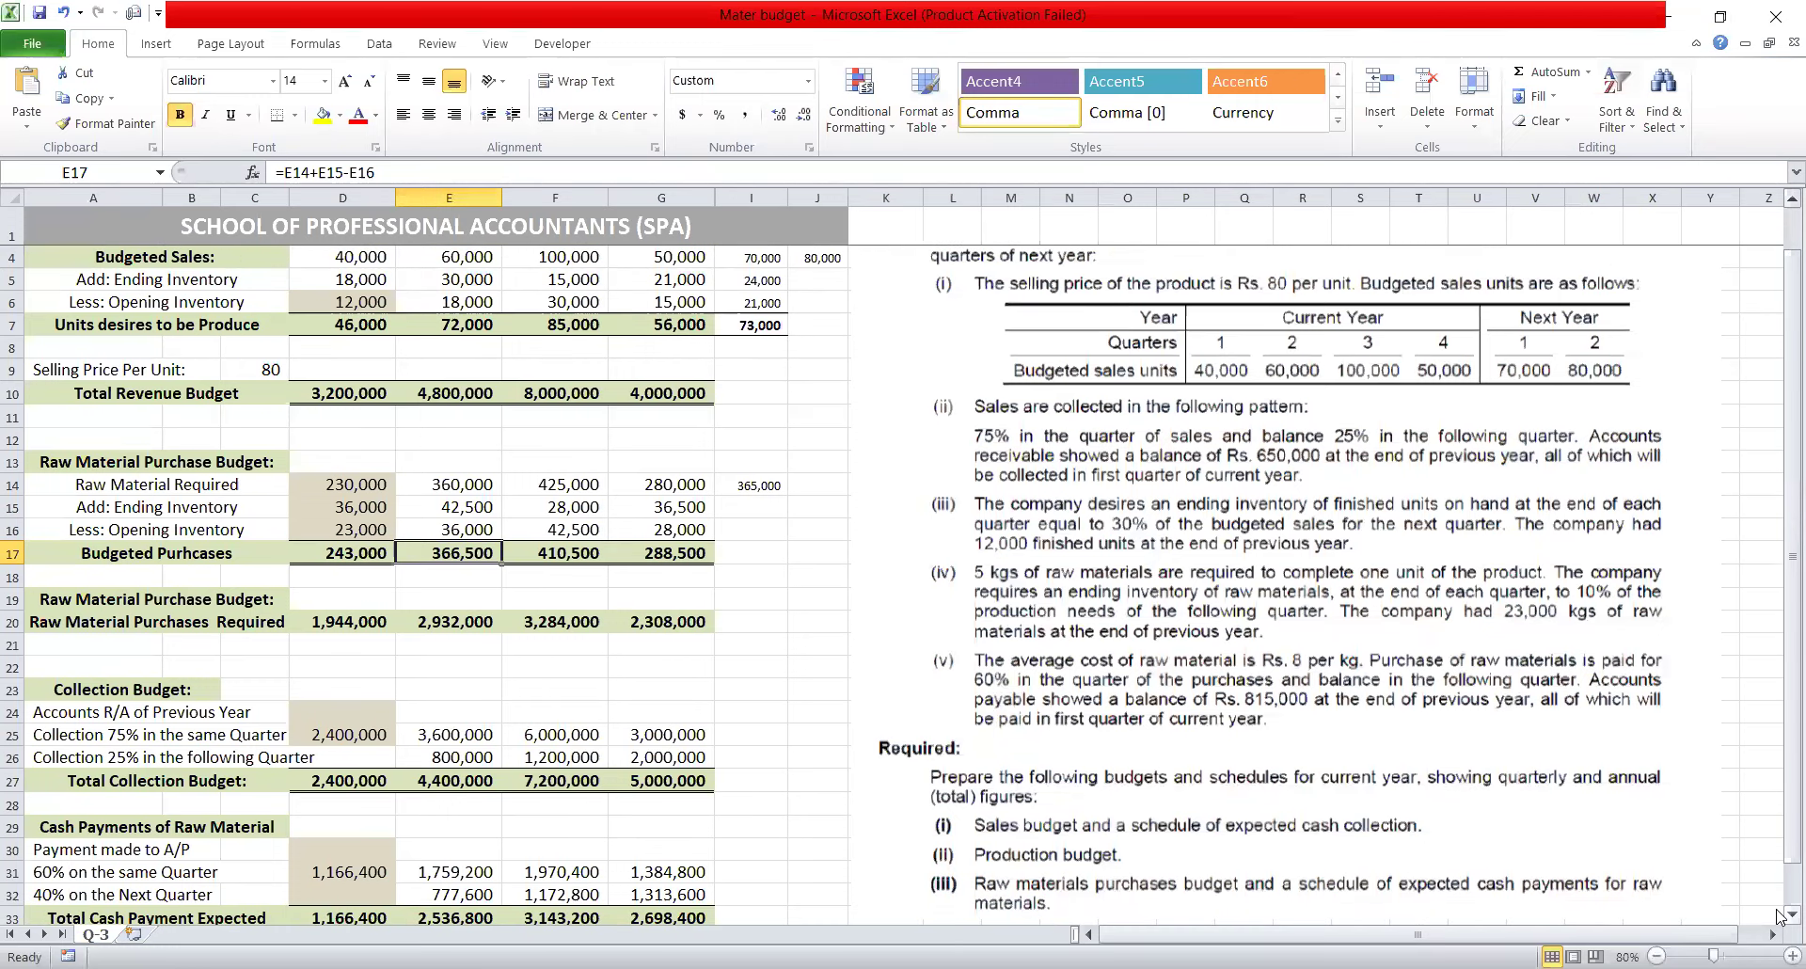
left_click(1779, 916)
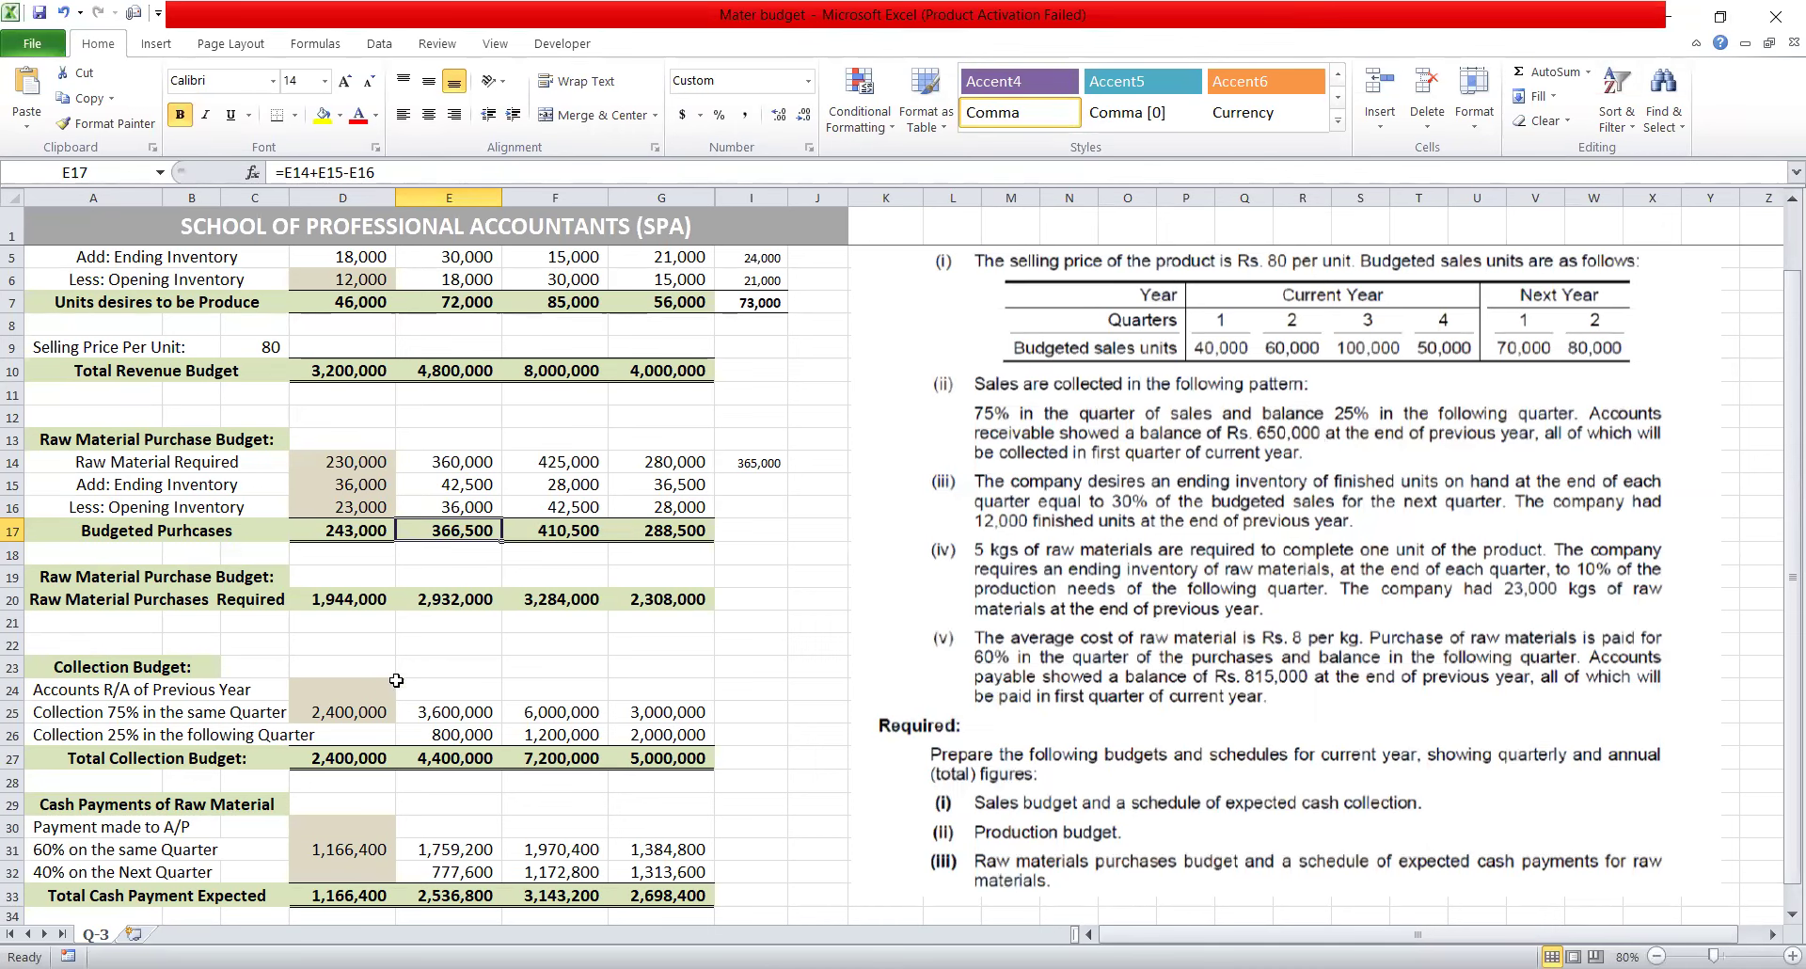
left_click(352, 689)
type("65")
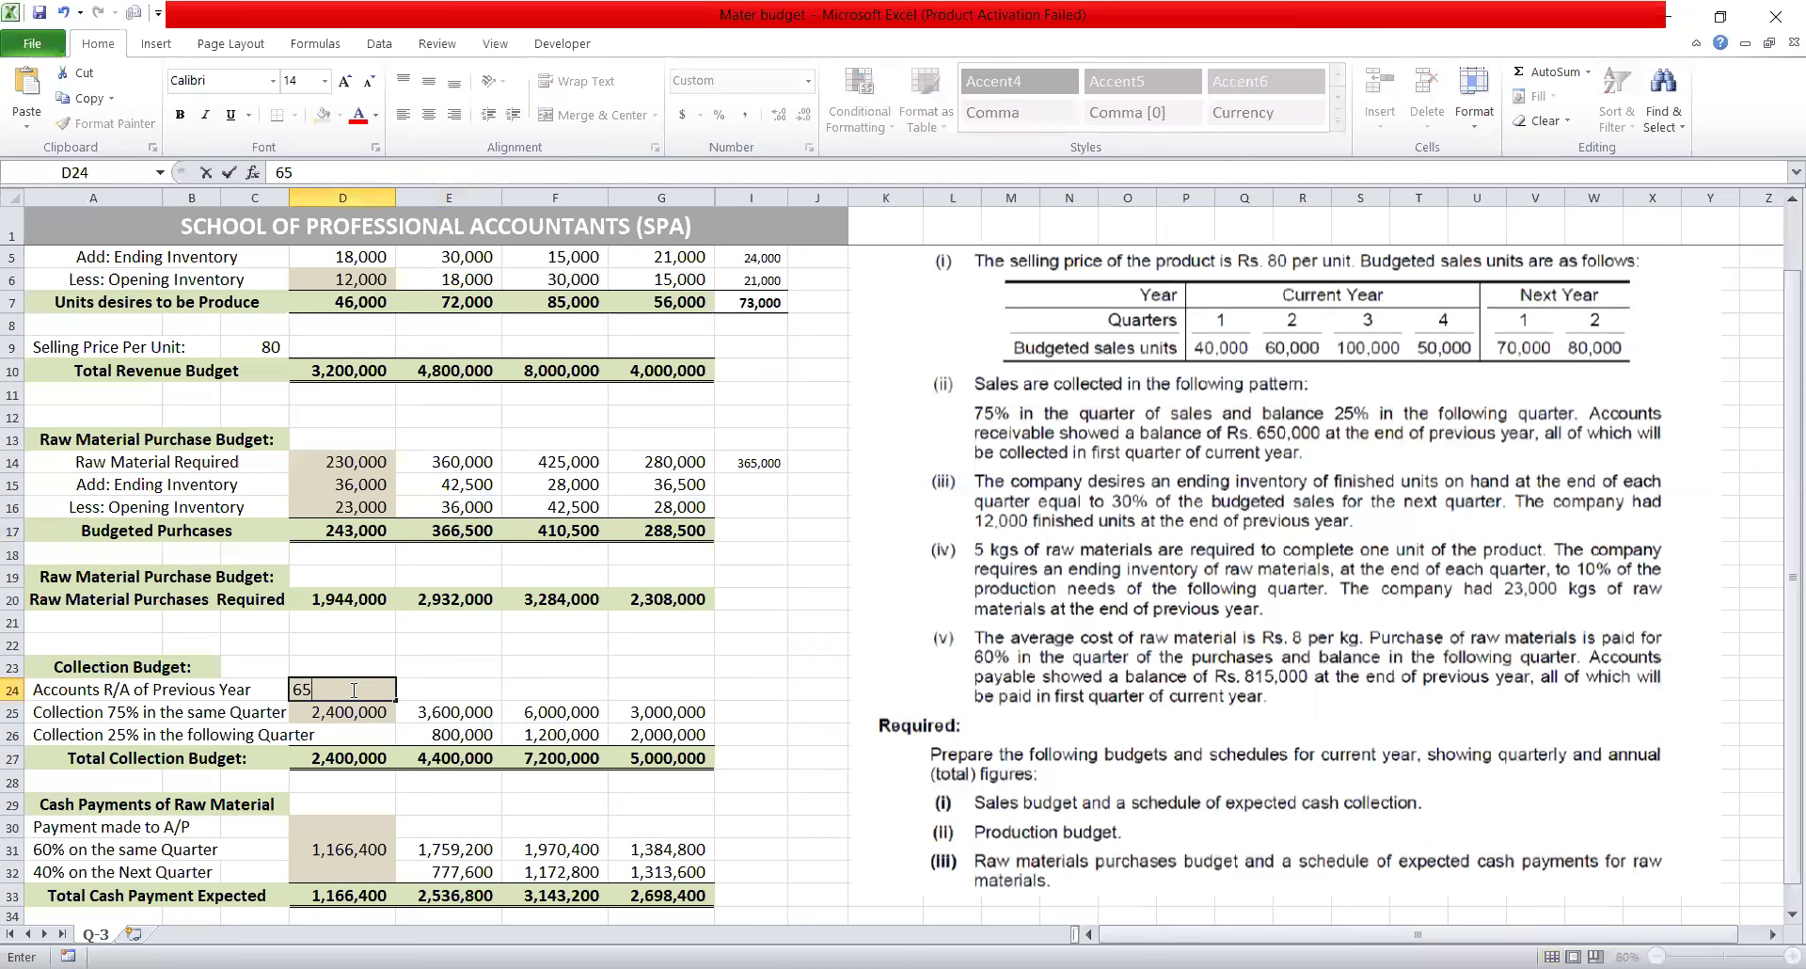
type("0,000000")
key("Return")
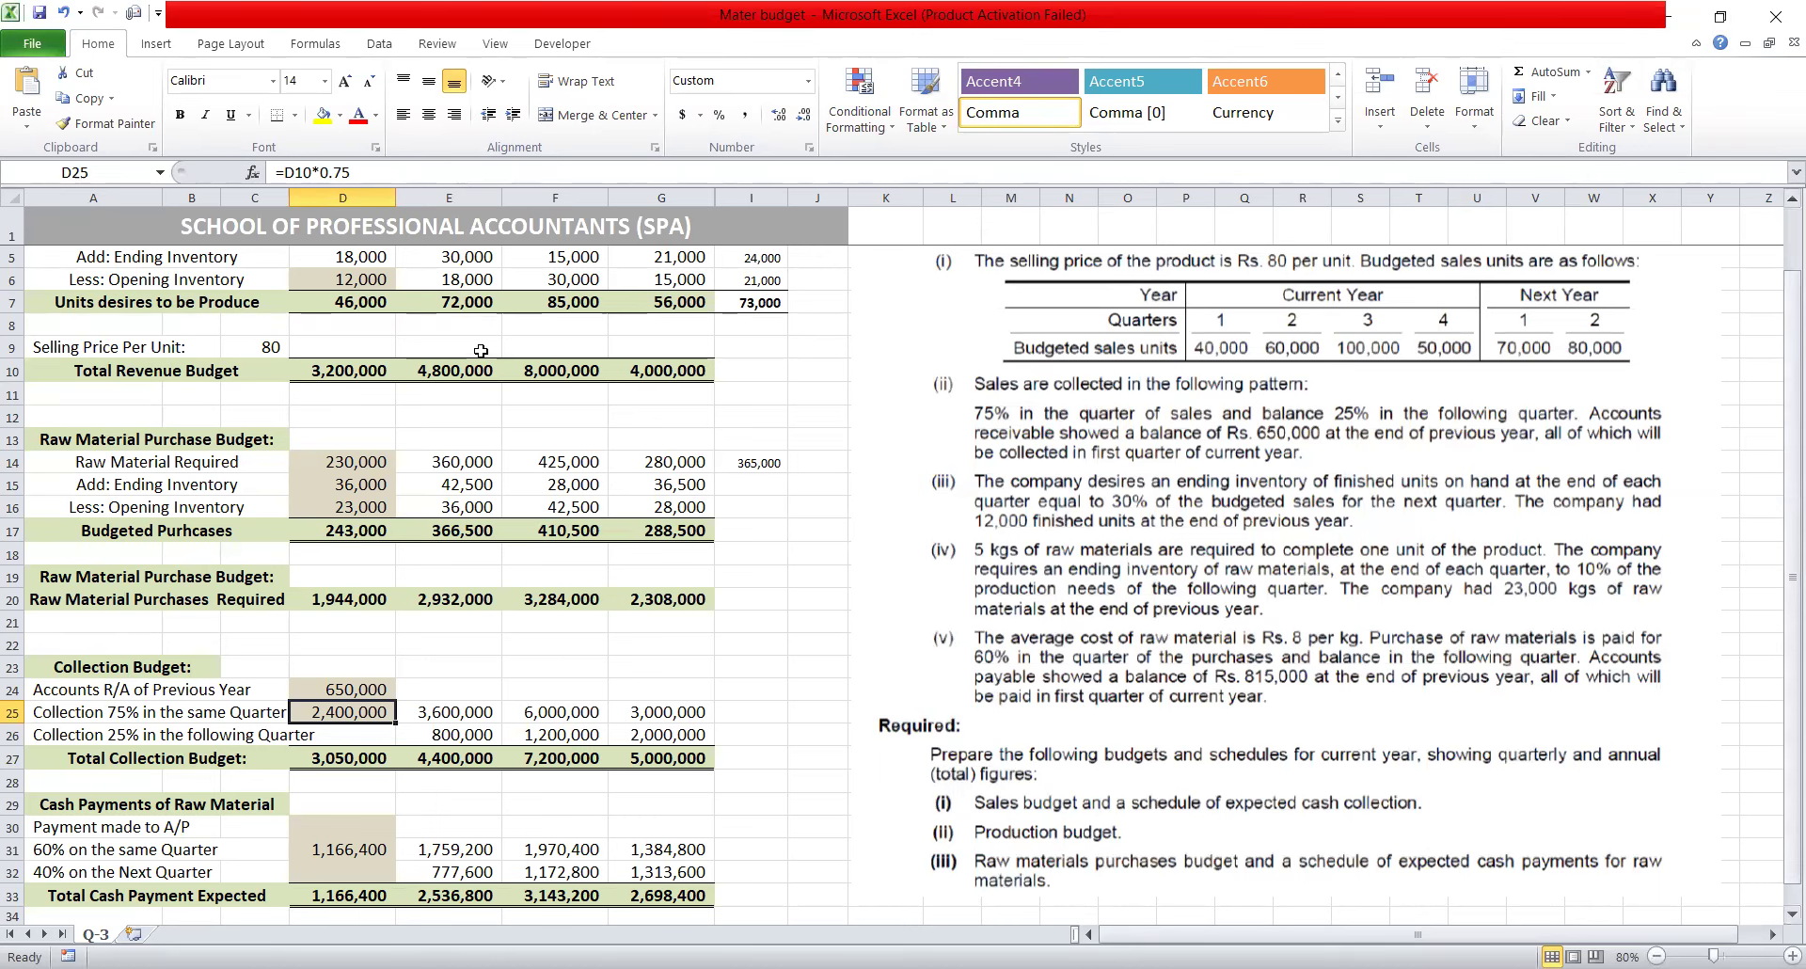
Review quarter 1's column from the quarter heading down through the production, revenue, purchase, collection and cash payment sections.
left_click(381, 308)
key("Up")
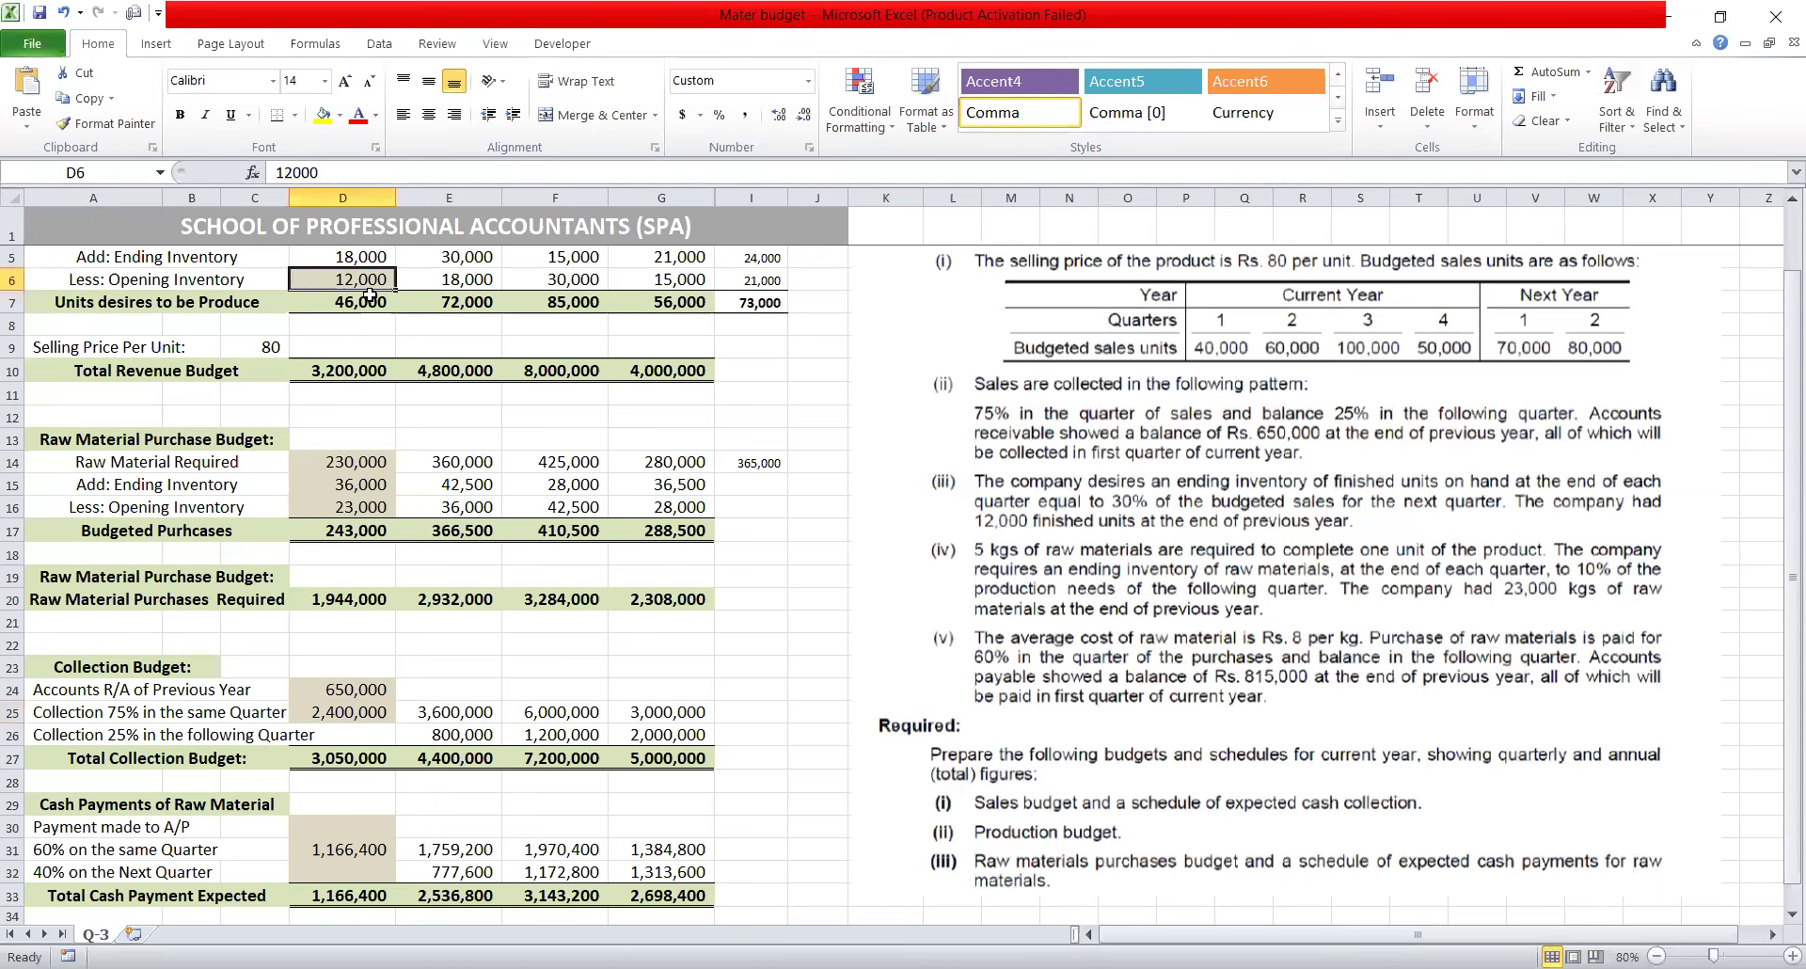
key("Up")
key("Up")
key("Up")
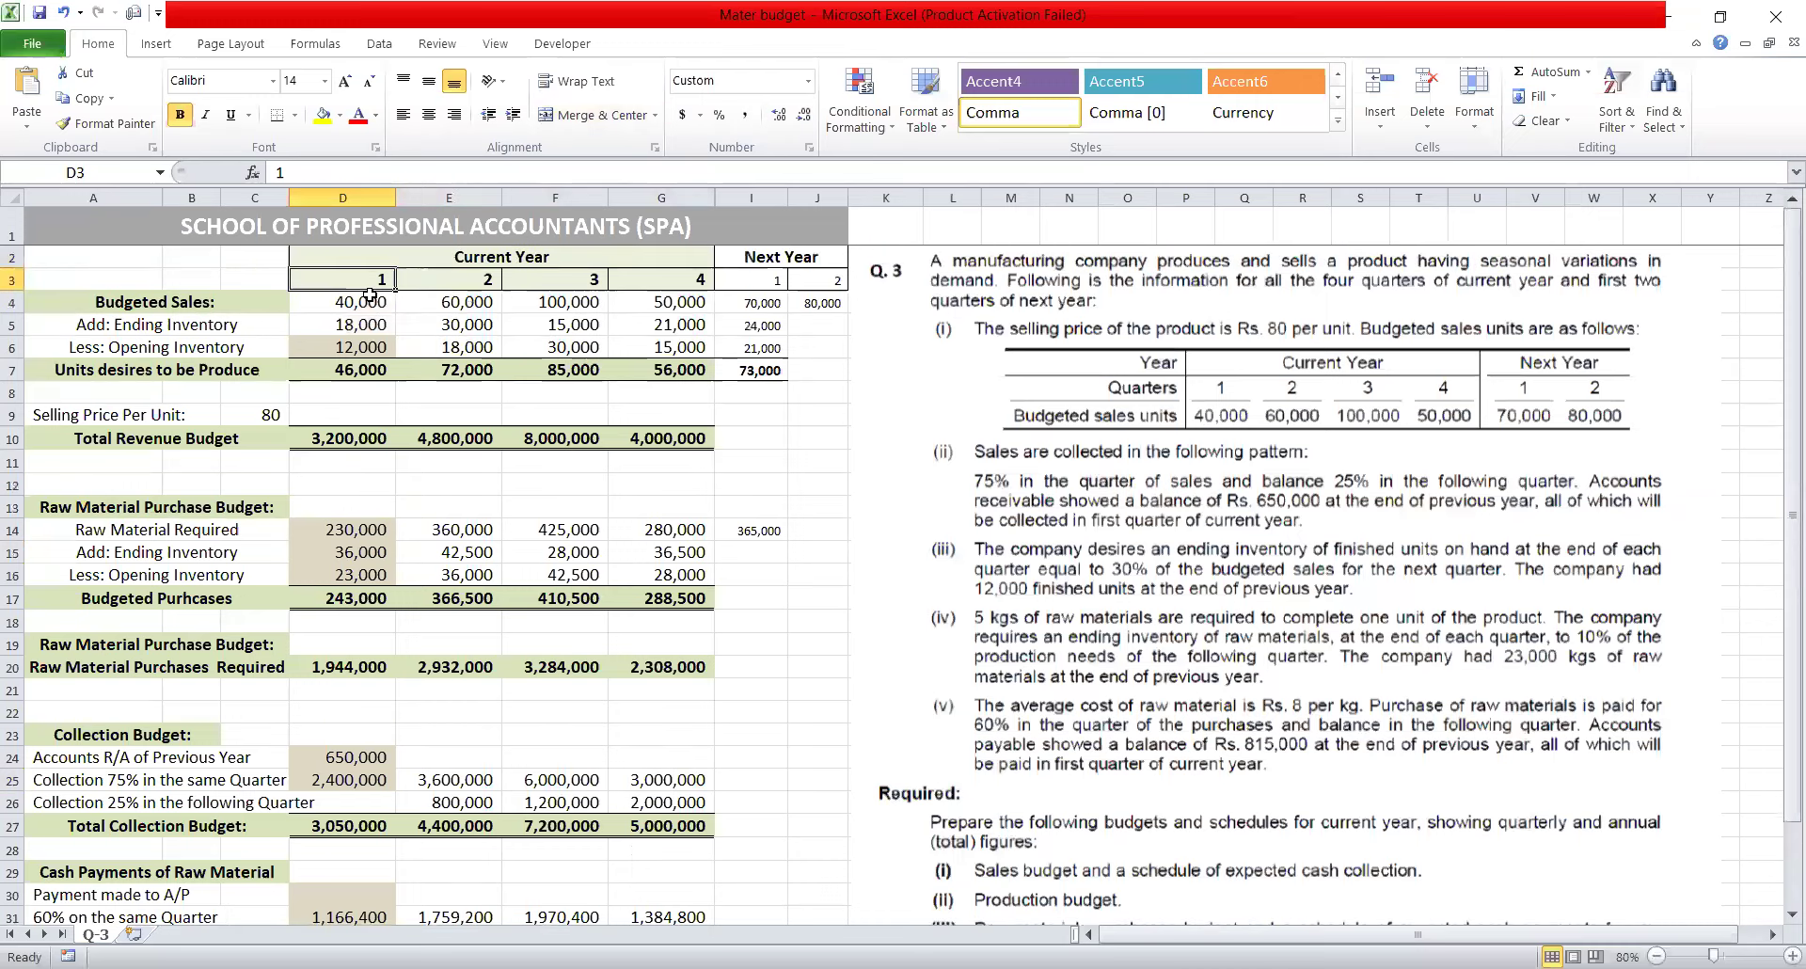
key("Down")
key("Down")
key("Down")
key("Down")
key("Down")
key("Down")
key("Down")
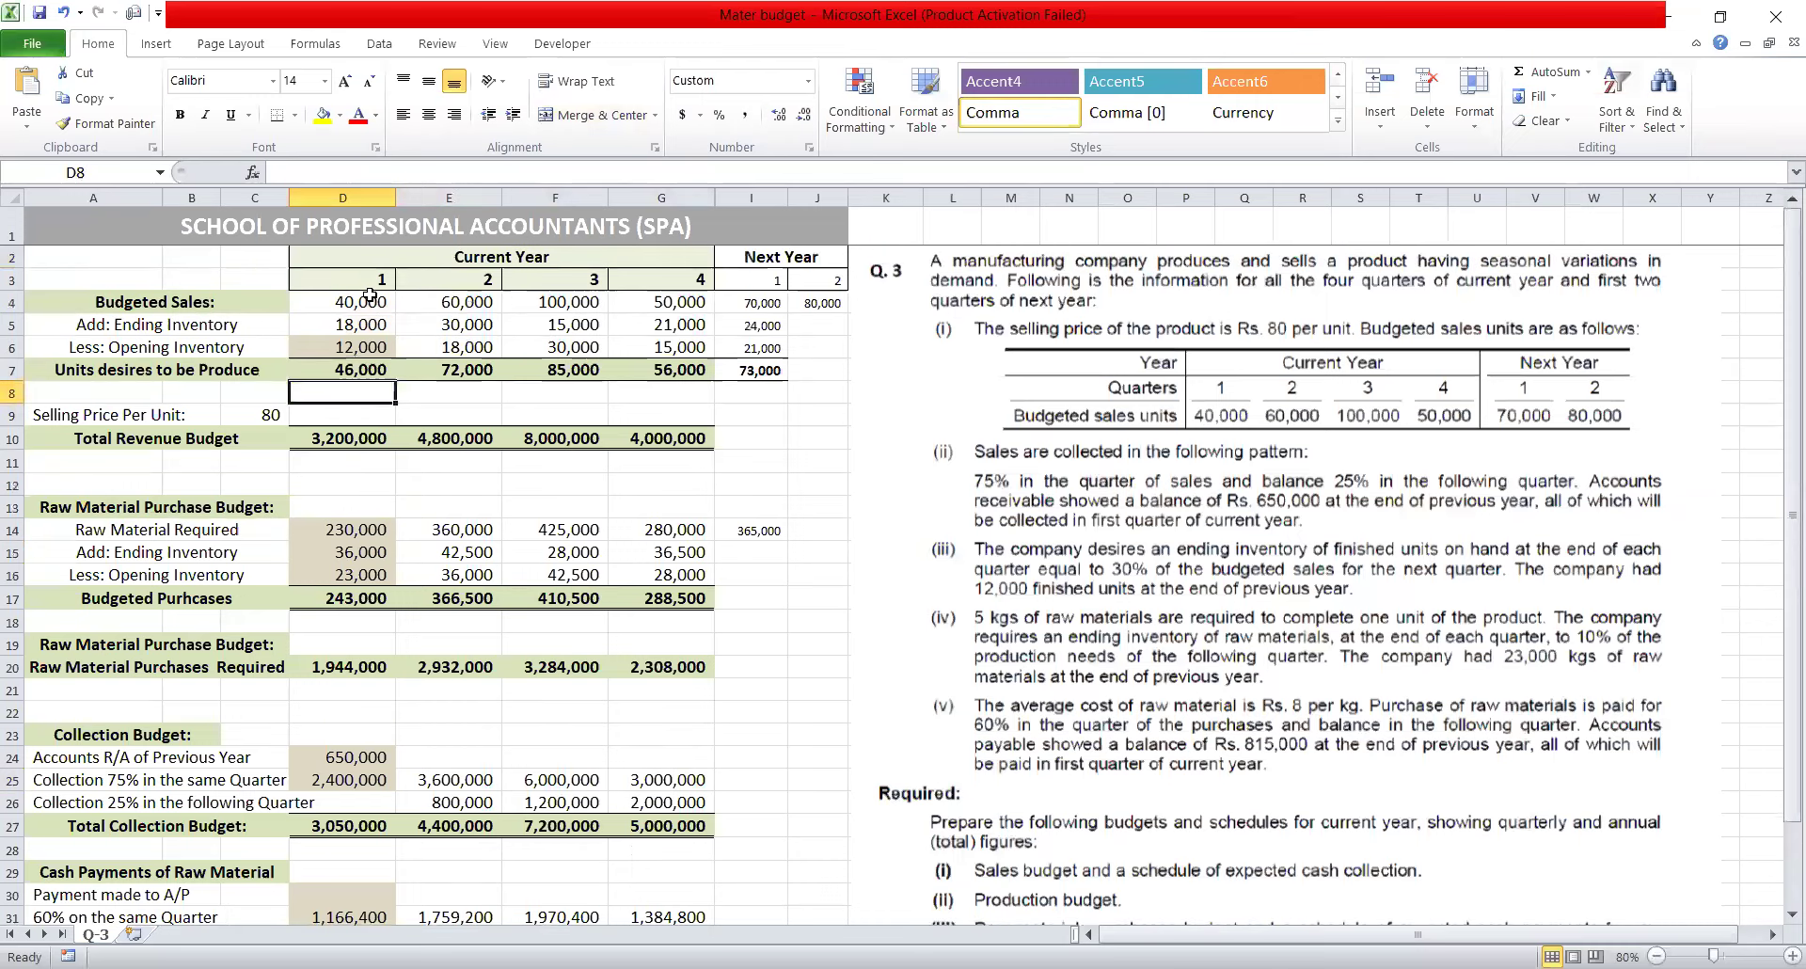
key("Down")
key("Down")
key("Down")
key("Down")
key("Down")
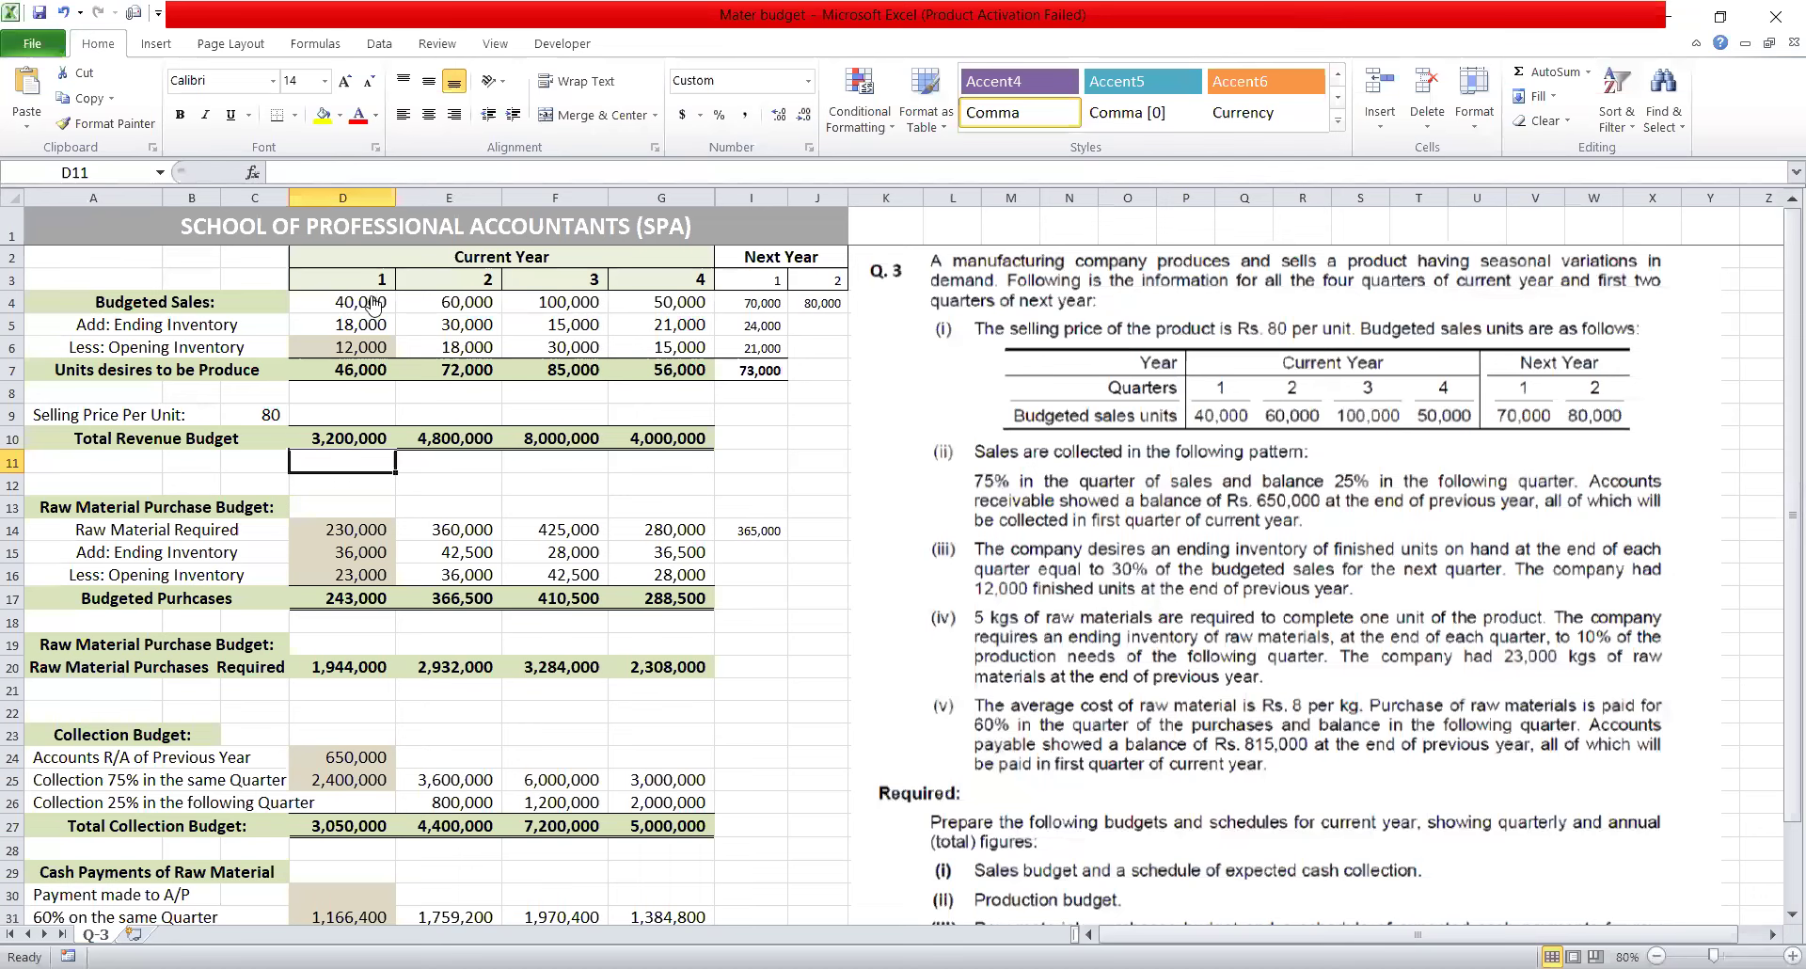
key("Down")
key("Down")
key("Down")
key("Down")
key("Down")
key("Down")
key("Down")
key("Down")
key("Down")
key("Down")
key("Down")
key("Down")
key("Down")
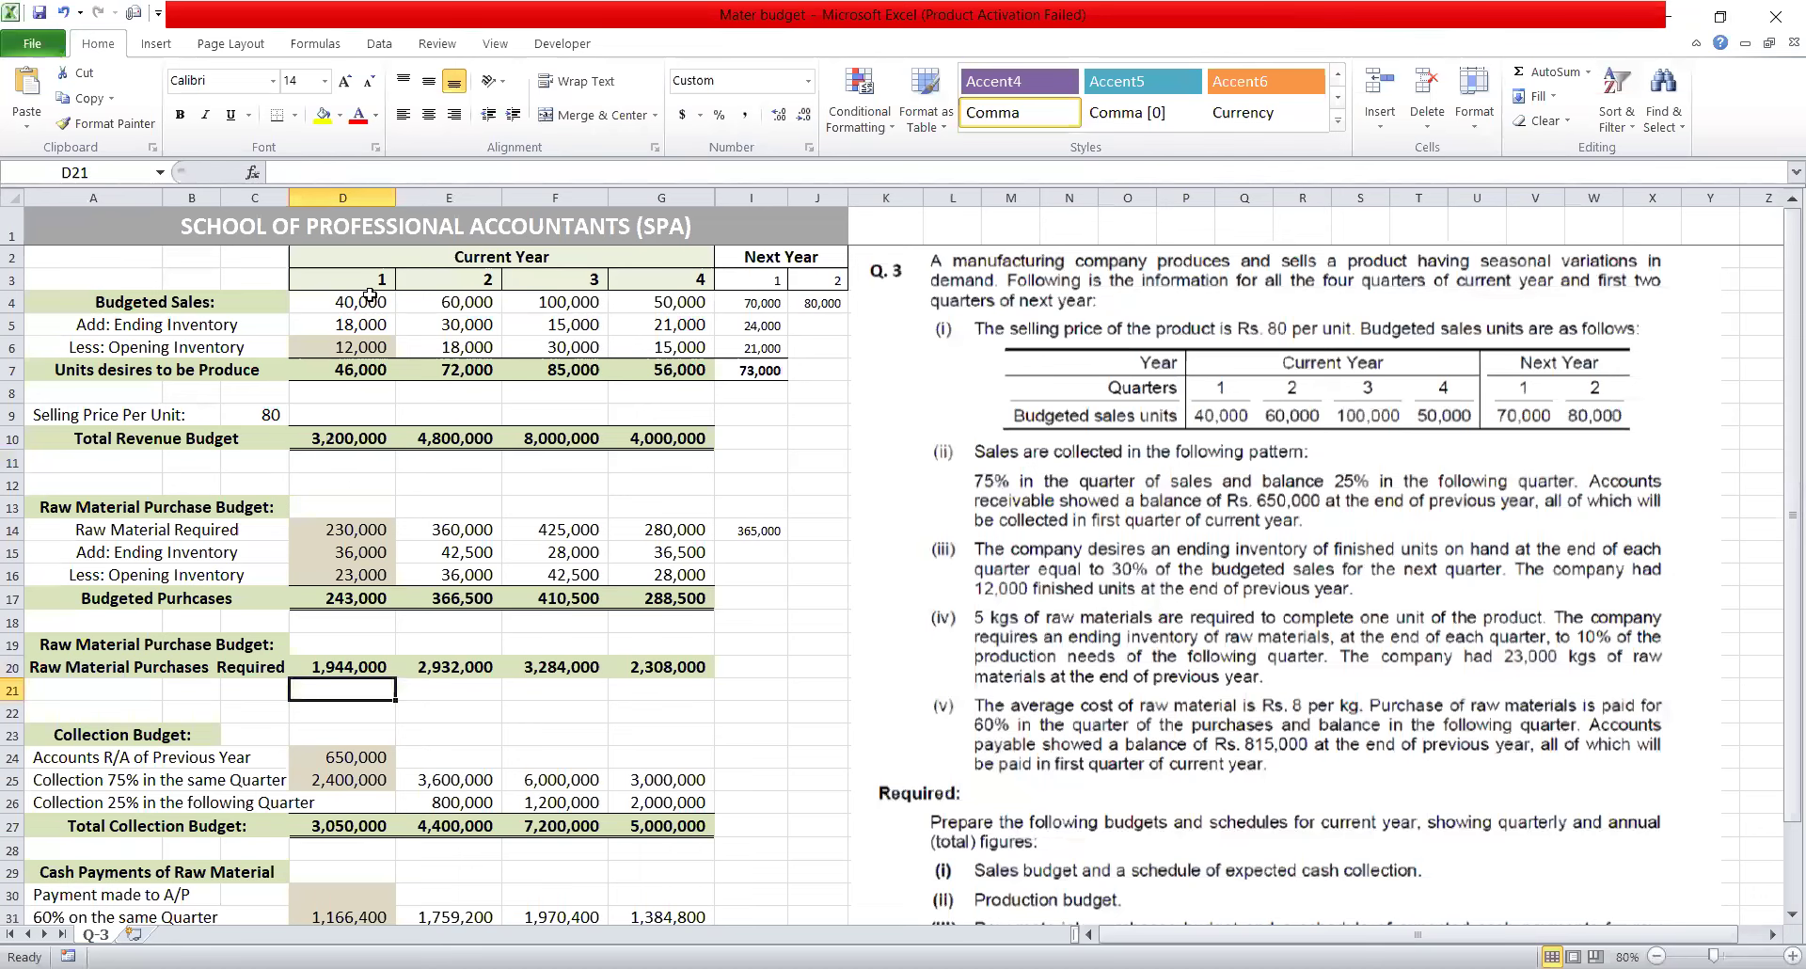
key("Down")
key("Down")
key("Down")
key("Down")
key("Down")
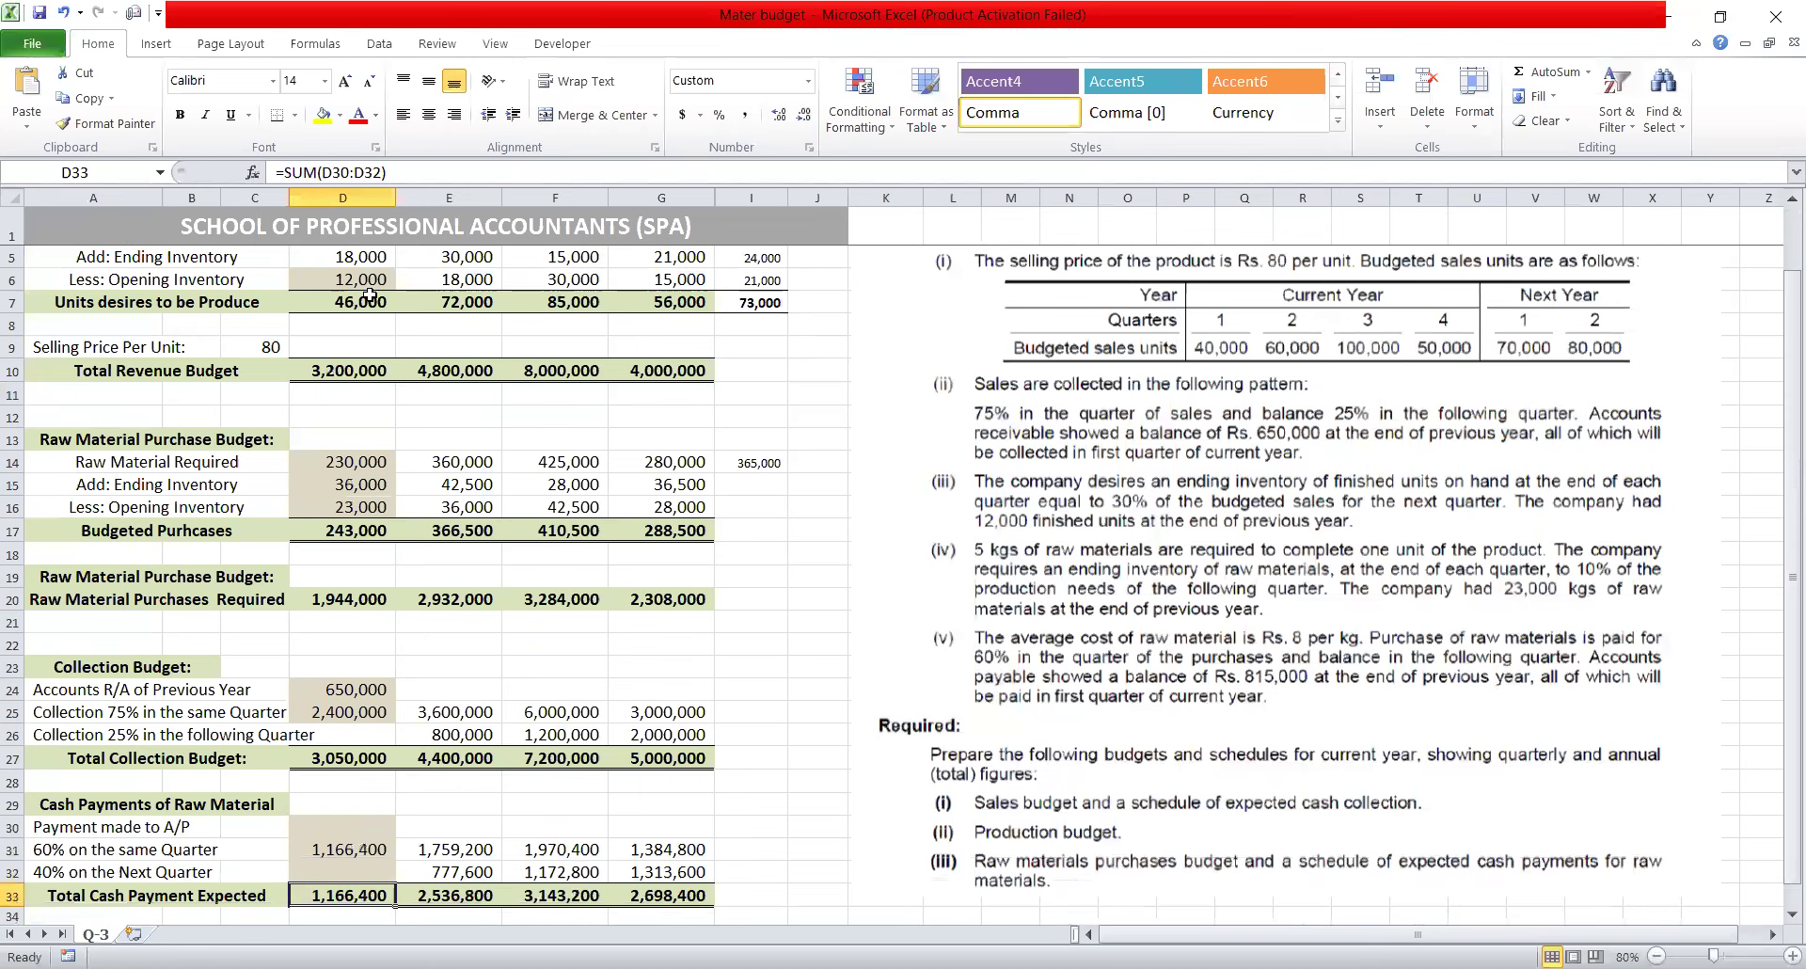
key("Up")
key("Up")
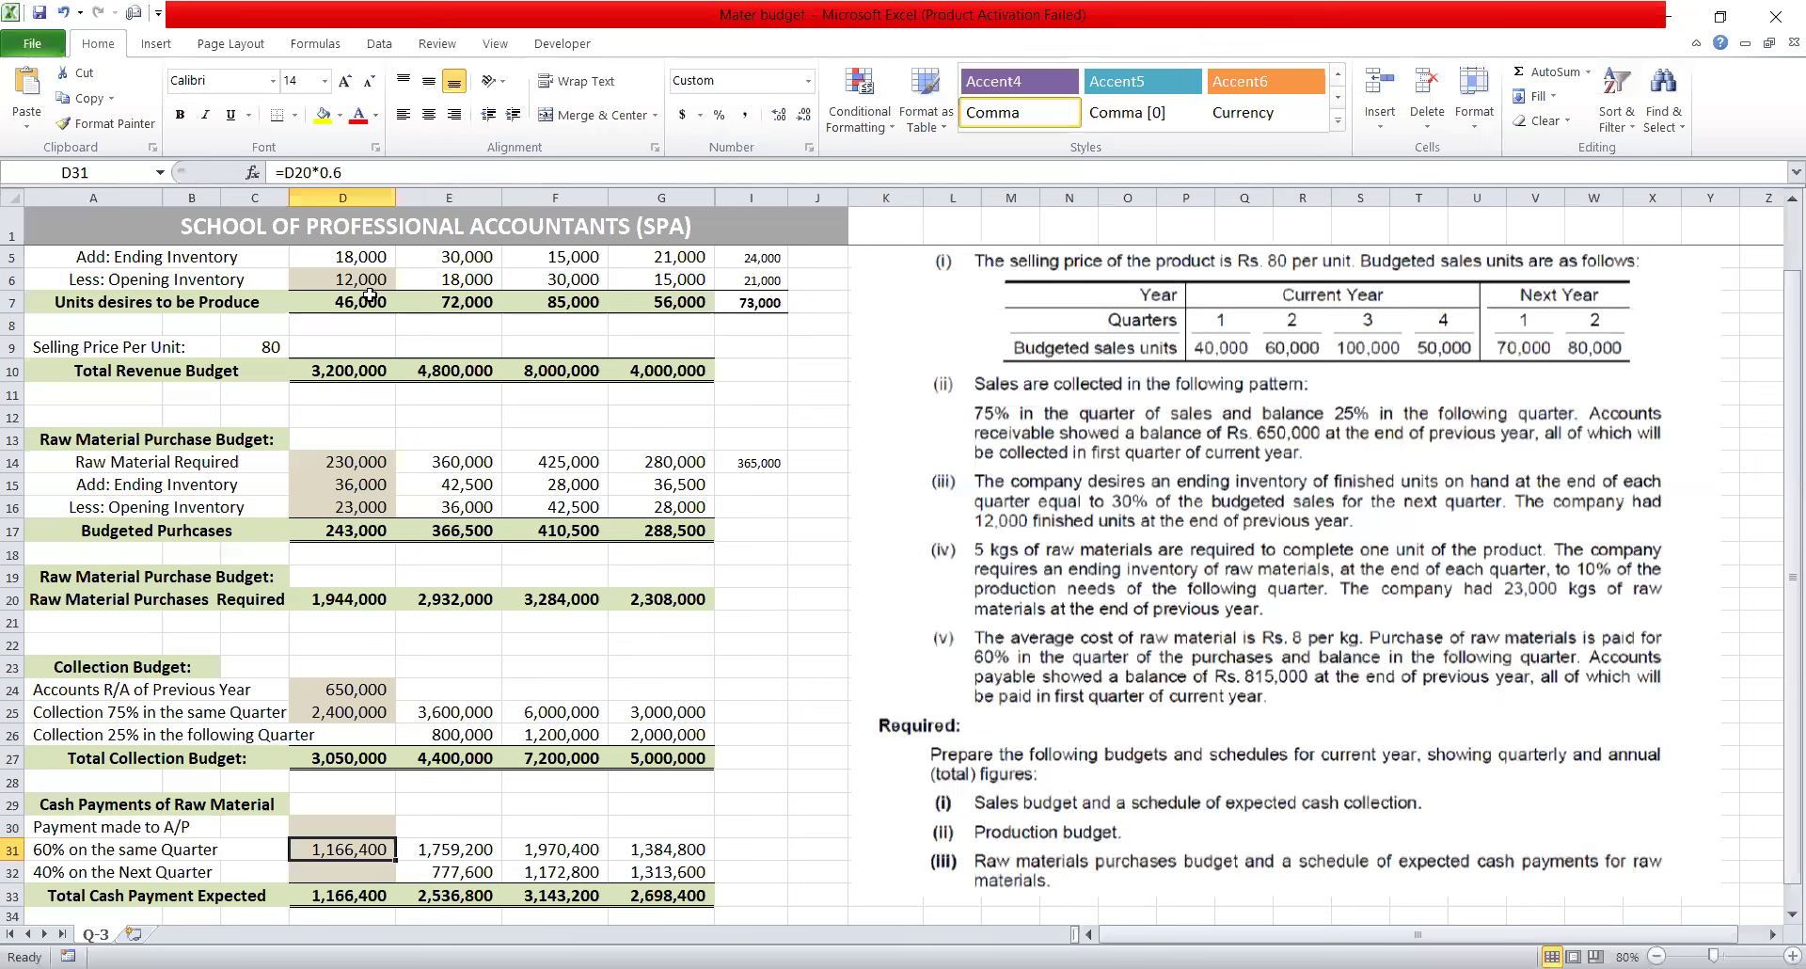
key("Up")
key("Up")
key("Up")
key("Up")
key("Up")
key("Up")
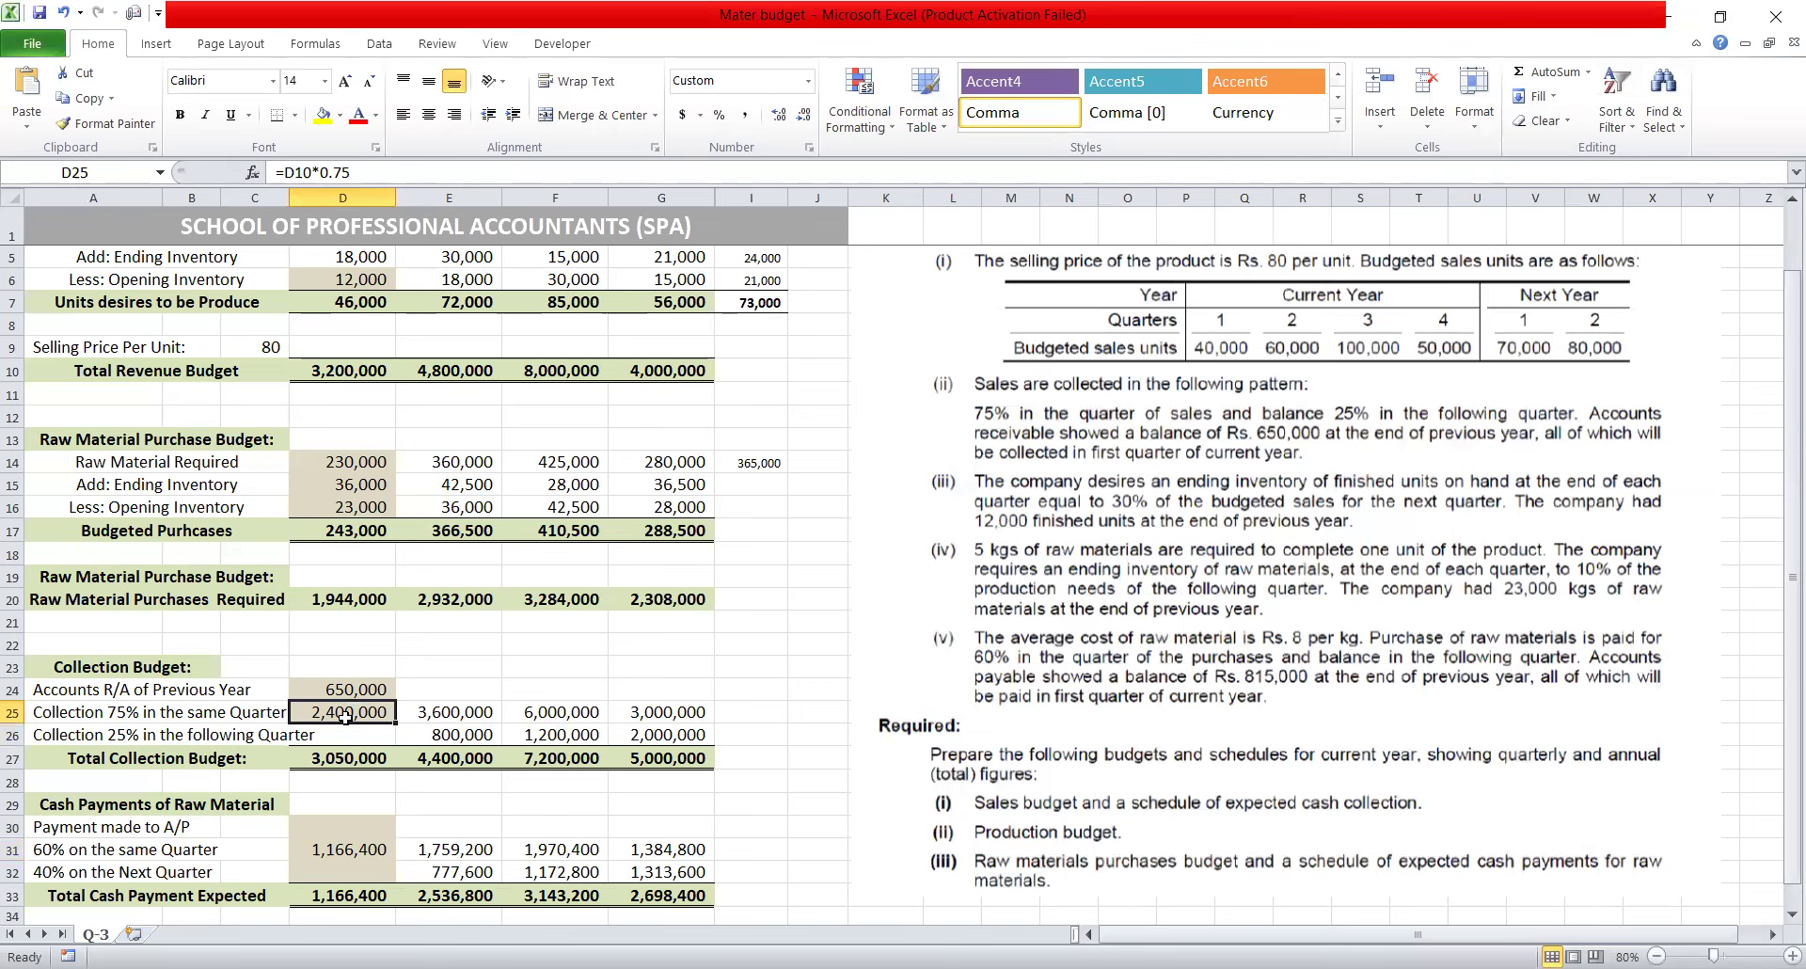
key("Home")
key("Delete")
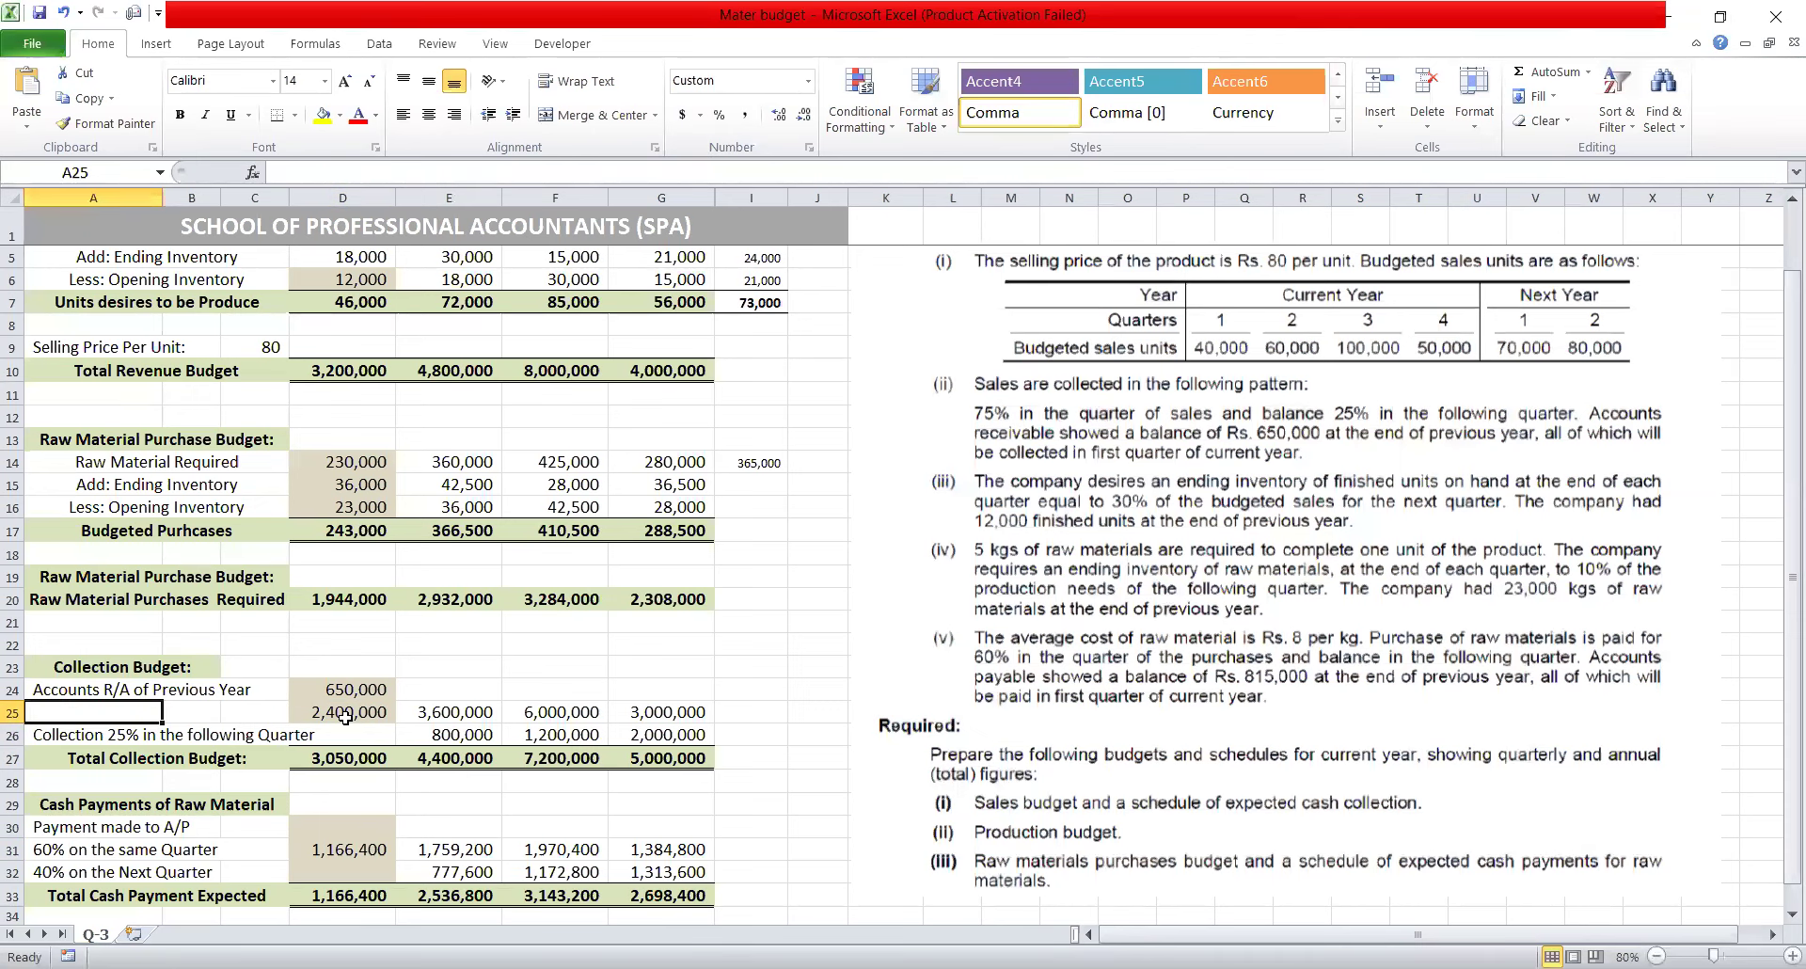
key("ctrl+z")
Clear quarter 1's same-quarter collection in D25 and recalculate it as 75% of the quarter's revenue with =D10*.75.
left_click(345, 717)
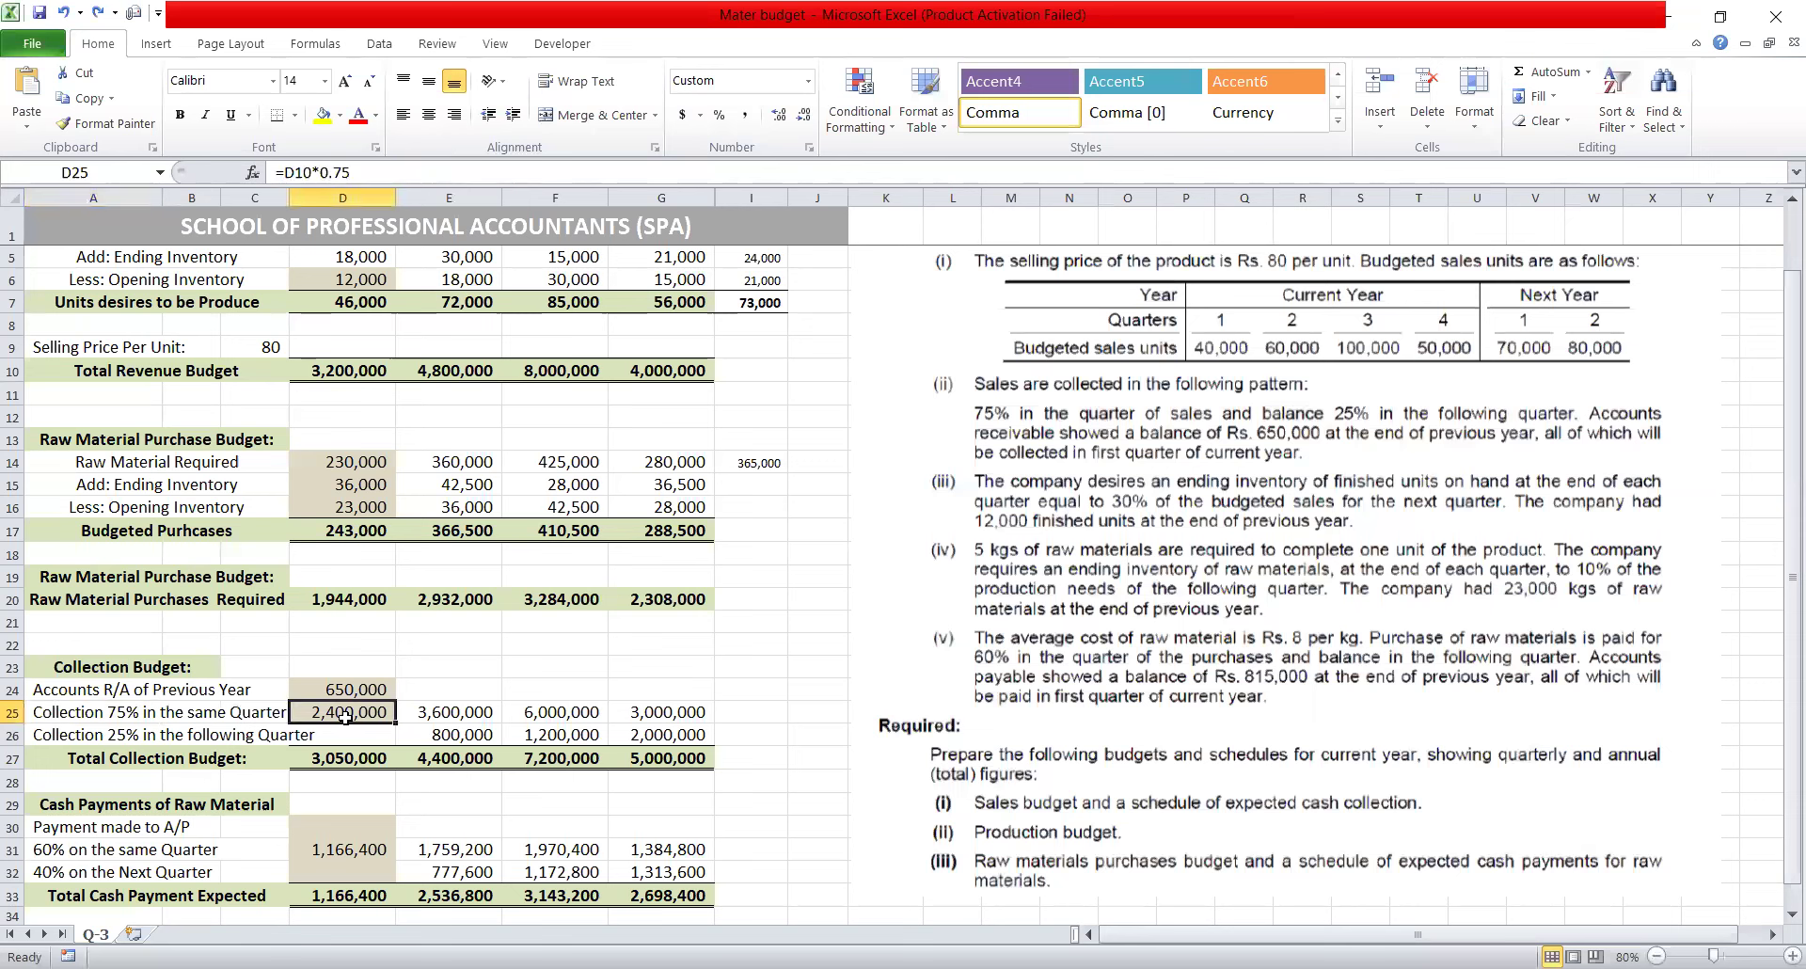
key("Delete")
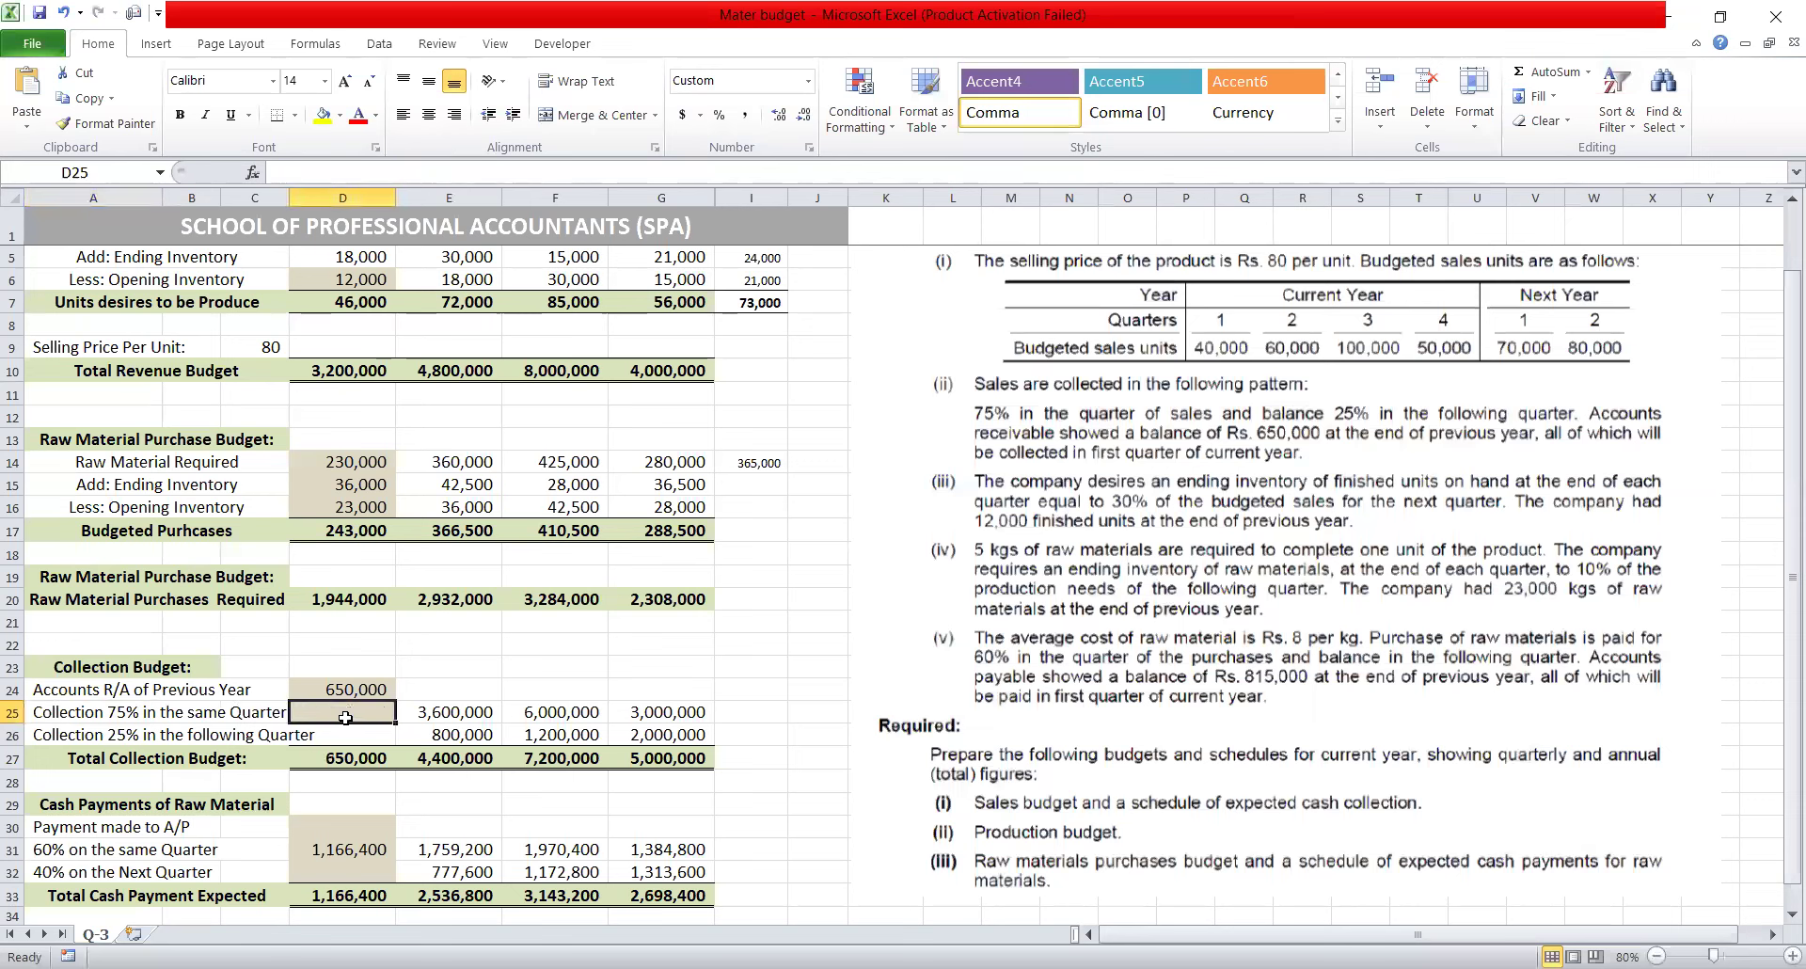
type("=")
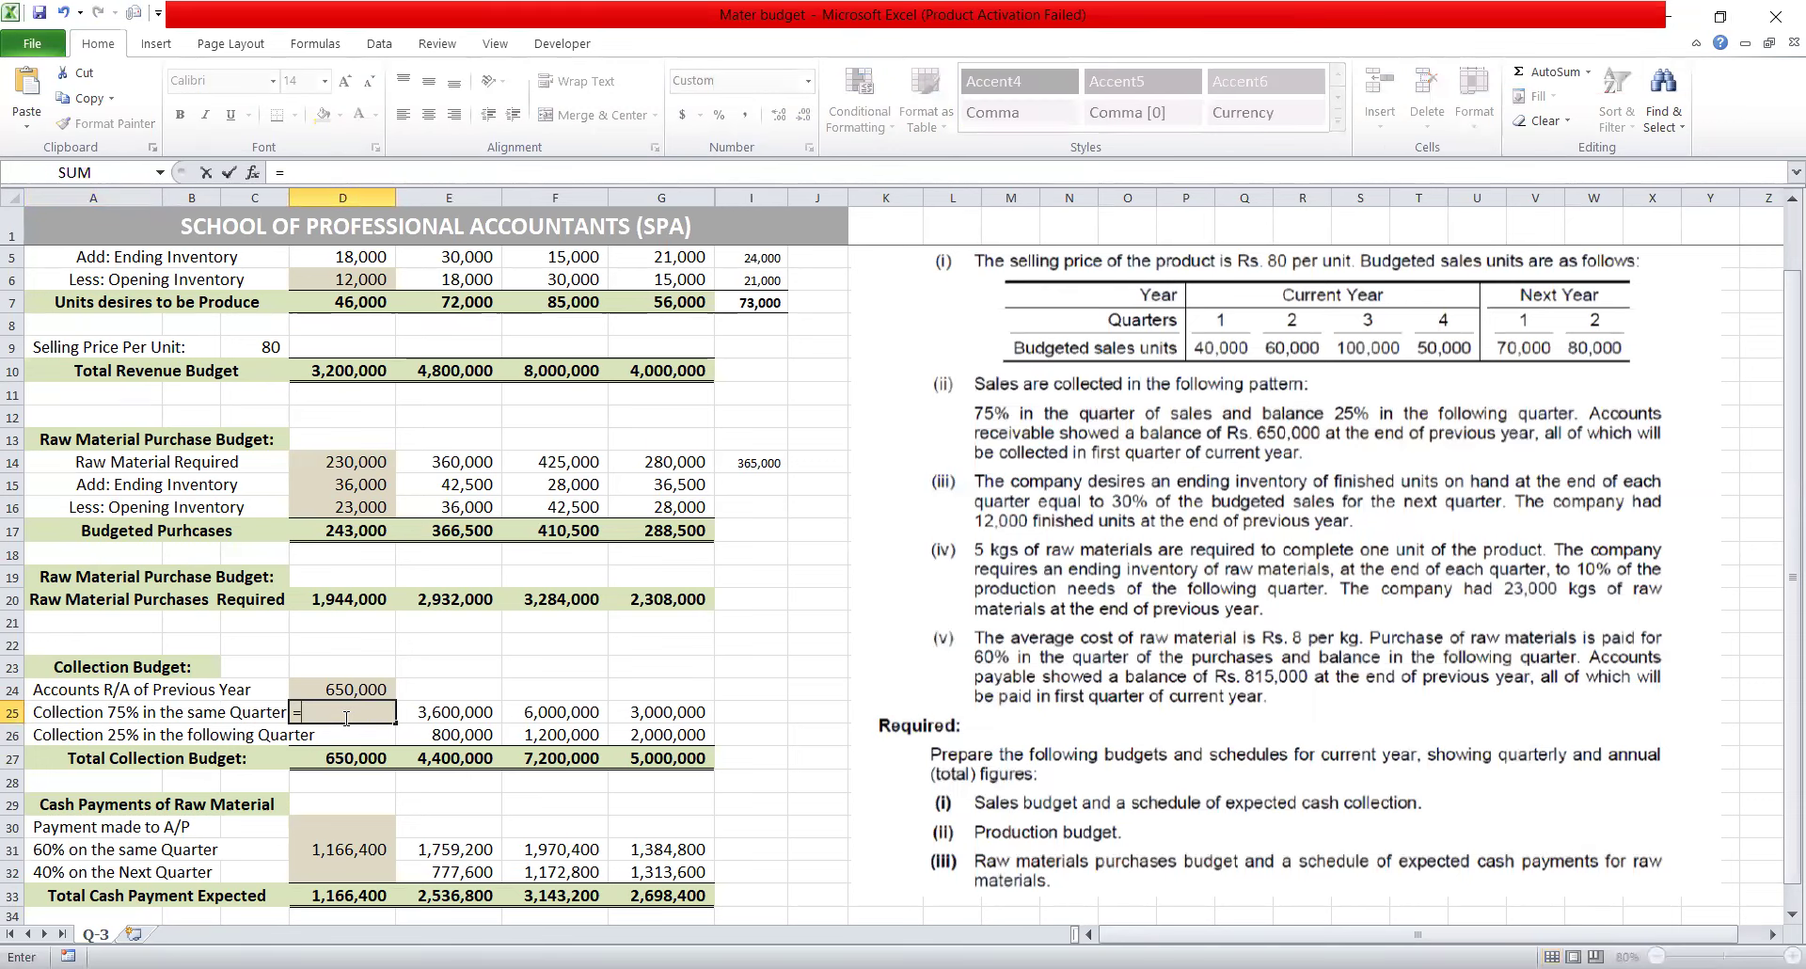
left_click(354, 371)
type("*.75")
key("Return")
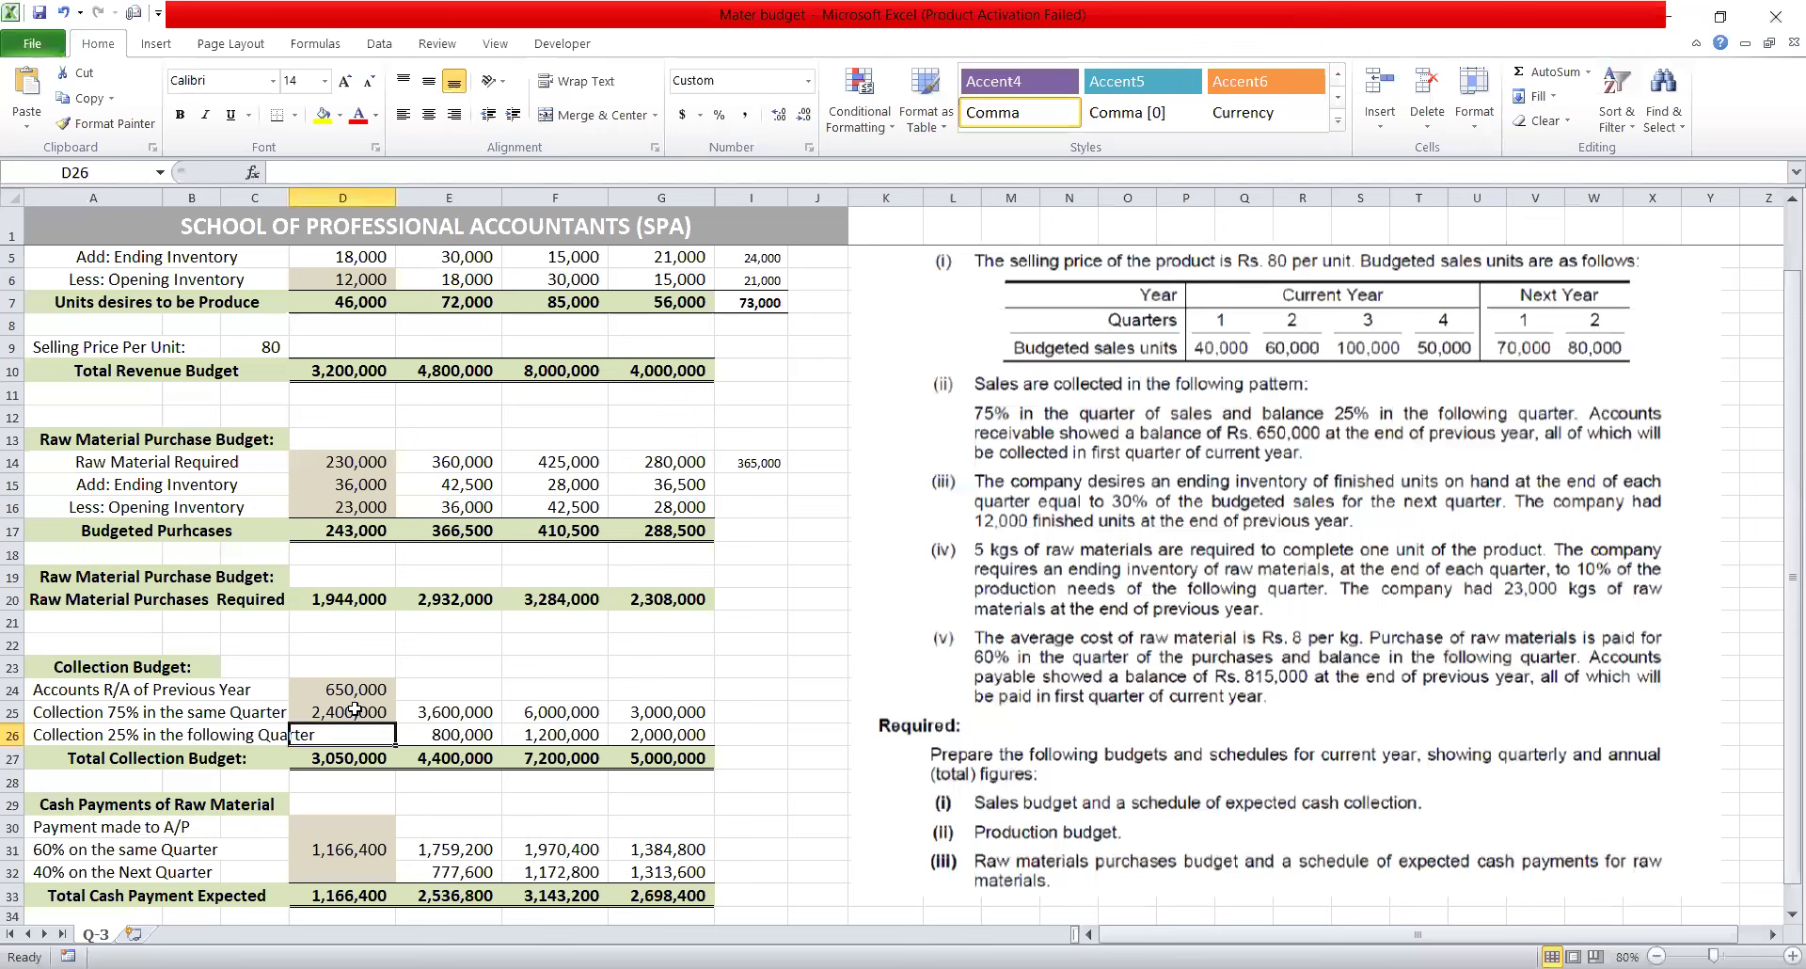
Examine how quarter 2's 25% collection formula in E26 relates to quarter 1's revenue, receivables and same-quarter collection.
left_click(459, 740)
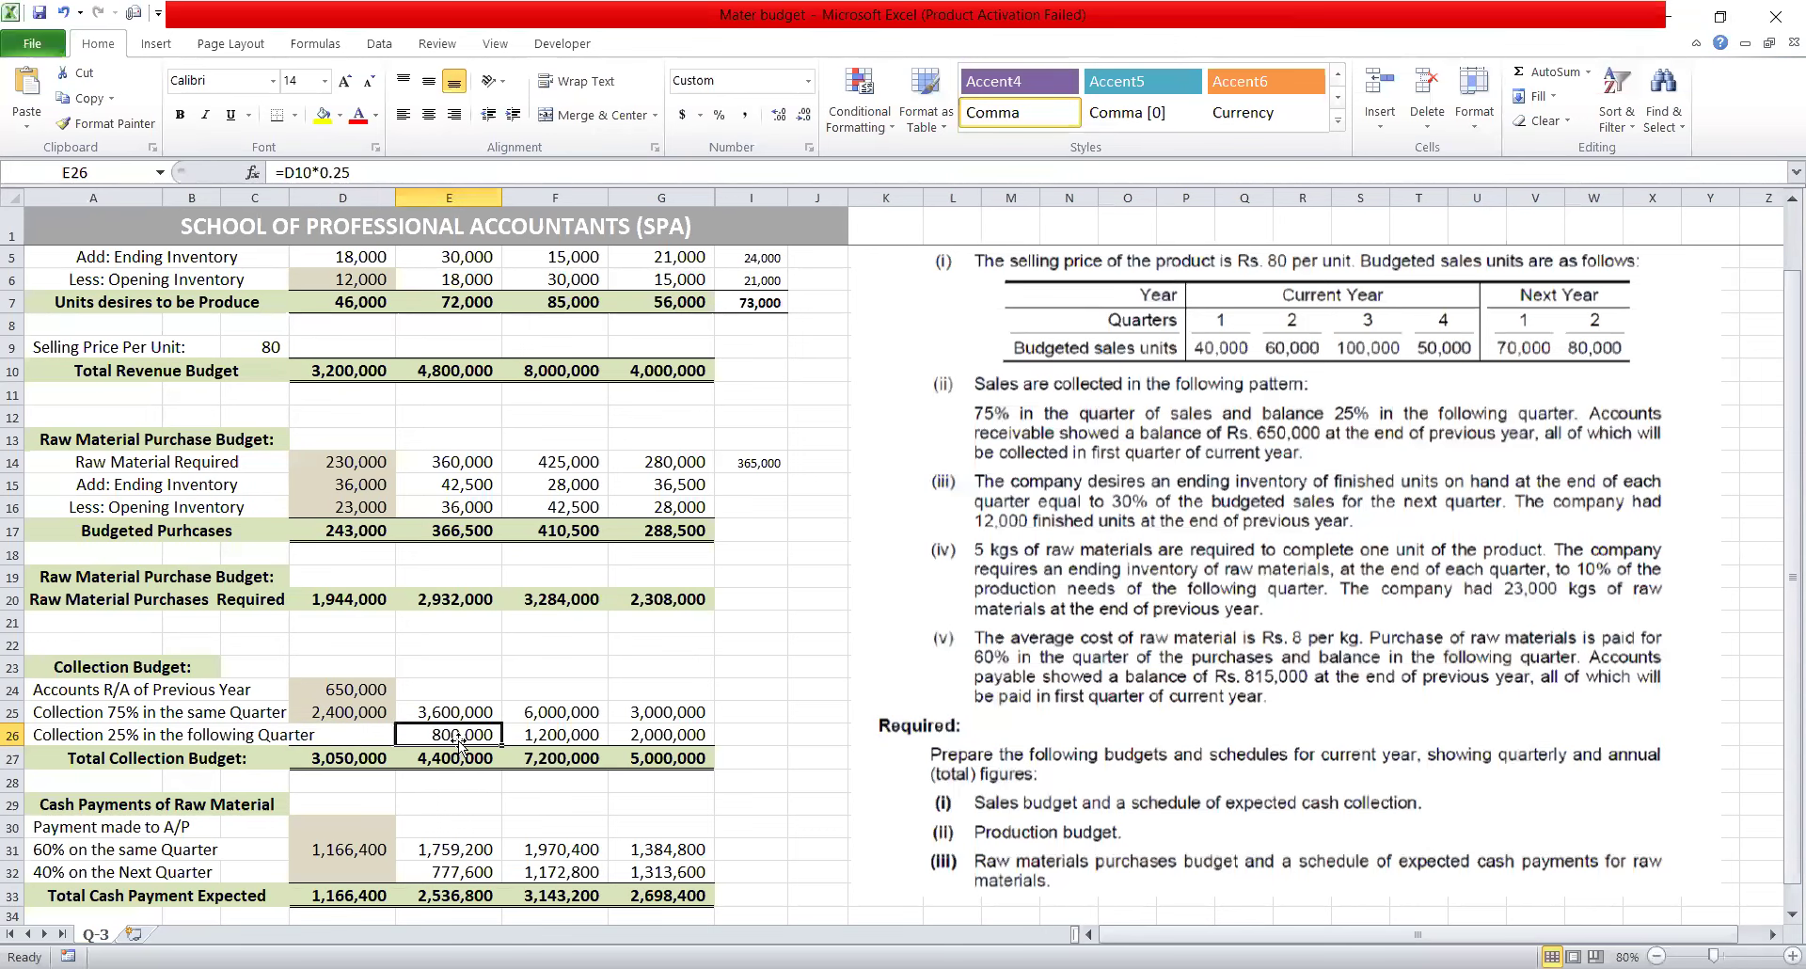
left_click(388, 715)
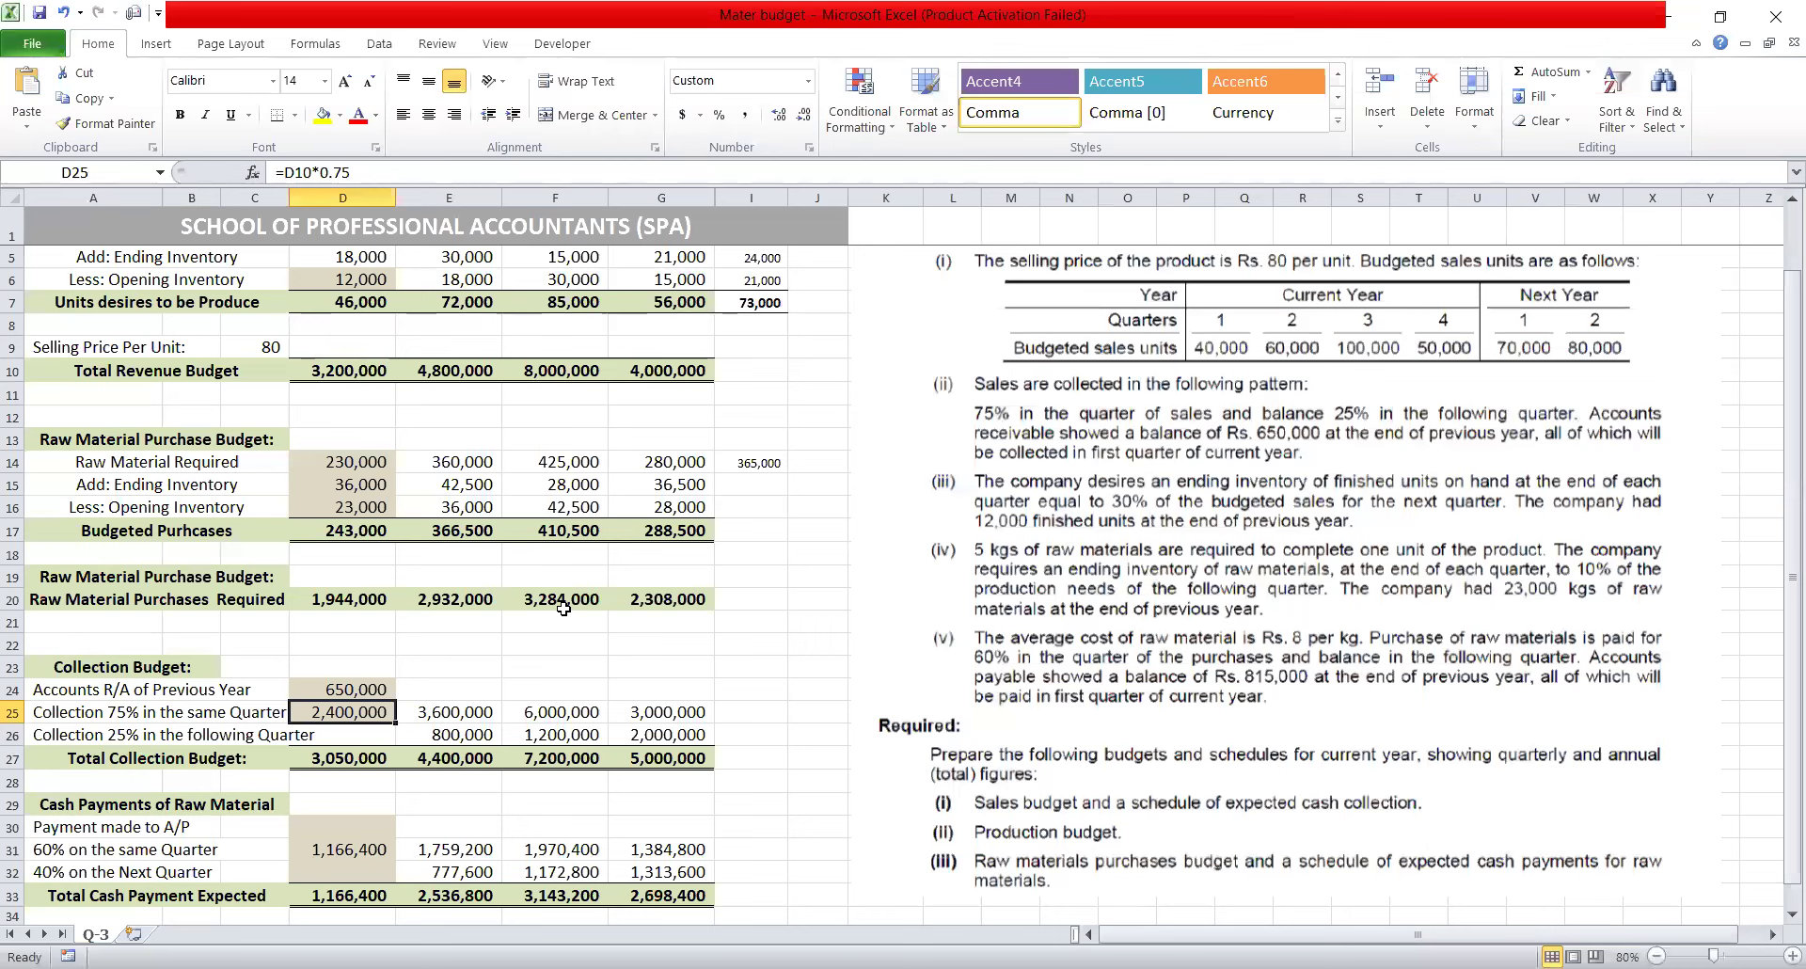
left_click(453, 735)
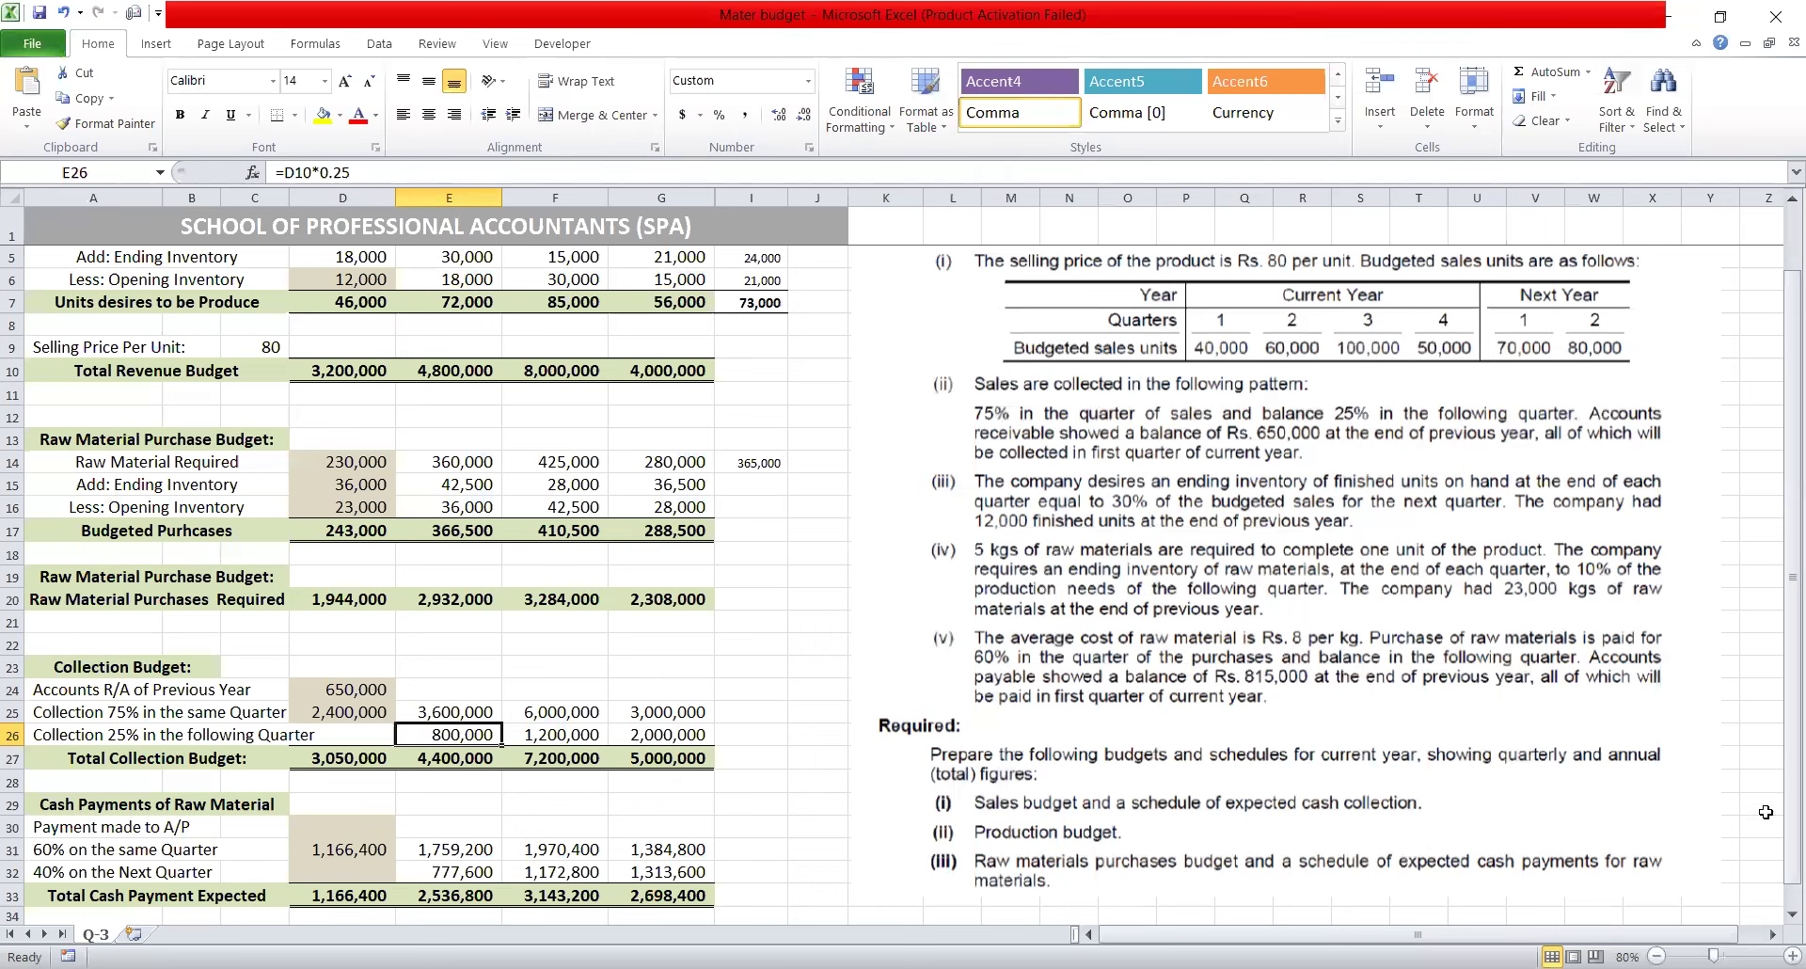
left_click_drag(1790, 851, 1773, 879)
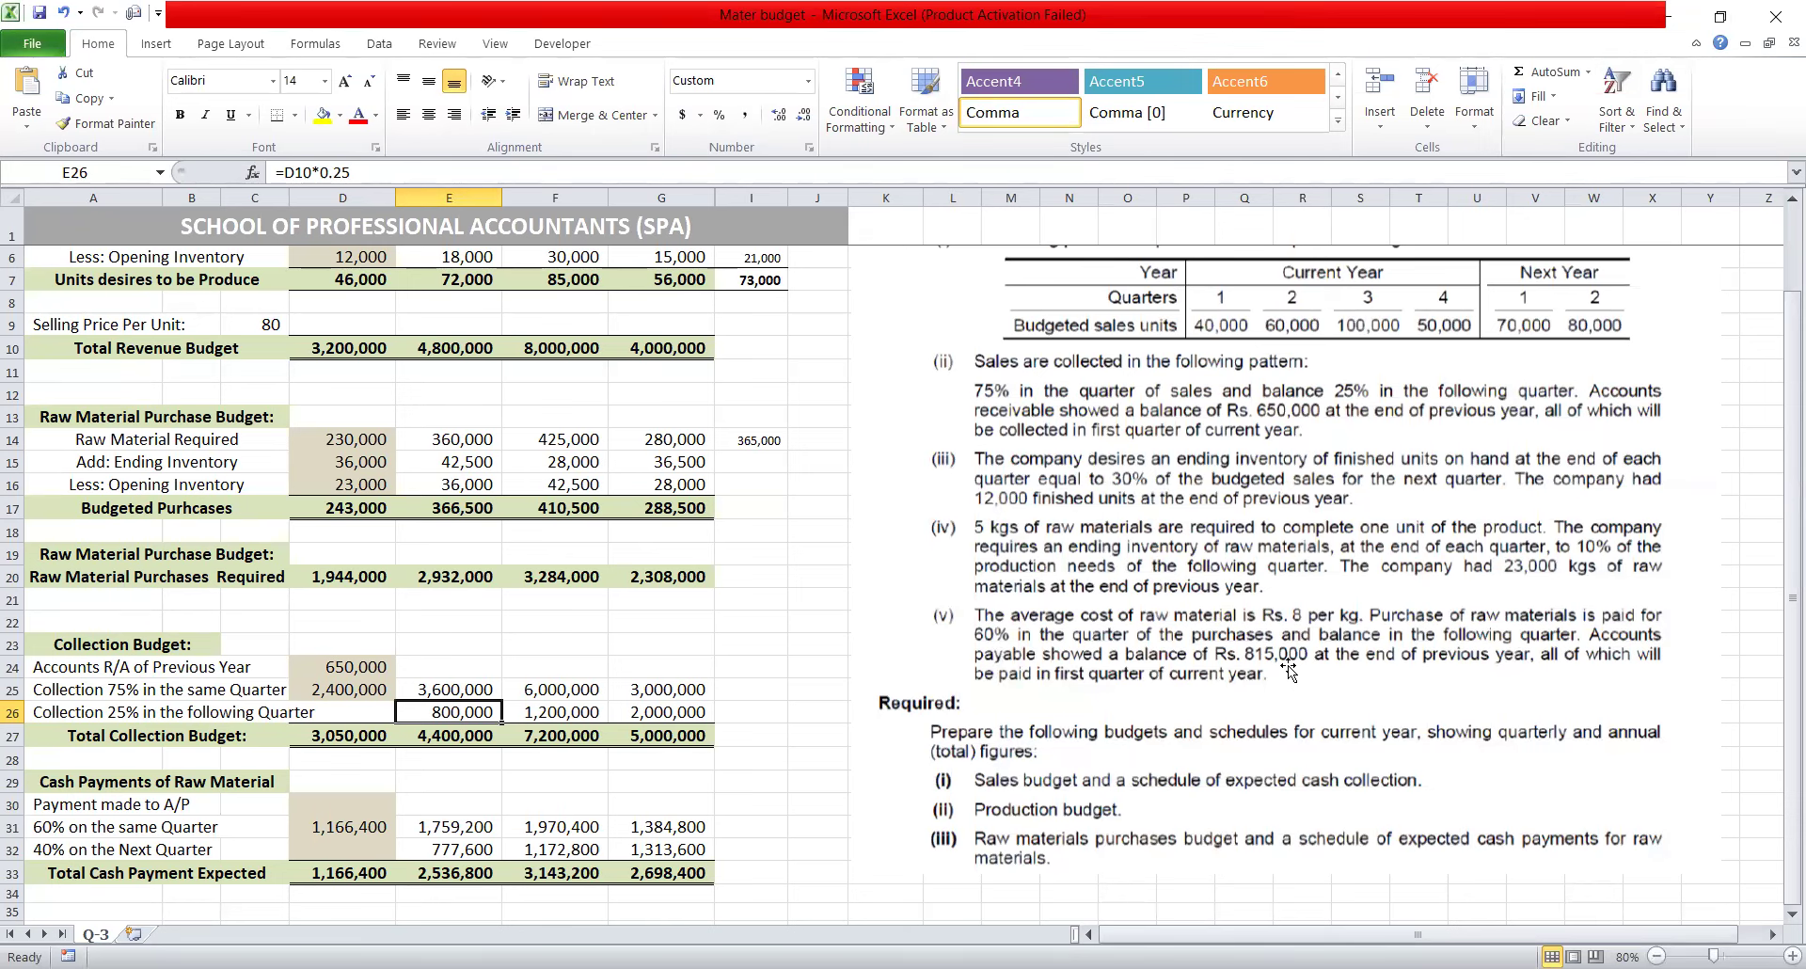
left_click(330, 670)
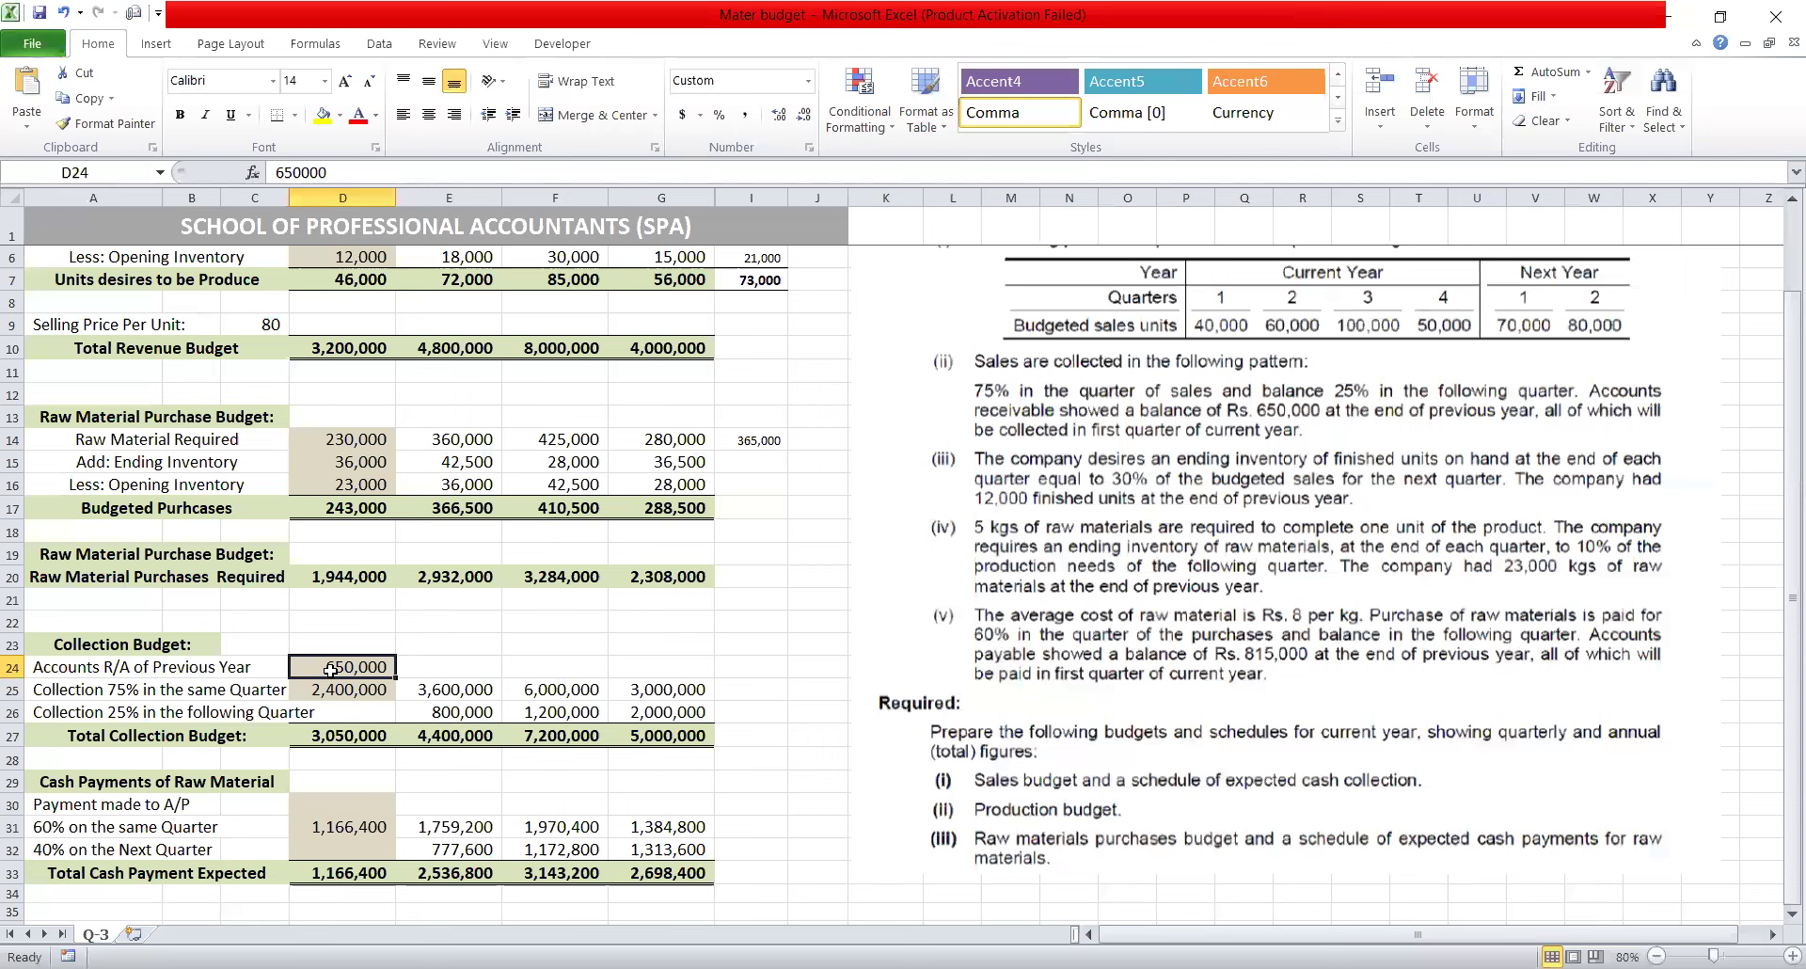
left_click(334, 689)
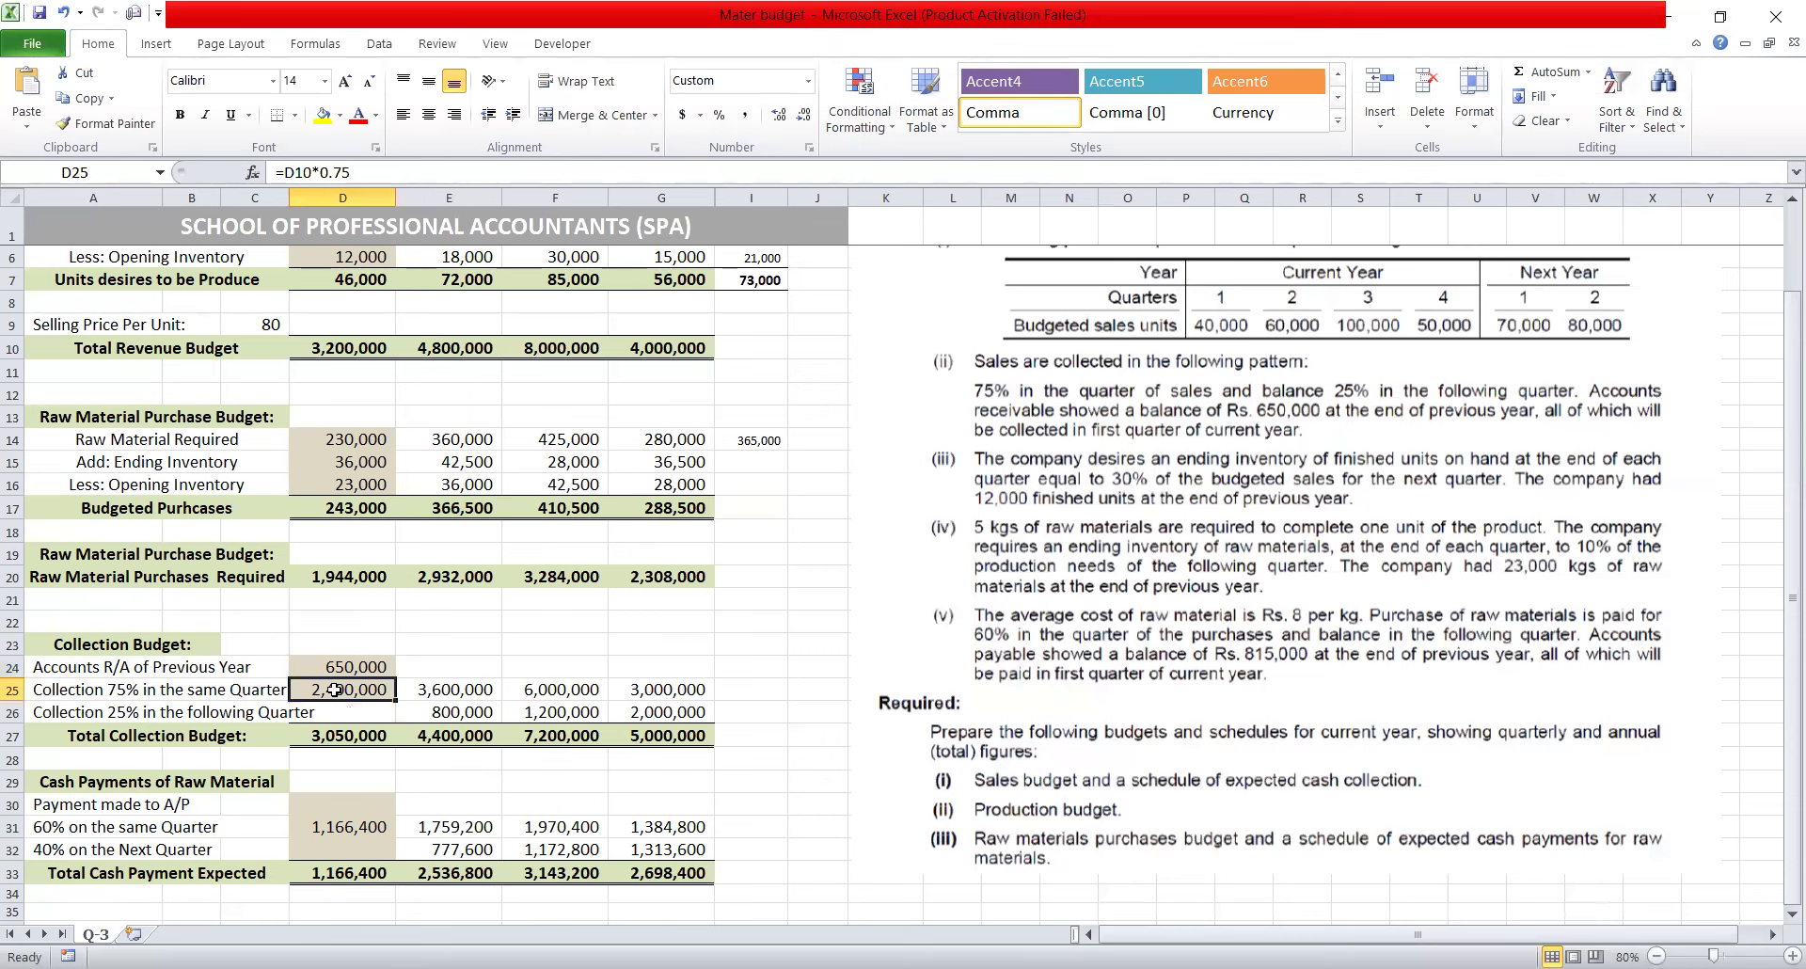
left_click(491, 717)
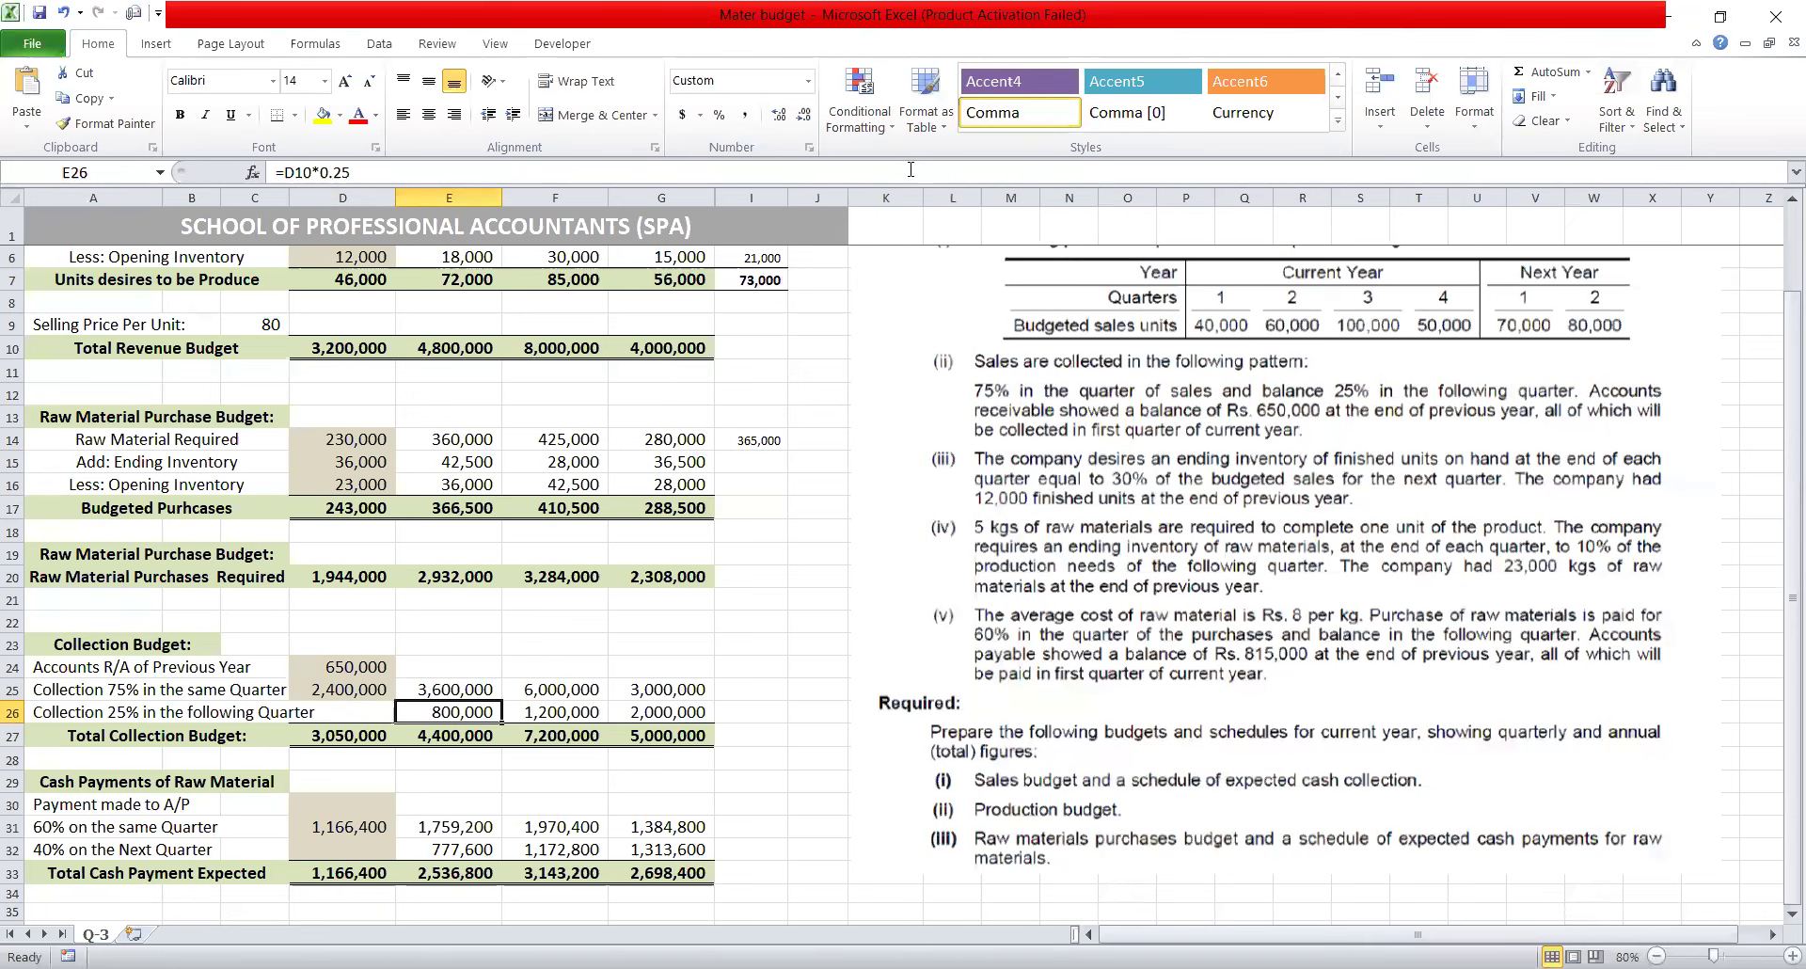
left_click(1176, 363)
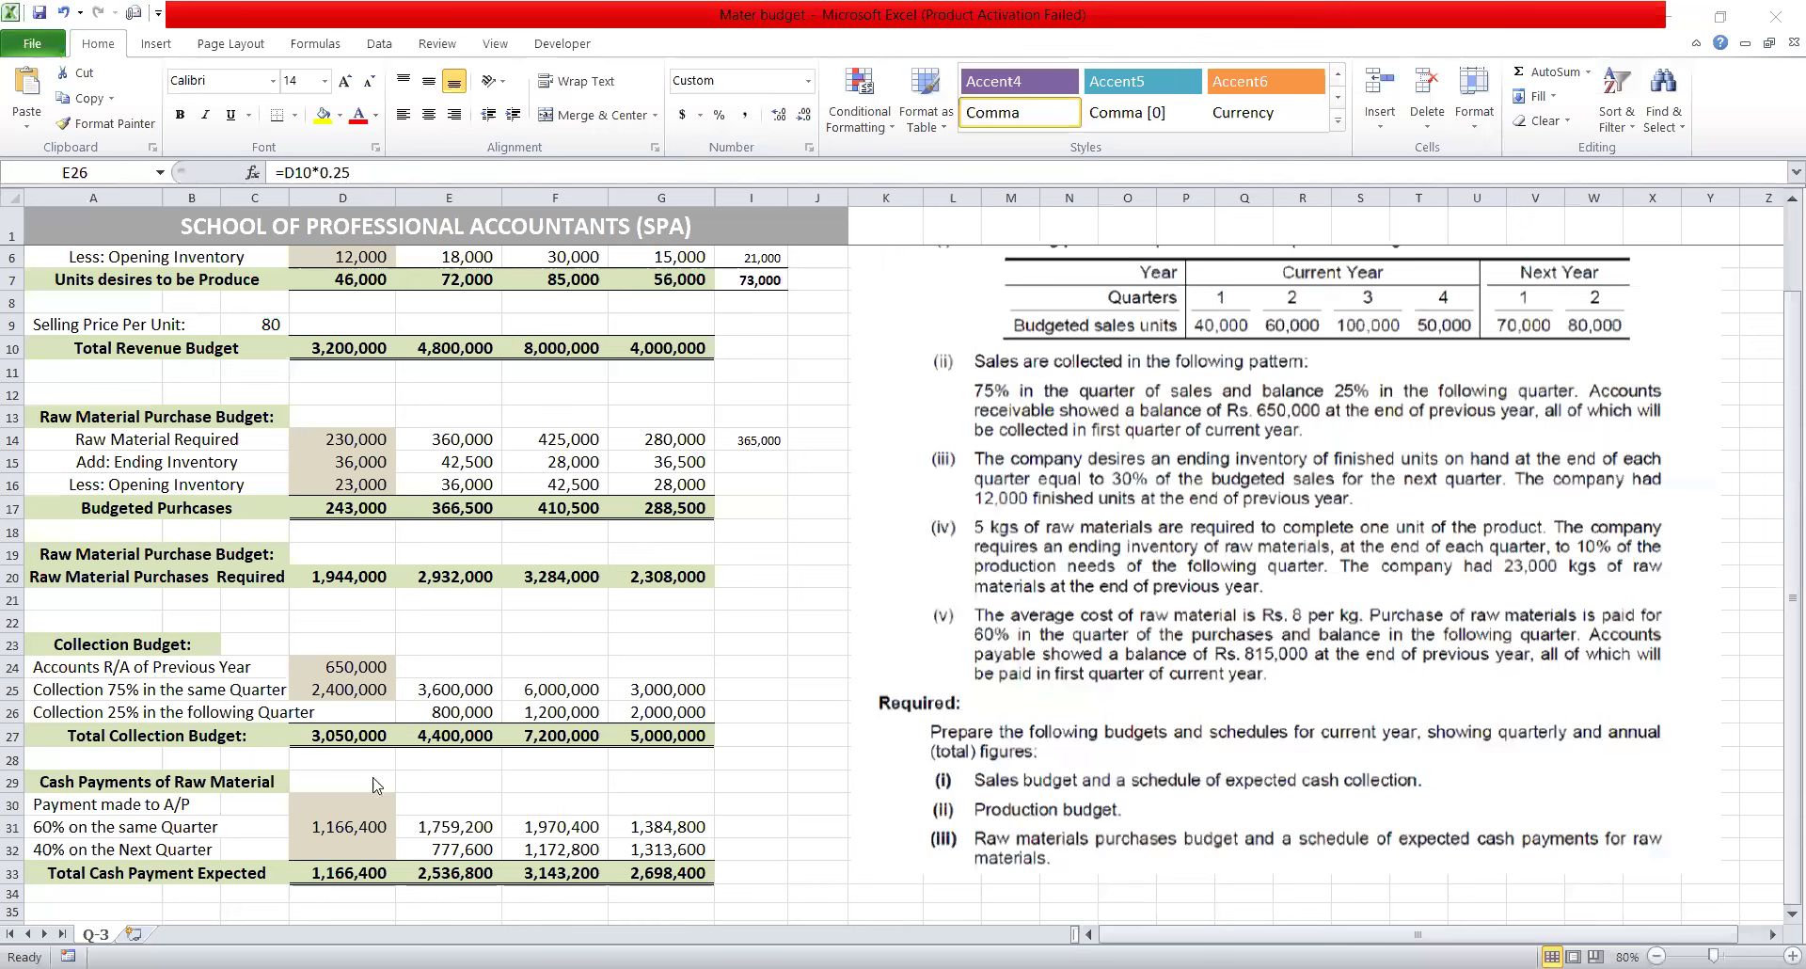
key("F2")
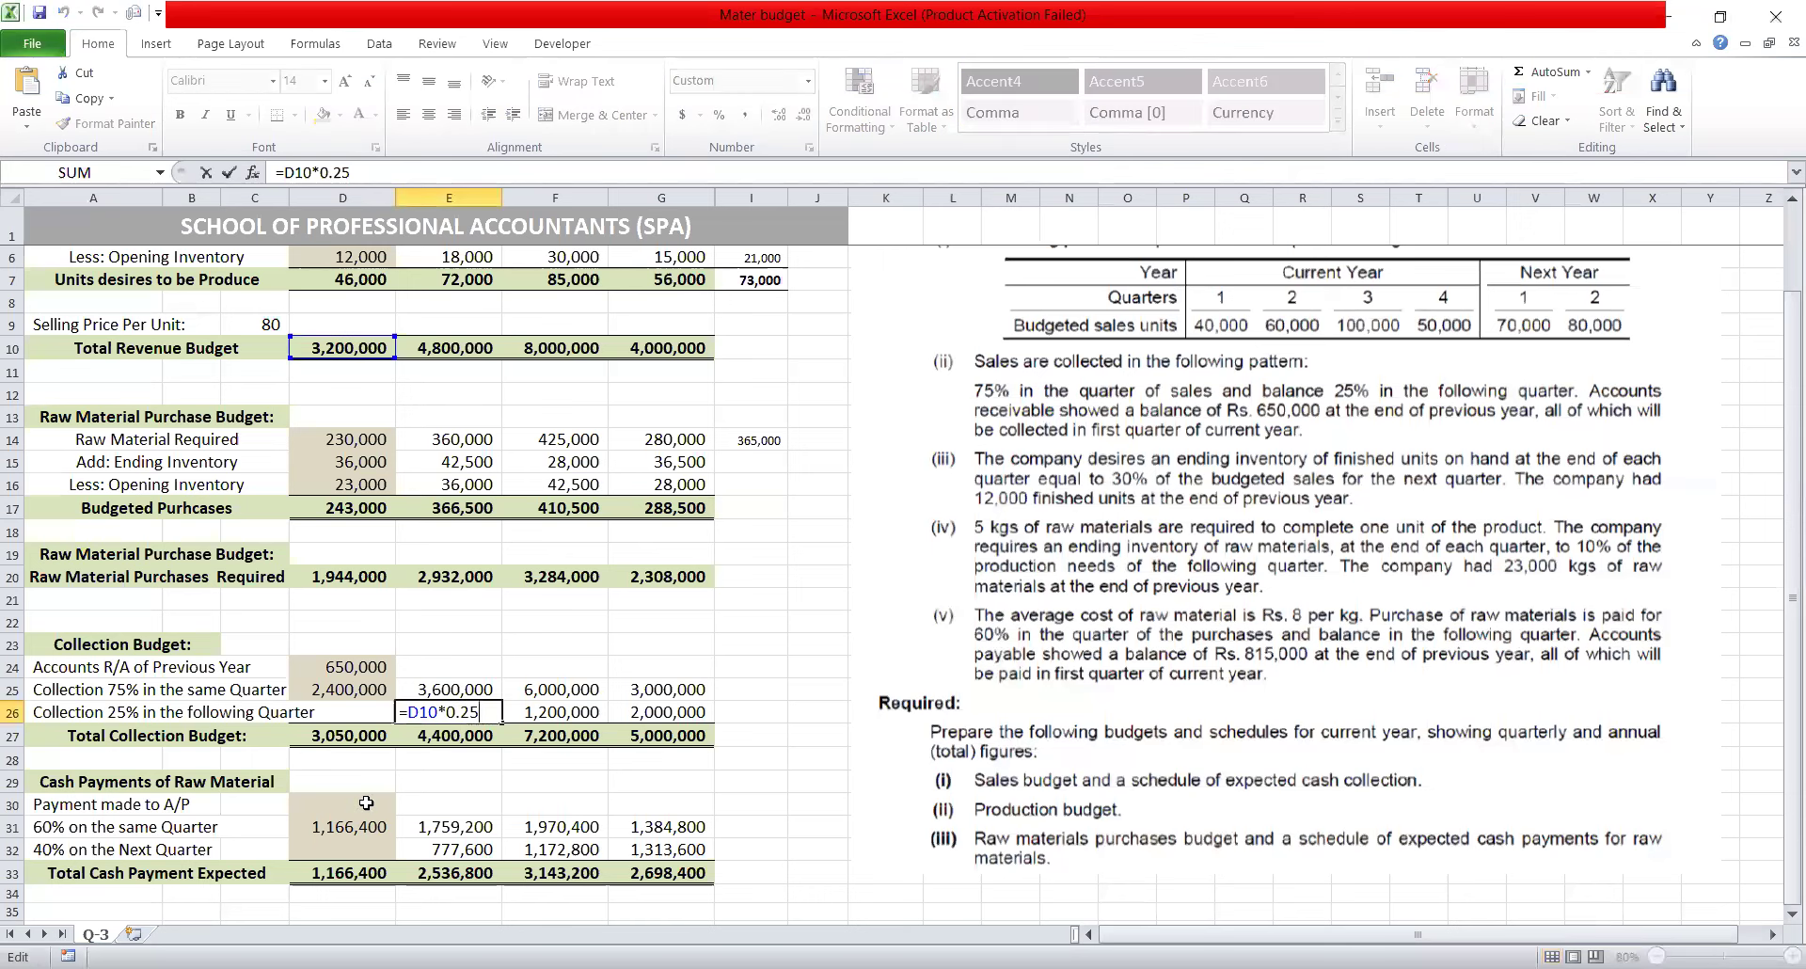
Enter 815000 as the quarter 1 payment made to accounts payable in D30.
left_click(365, 802)
type("815000")
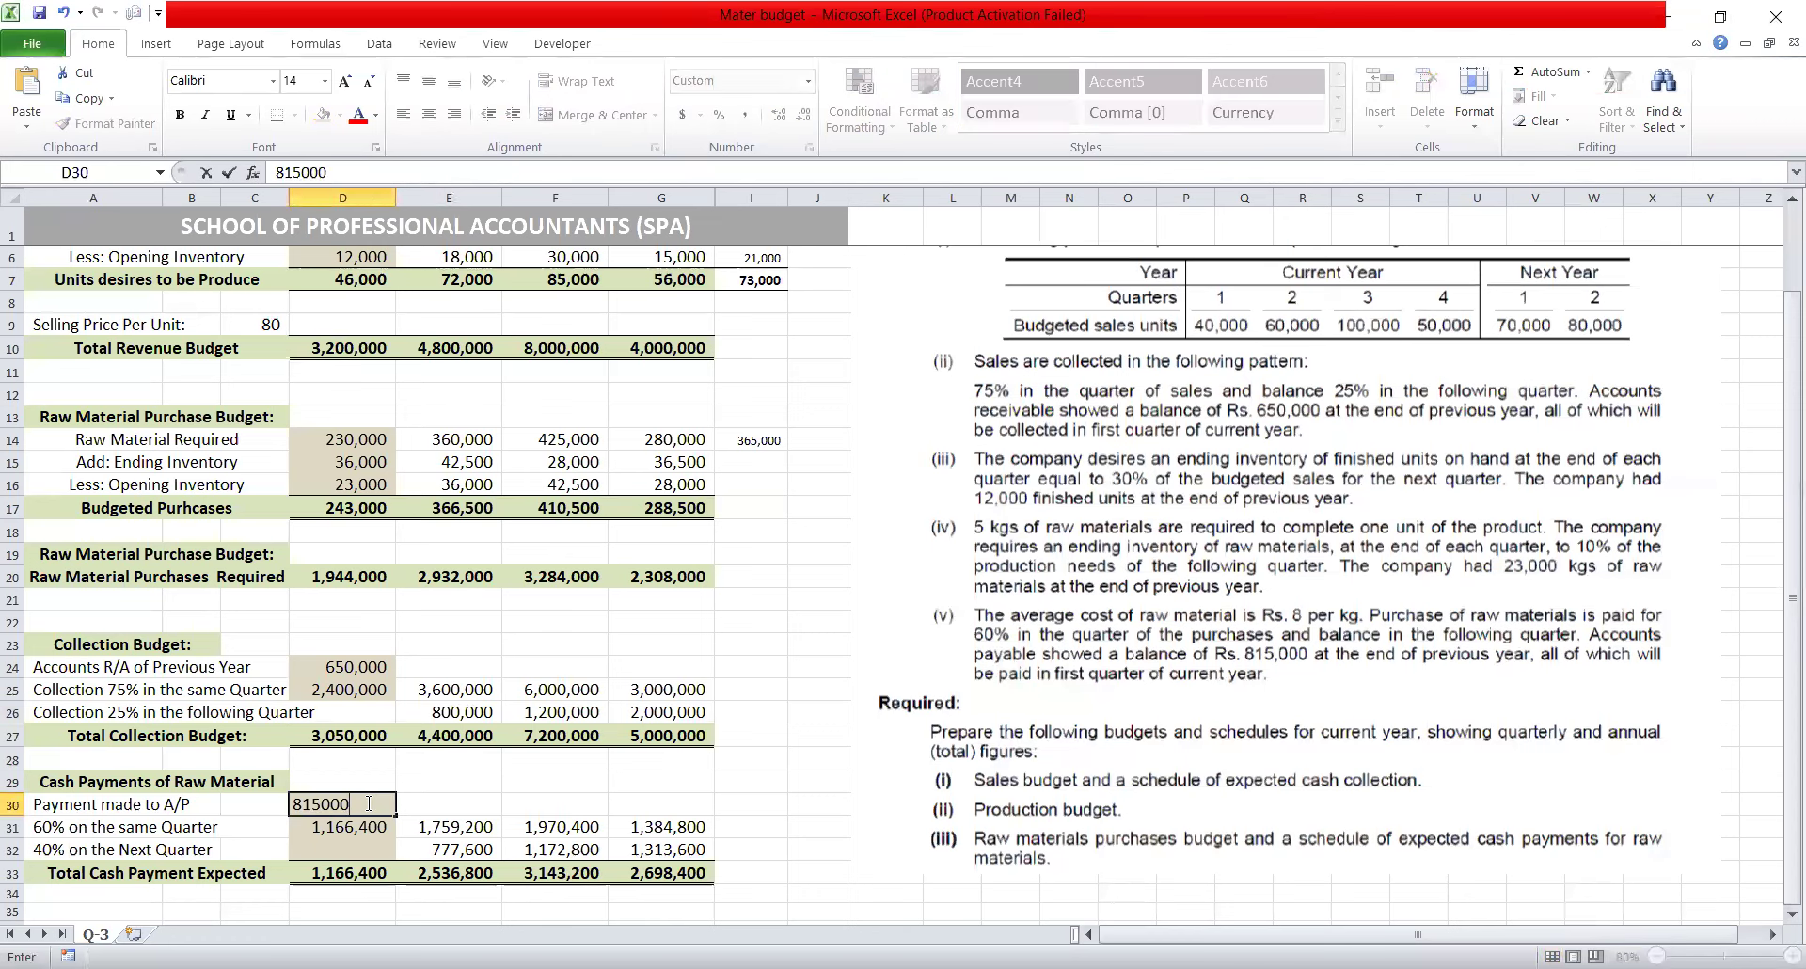
left_click(411, 803)
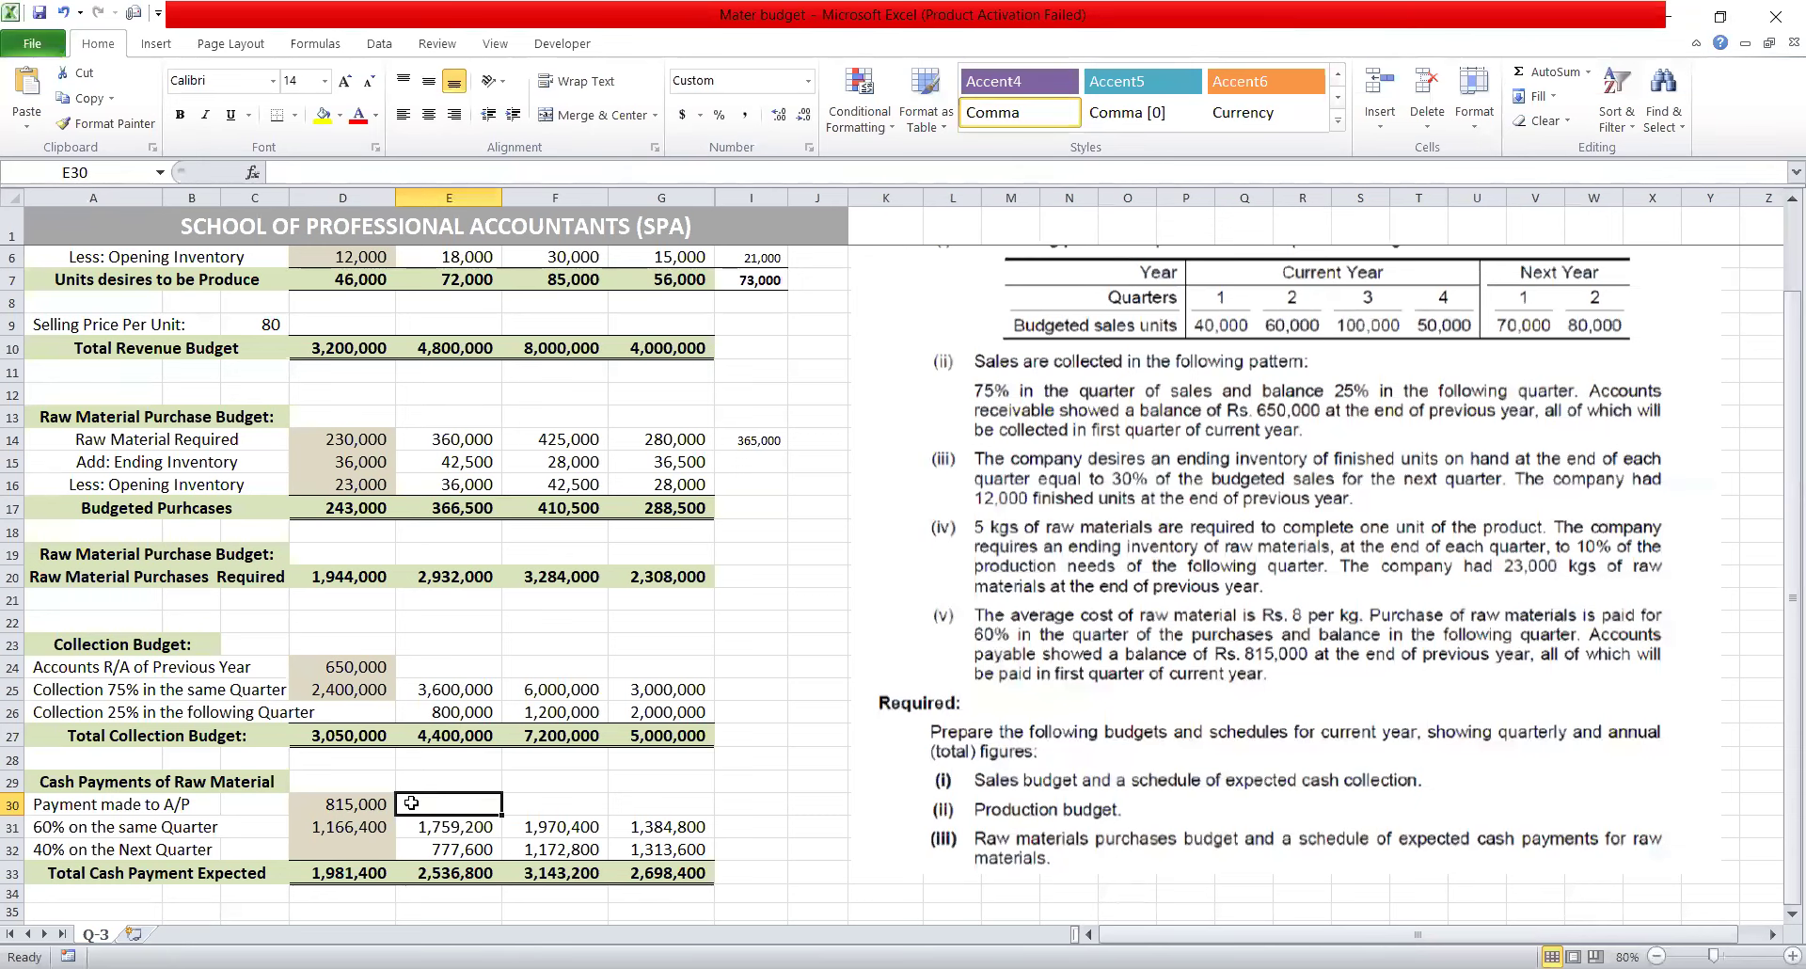
key("Right")
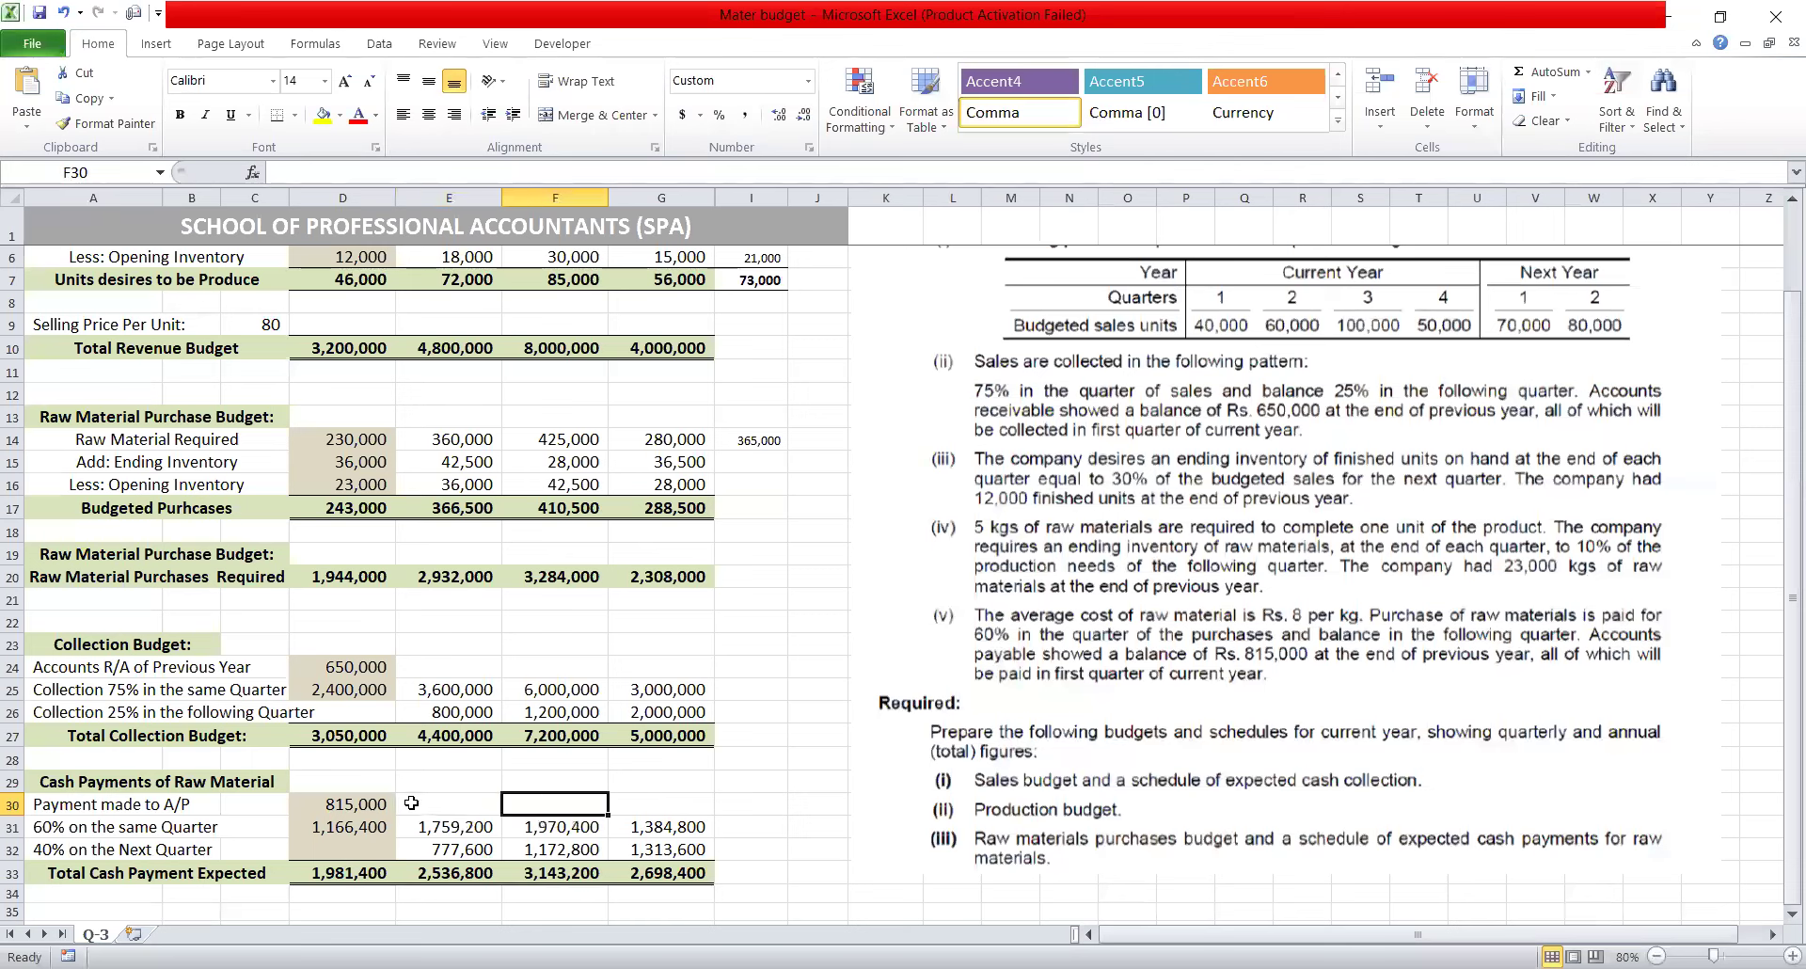
key("Down")
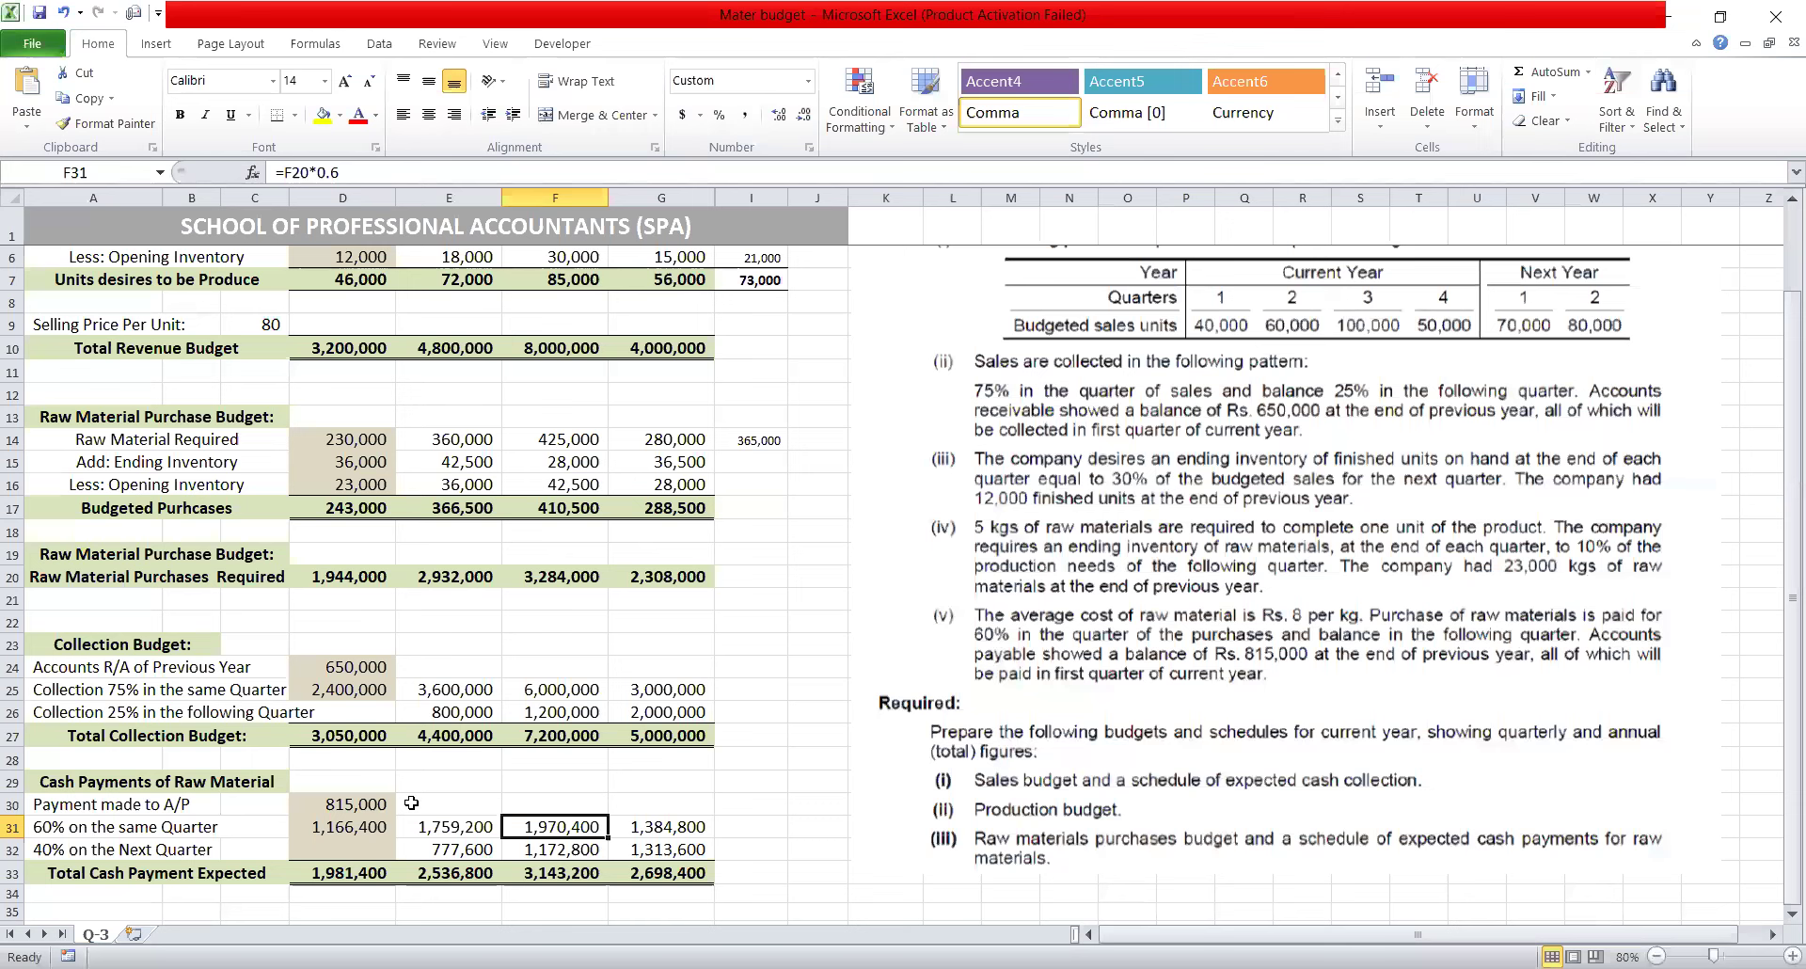
key("Down")
key("Up")
Clear quarter 1's same-quarter payment in D31 and recalculate it as 60% of the quarter's raw material purchases with =D20*0.6.
left_click(332, 581)
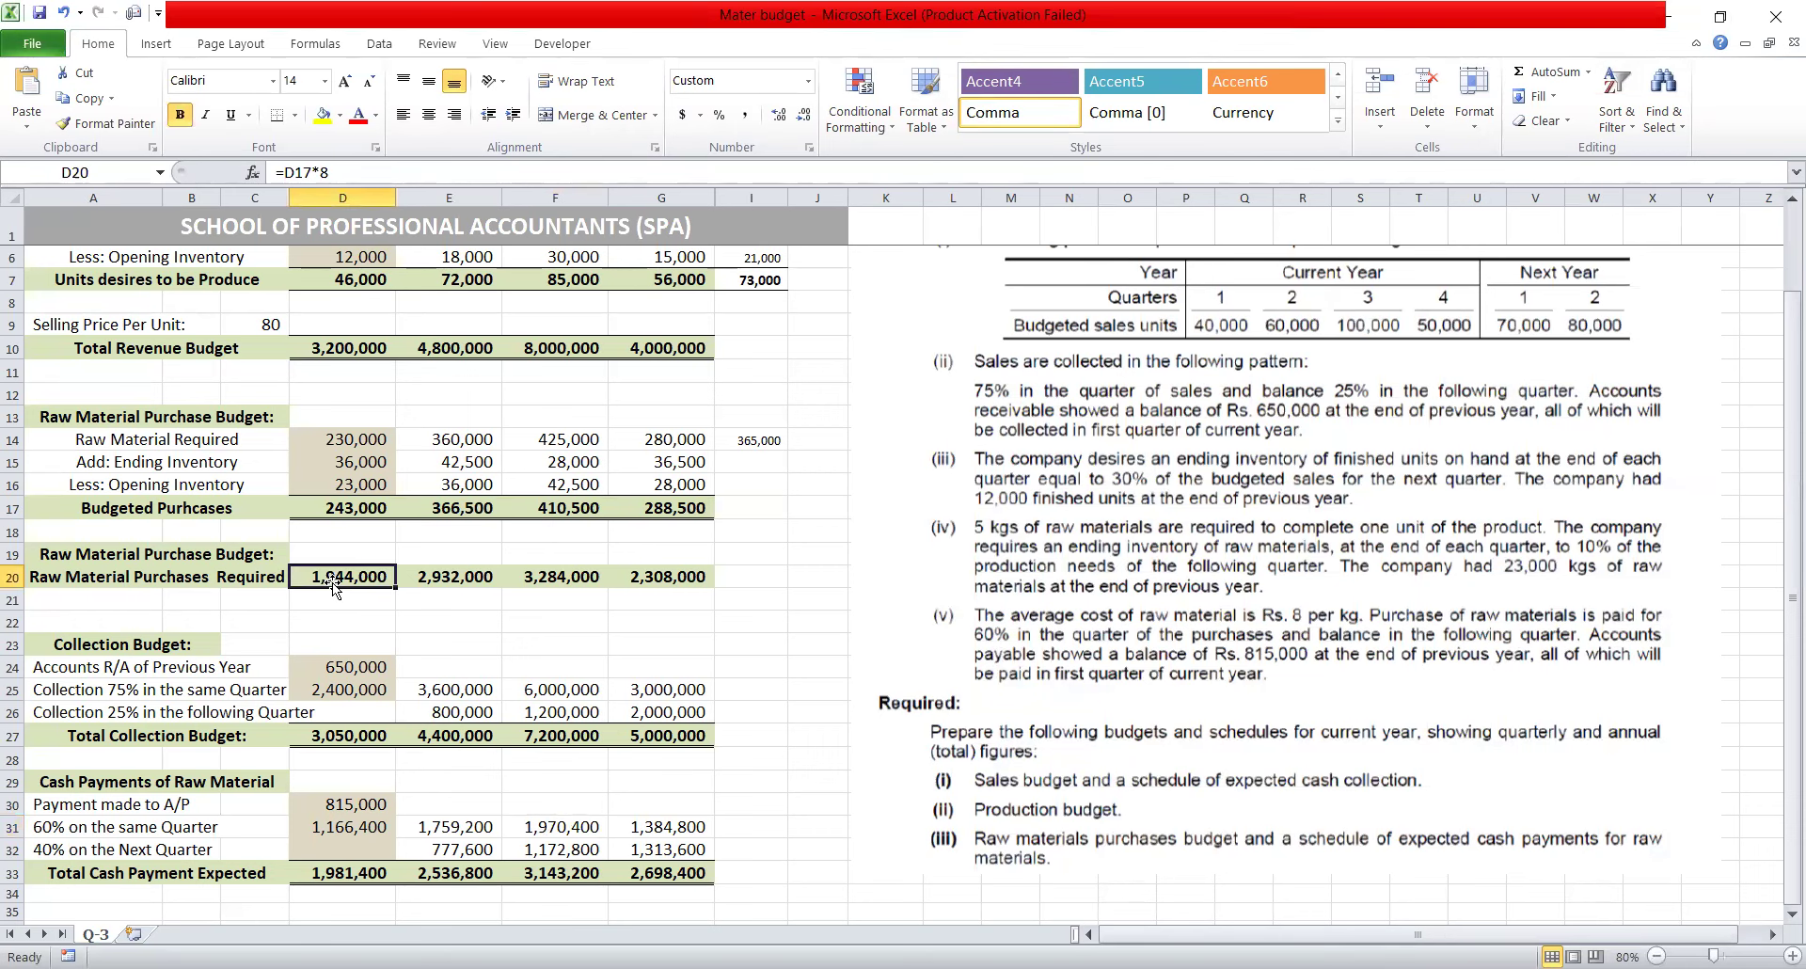
left_click(369, 823)
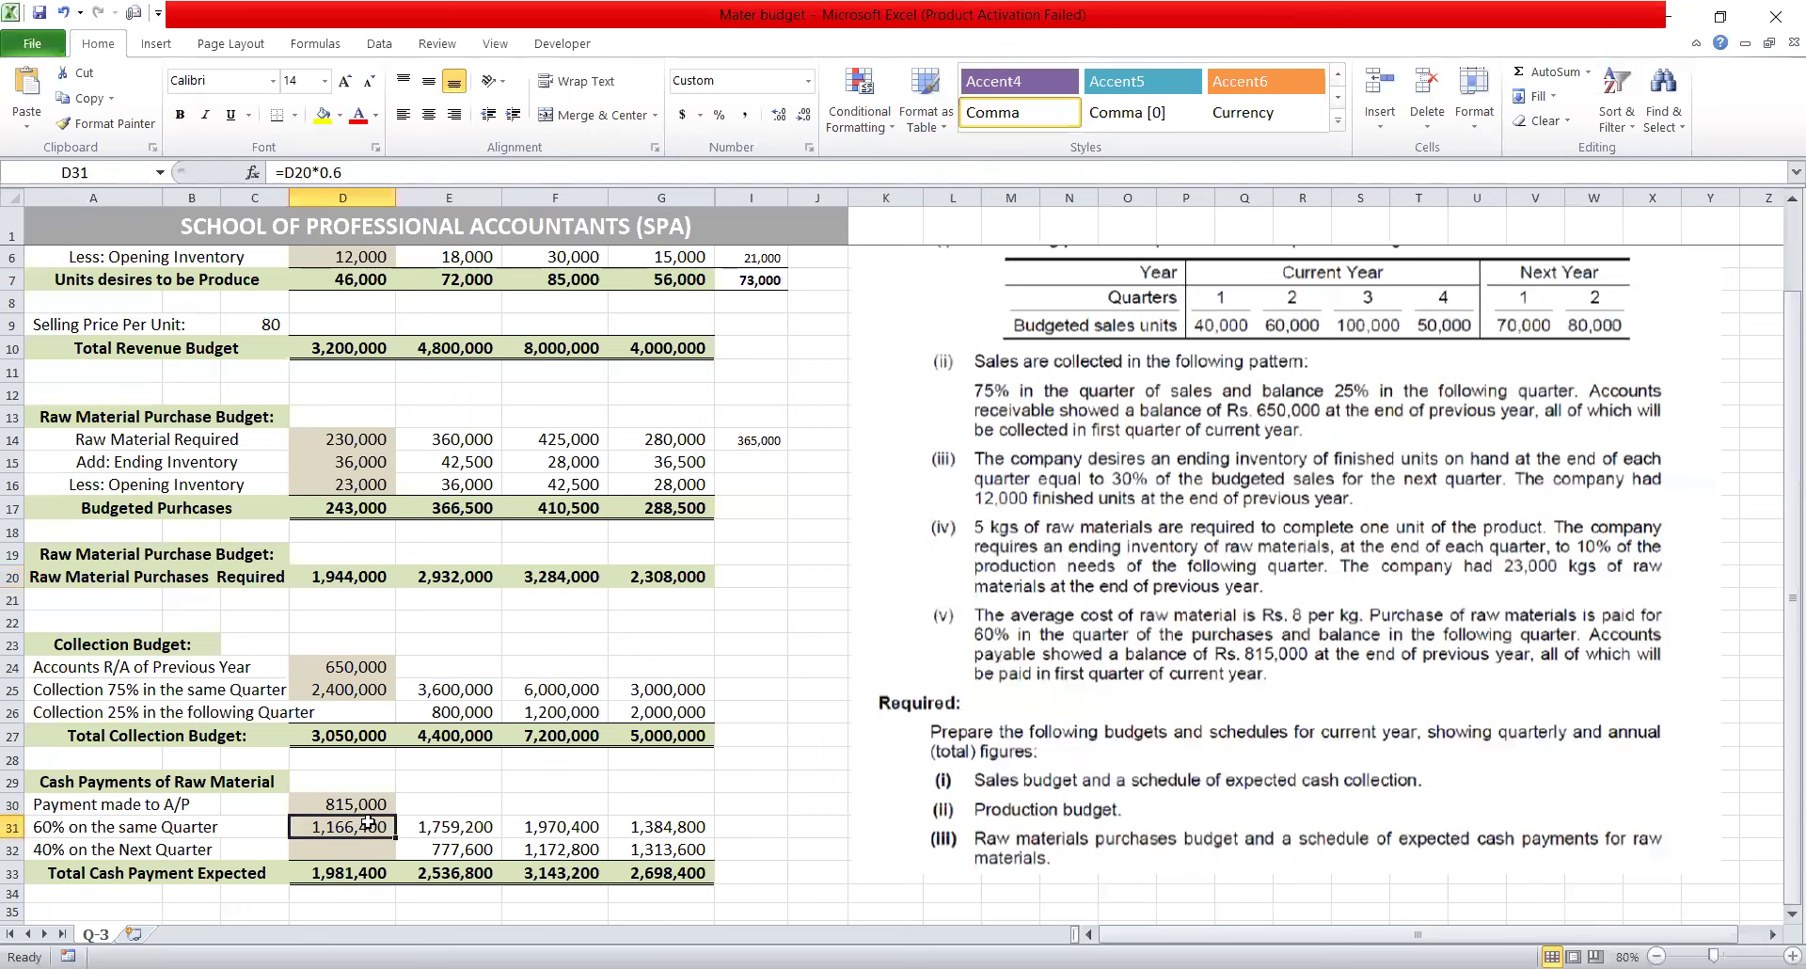
key("Delete")
type("=")
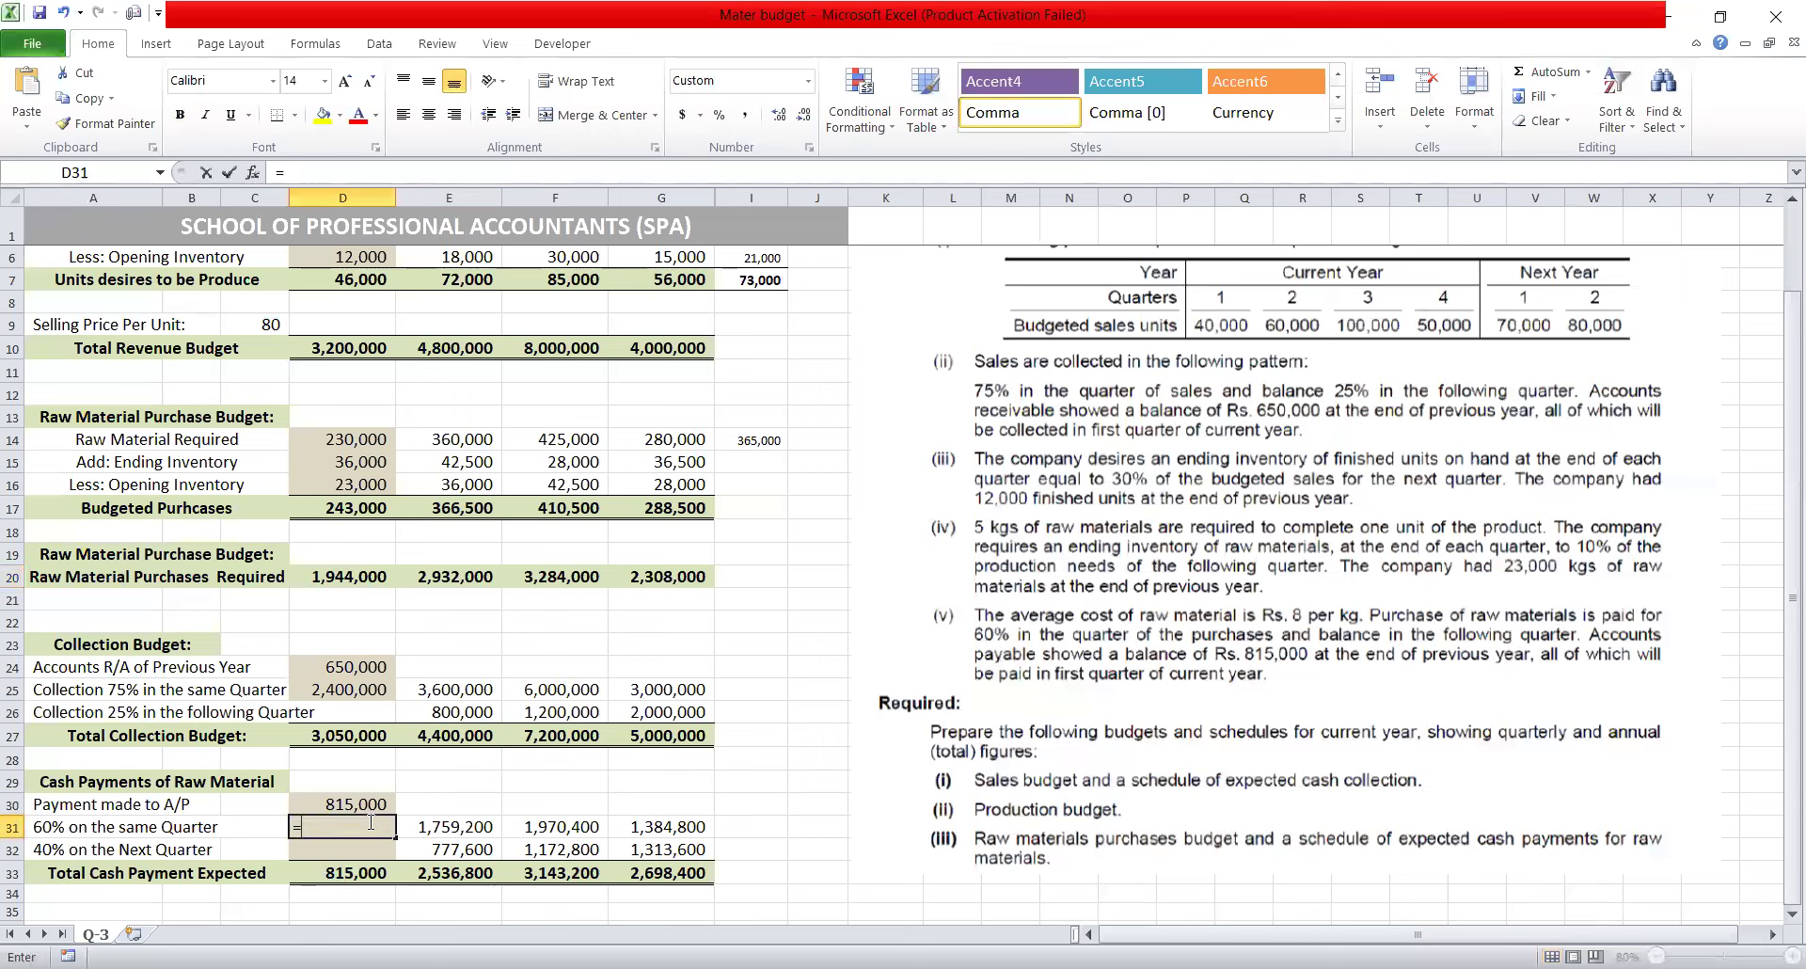
left_click(342, 578)
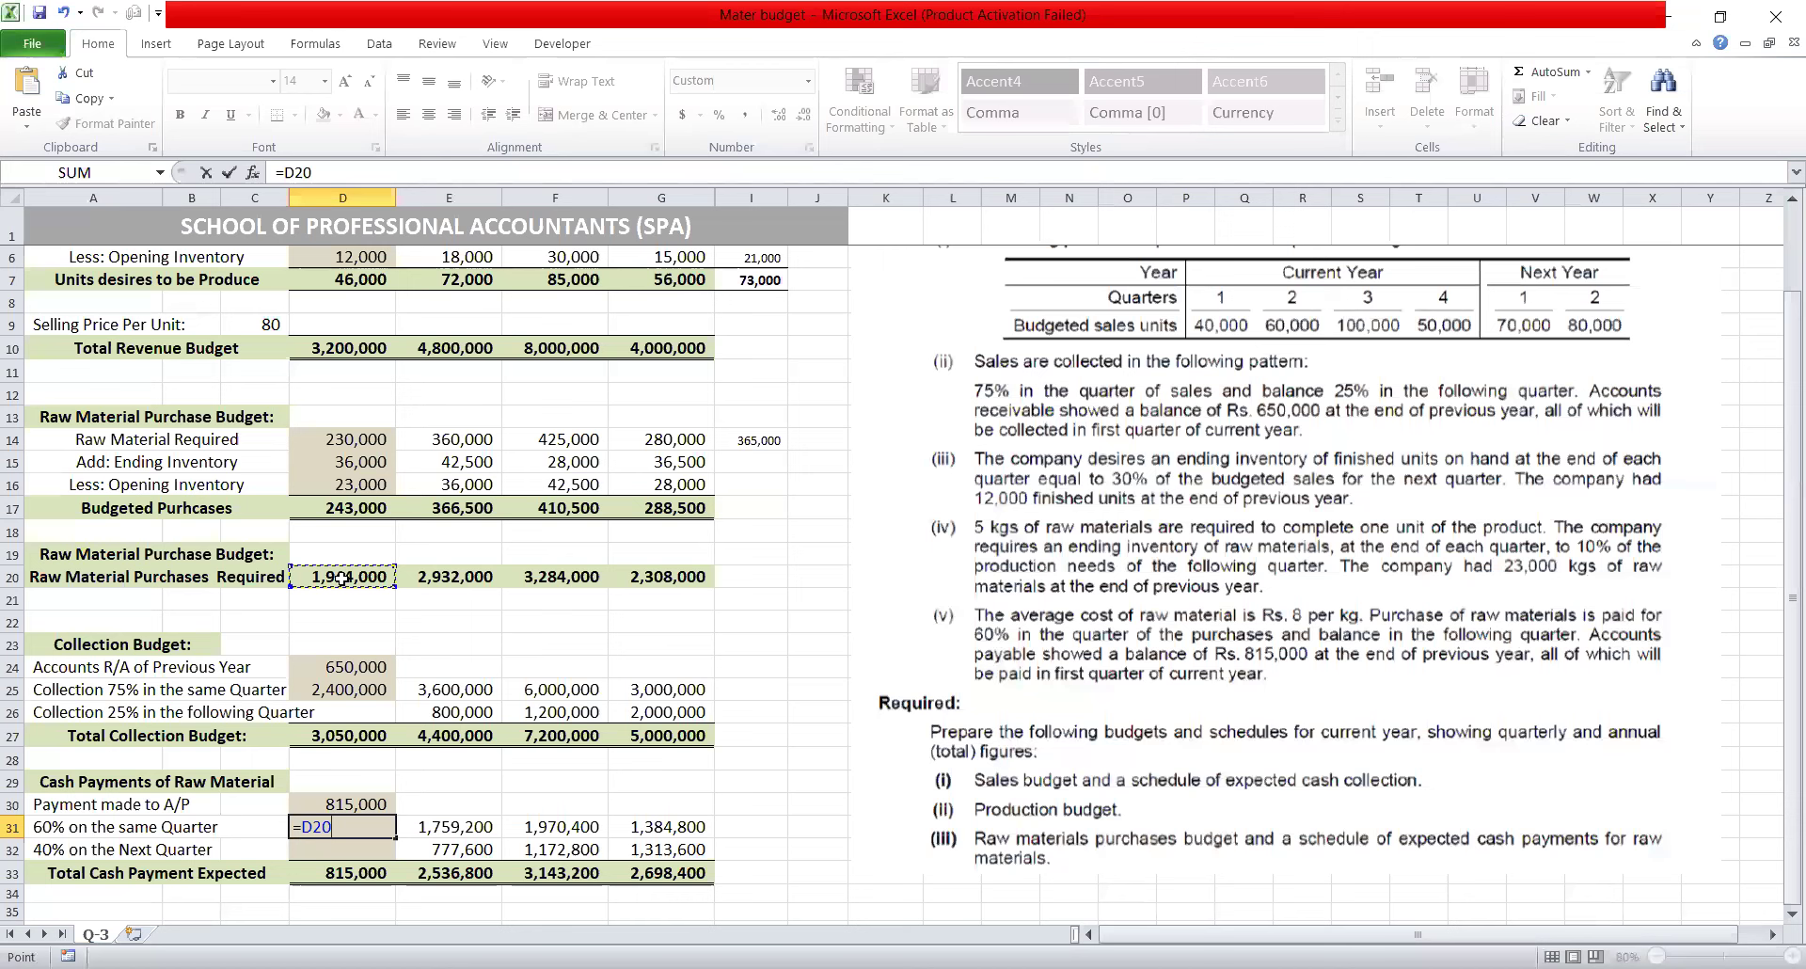
type("*")
type("60%")
key("Return")
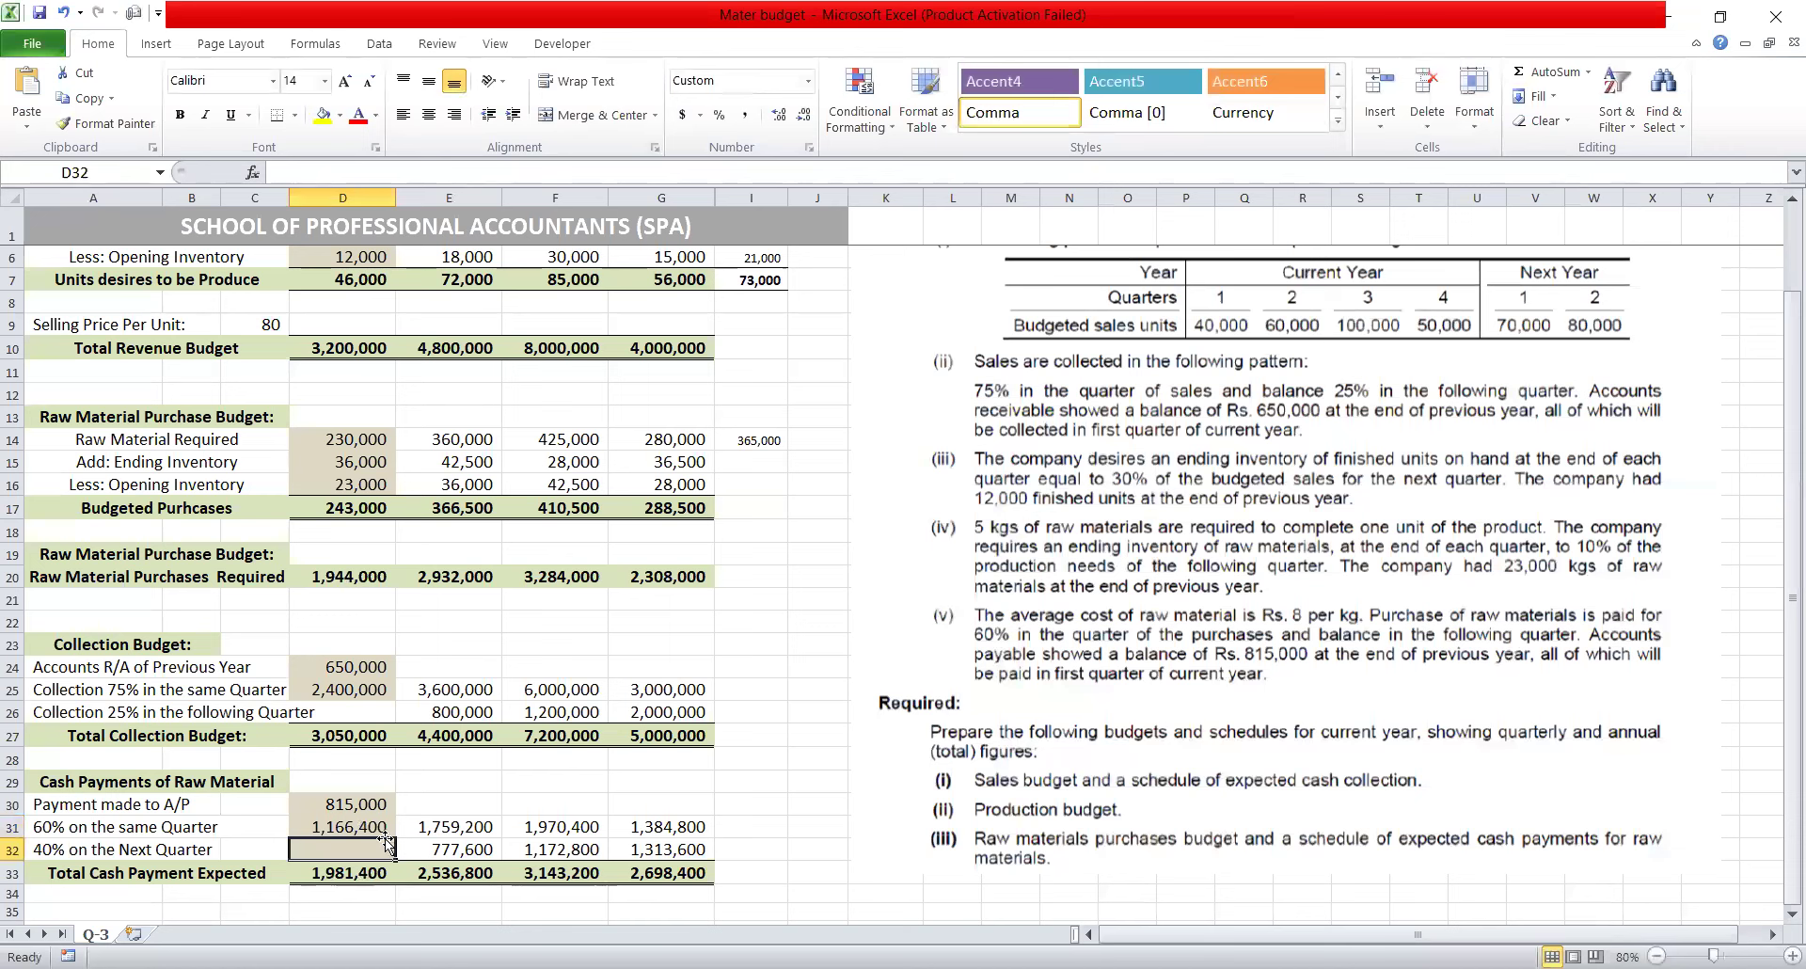
key("Up")
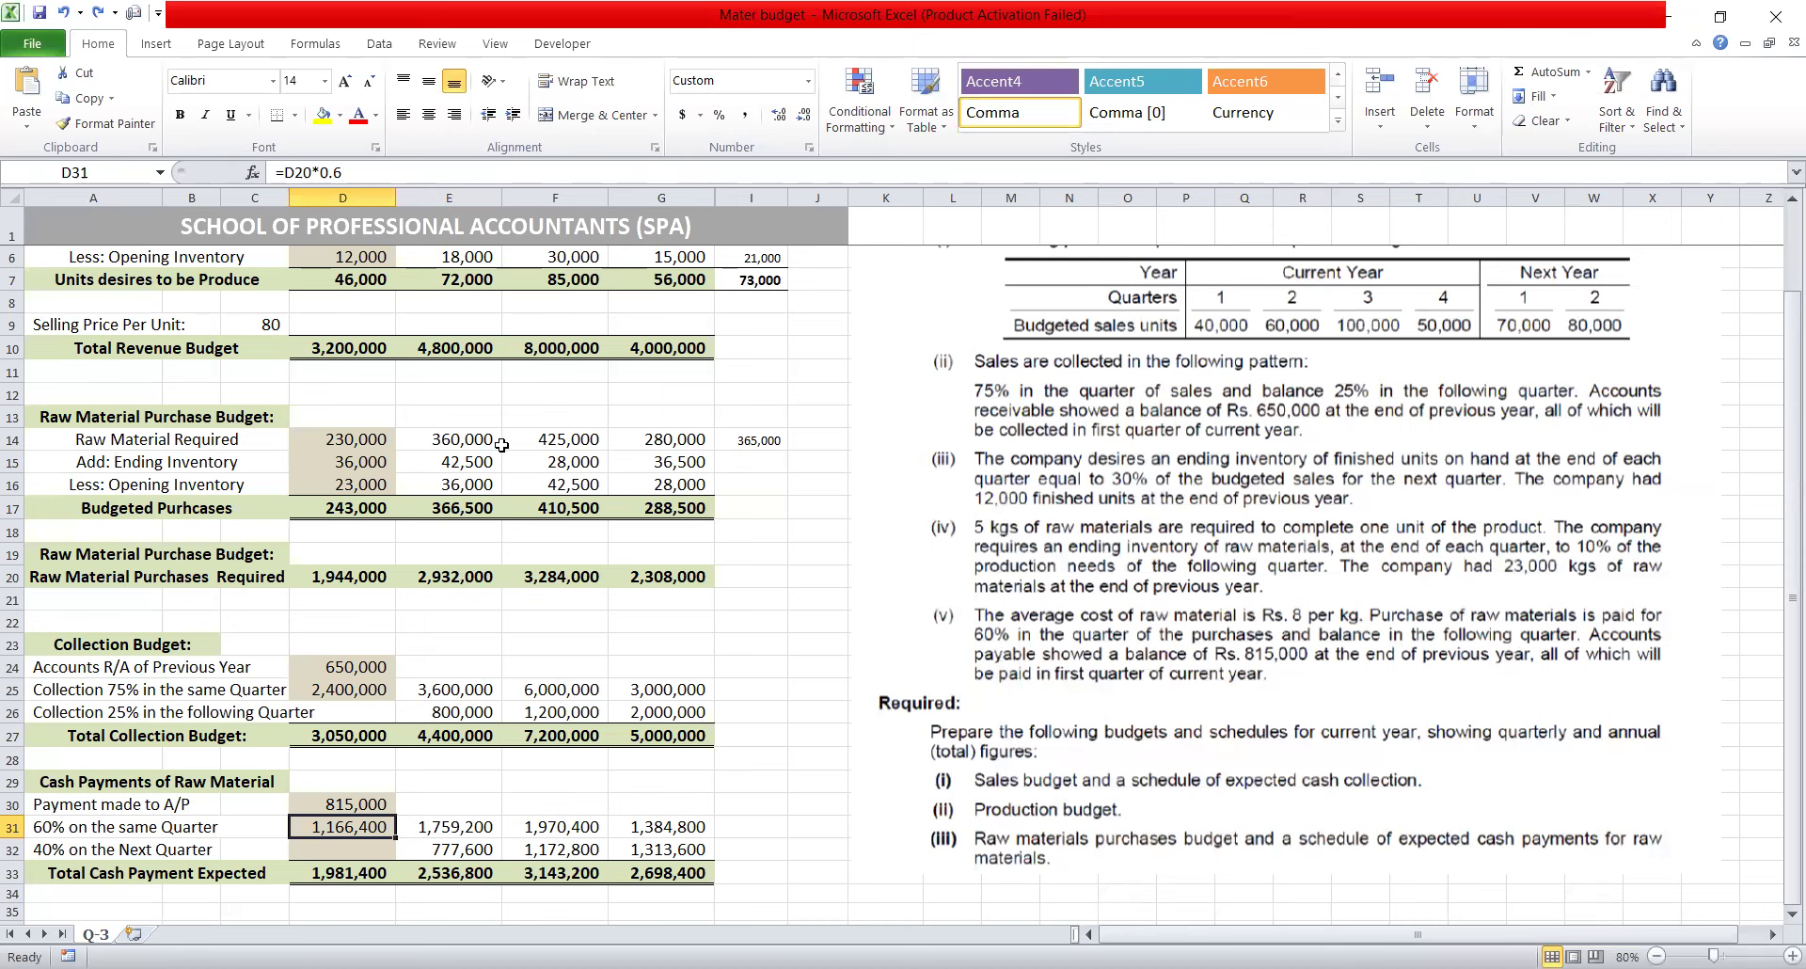
Switch to the Master Budget Question workbook and move the Q. 3 question picture aside to uncover the quarterly budget columns.
left_click(701, 599)
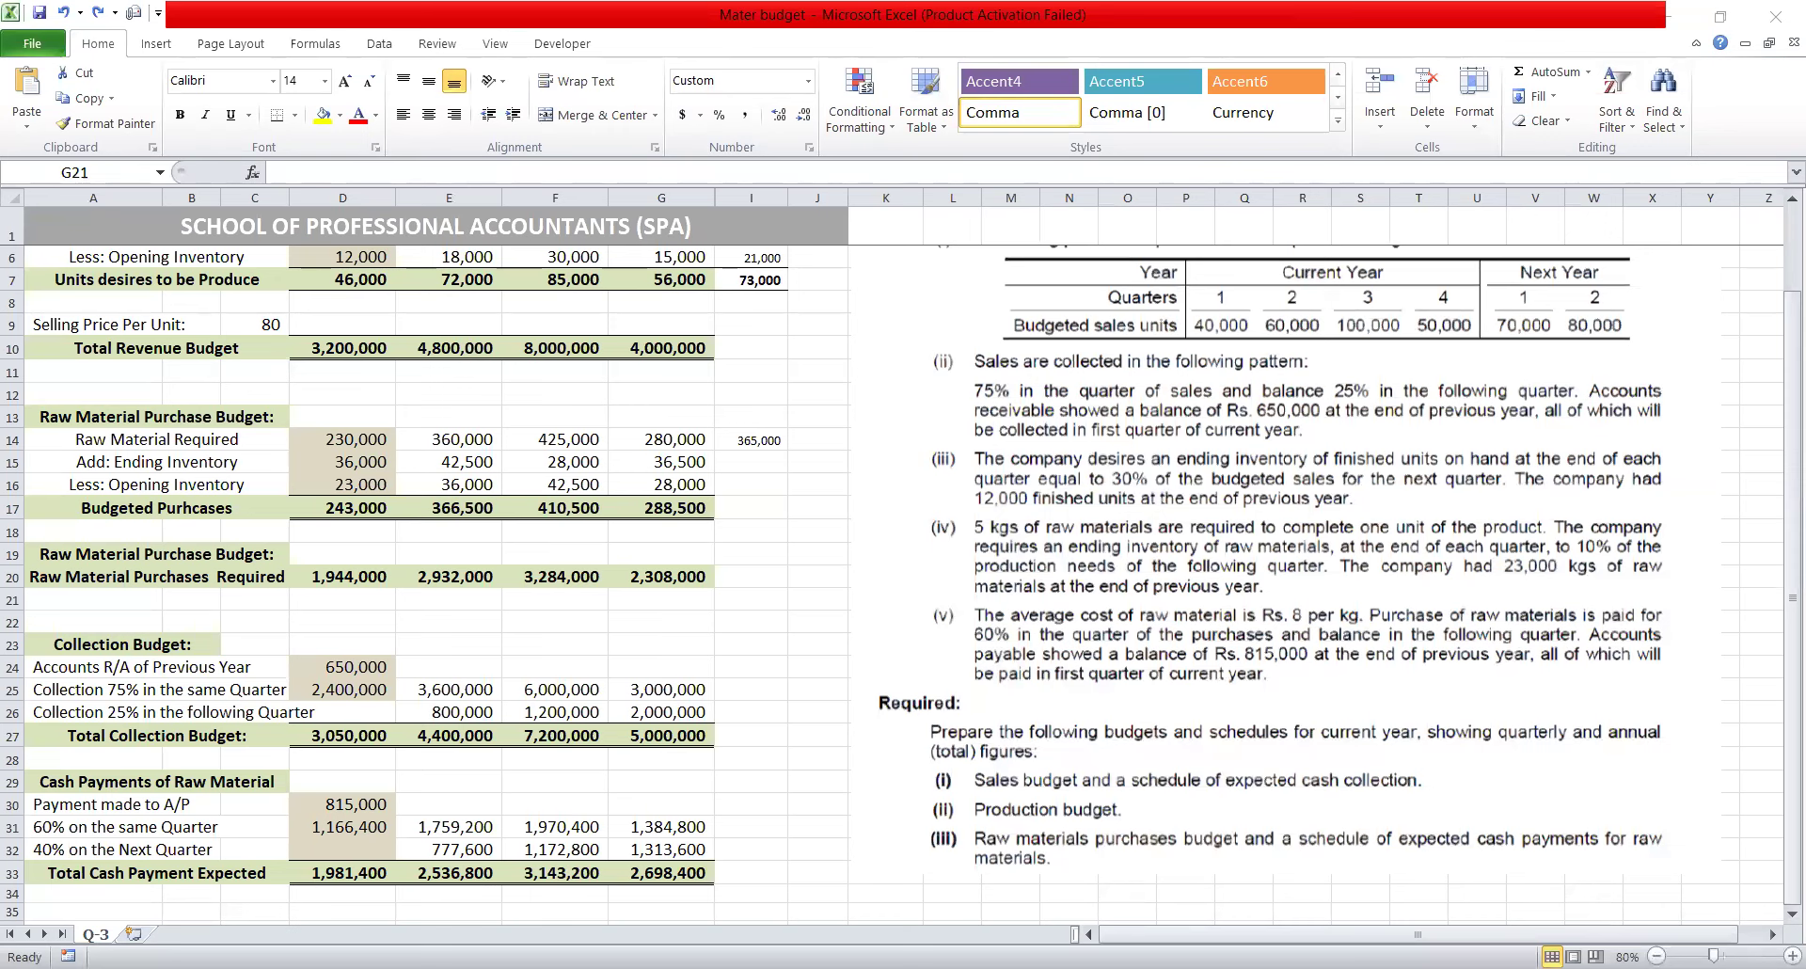
key("ctrl+Tab")
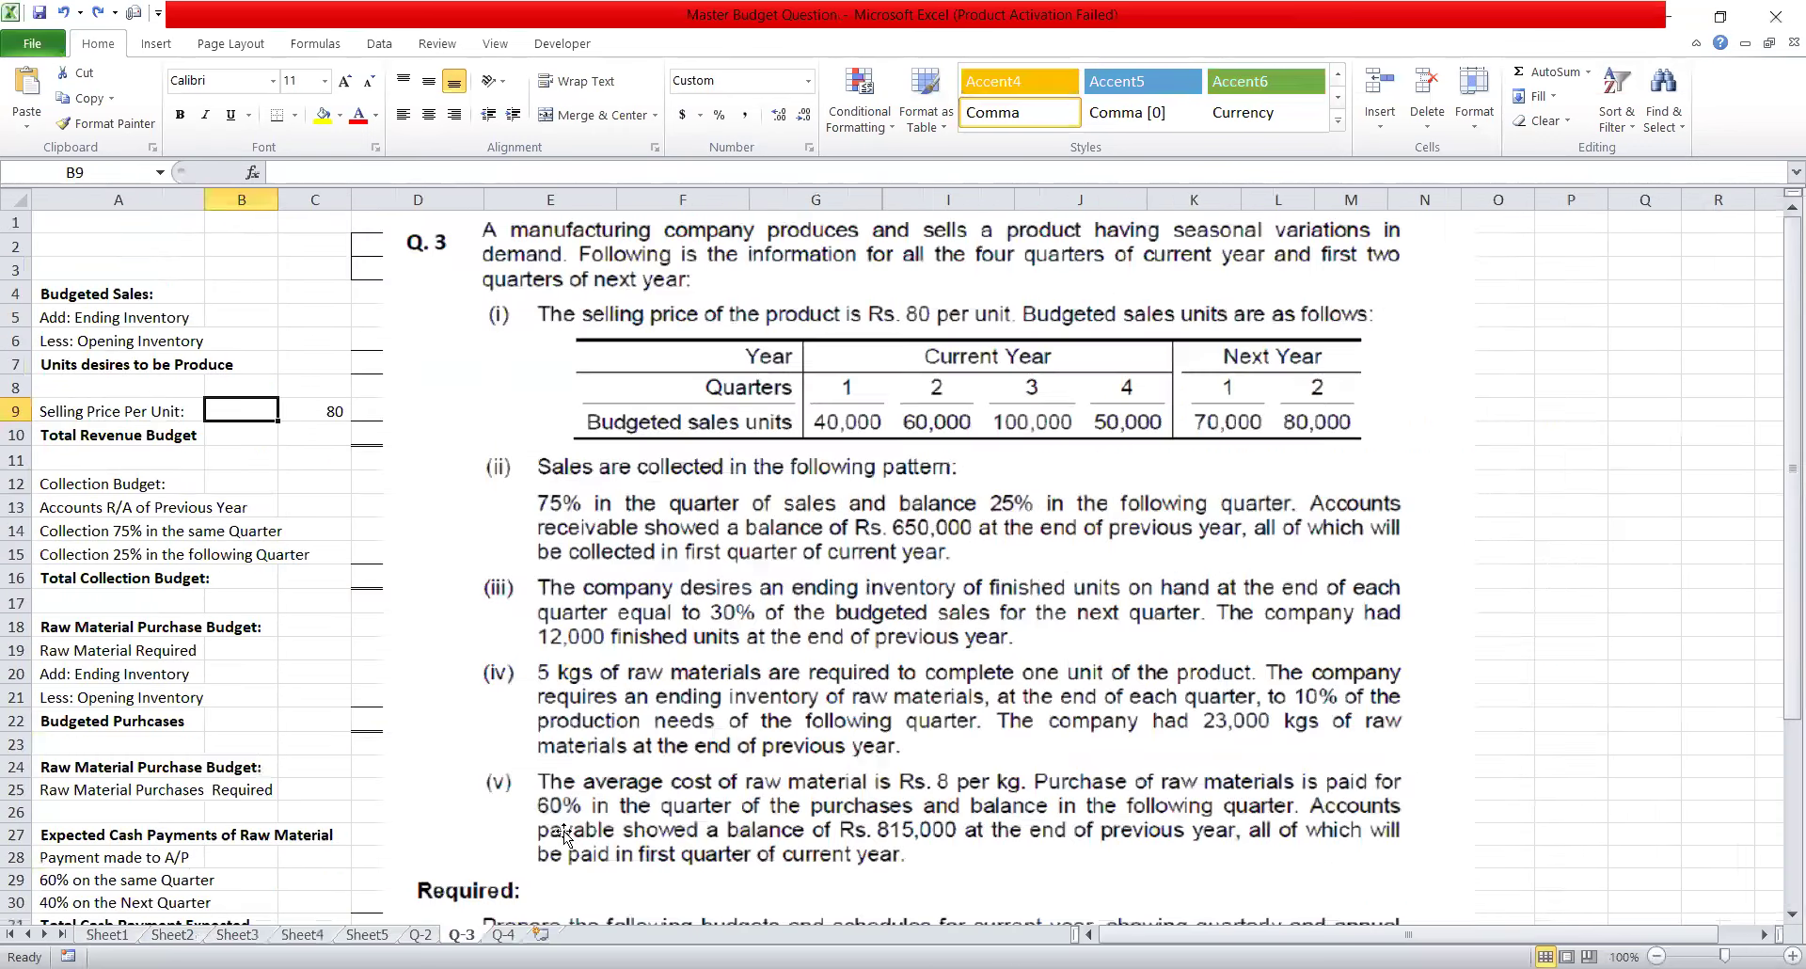
left_click_drag(661, 624, 938, 493)
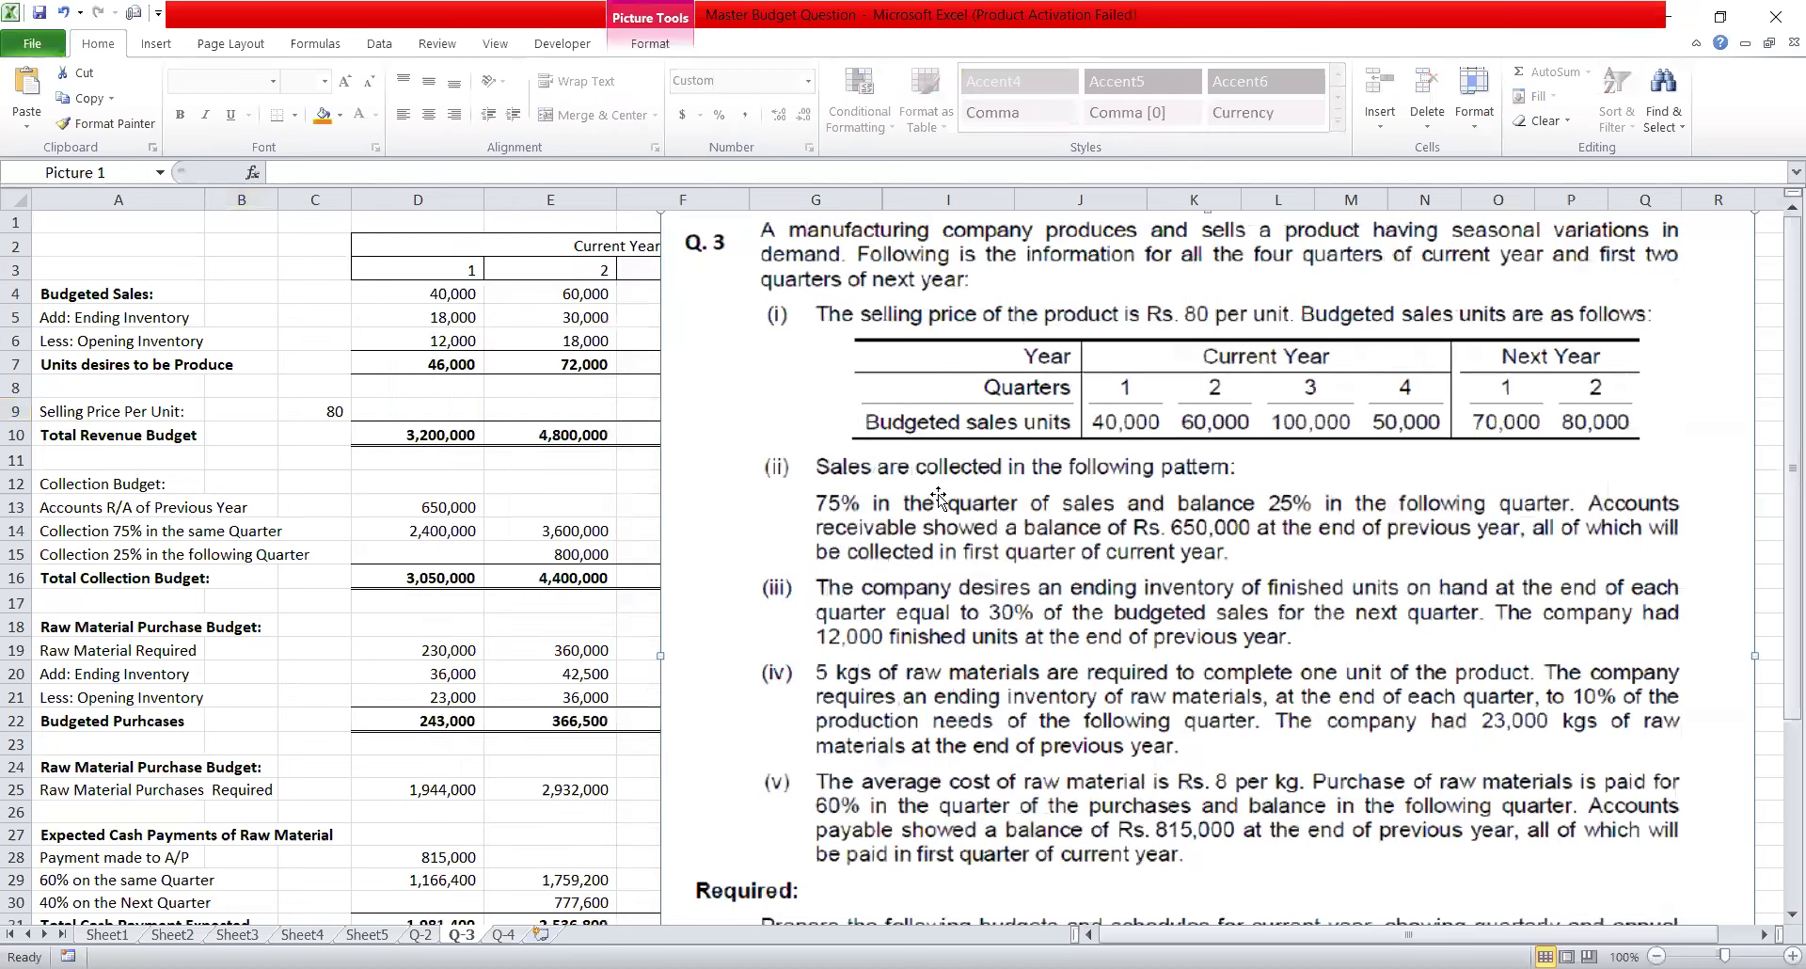
Close the Master Budget Question workbook without saving its changes and return to the master budget sheet.
left_click(1775, 15)
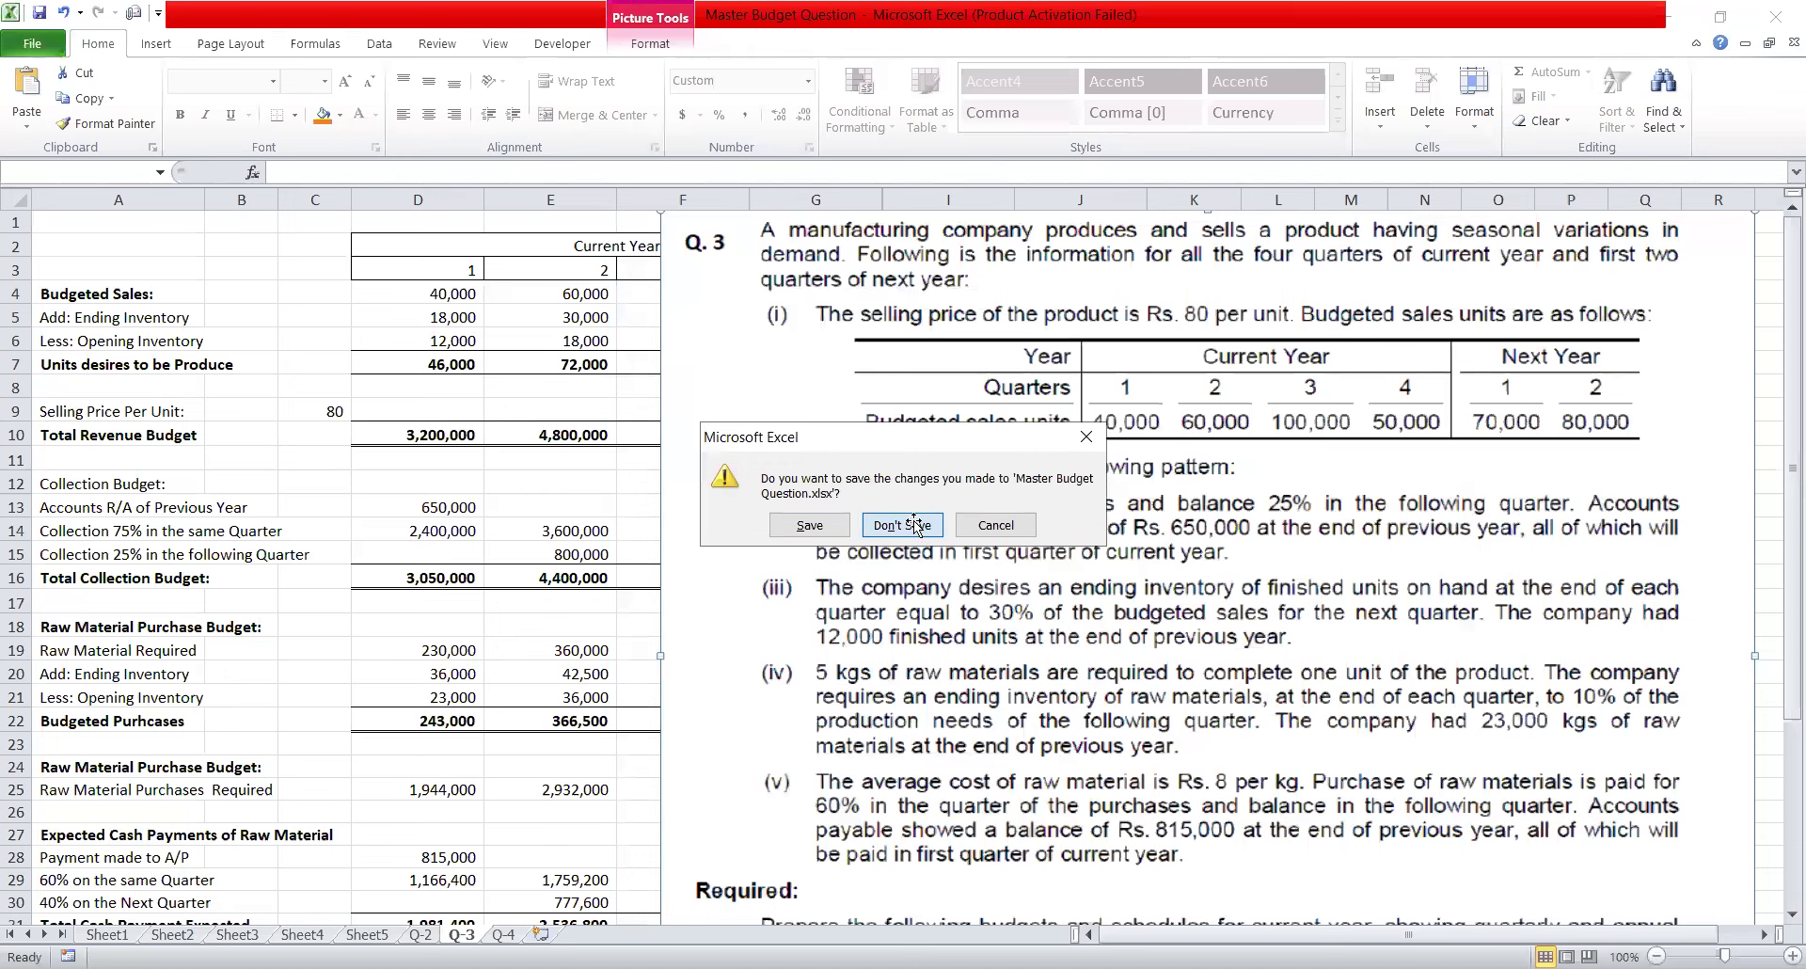
left_click(917, 527)
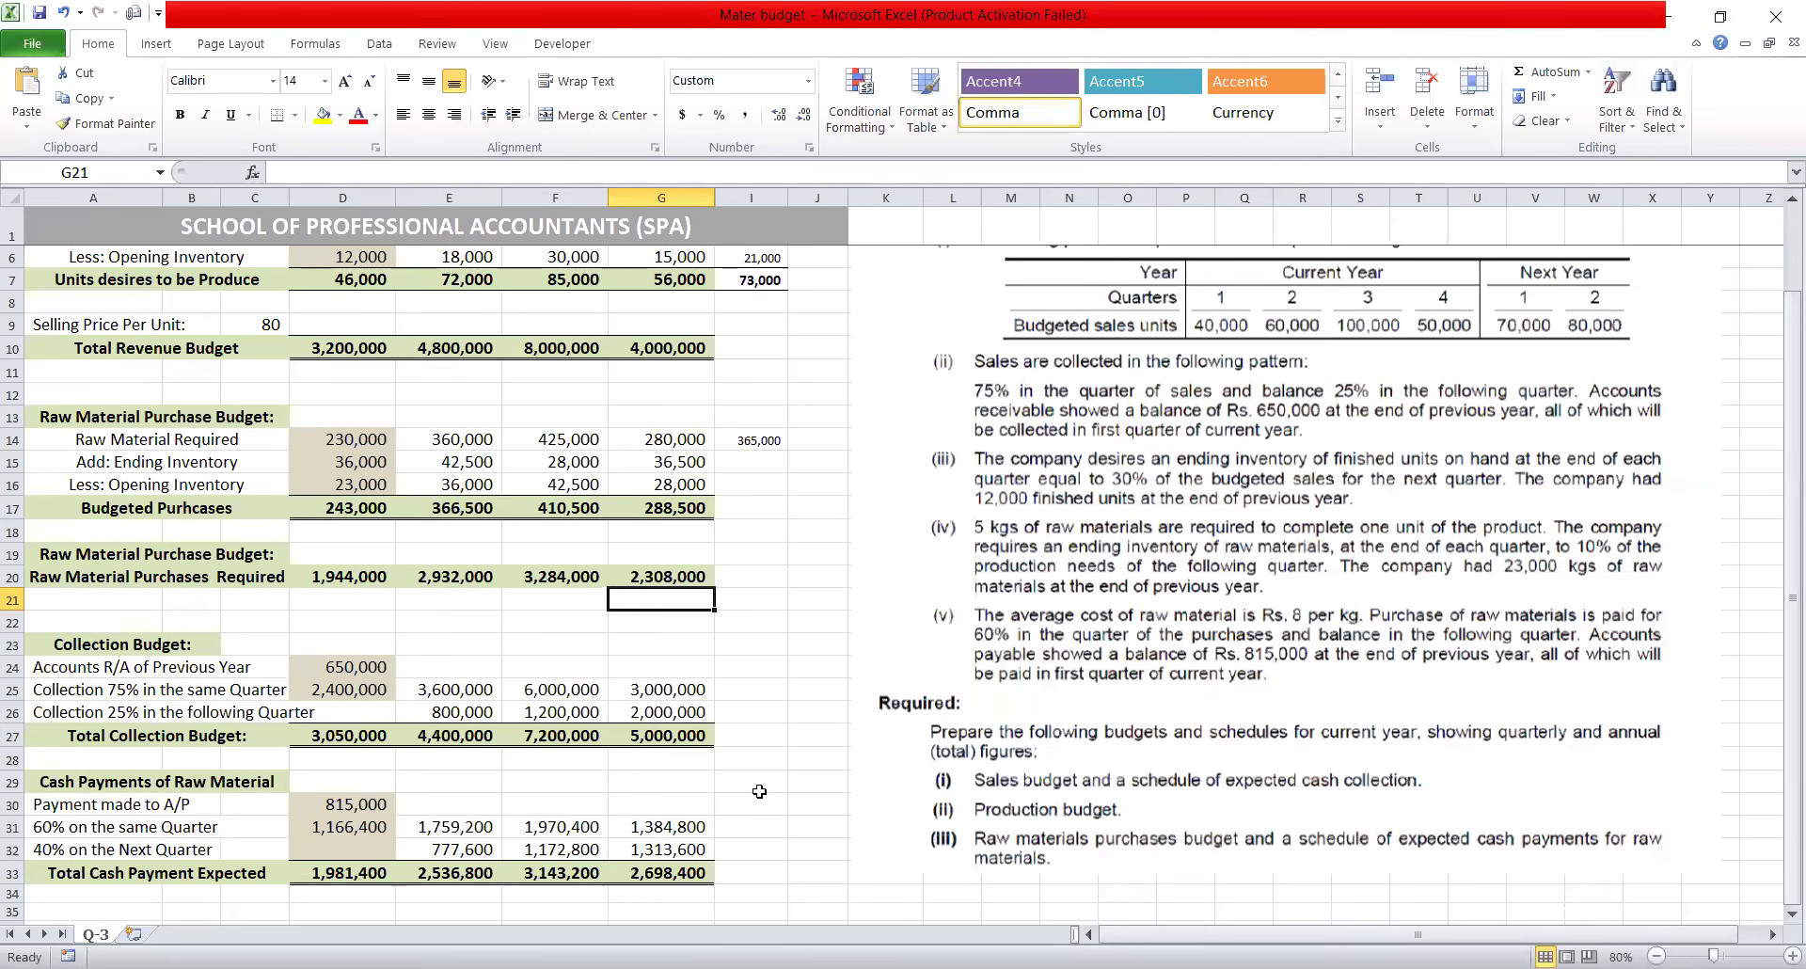
key("Down")
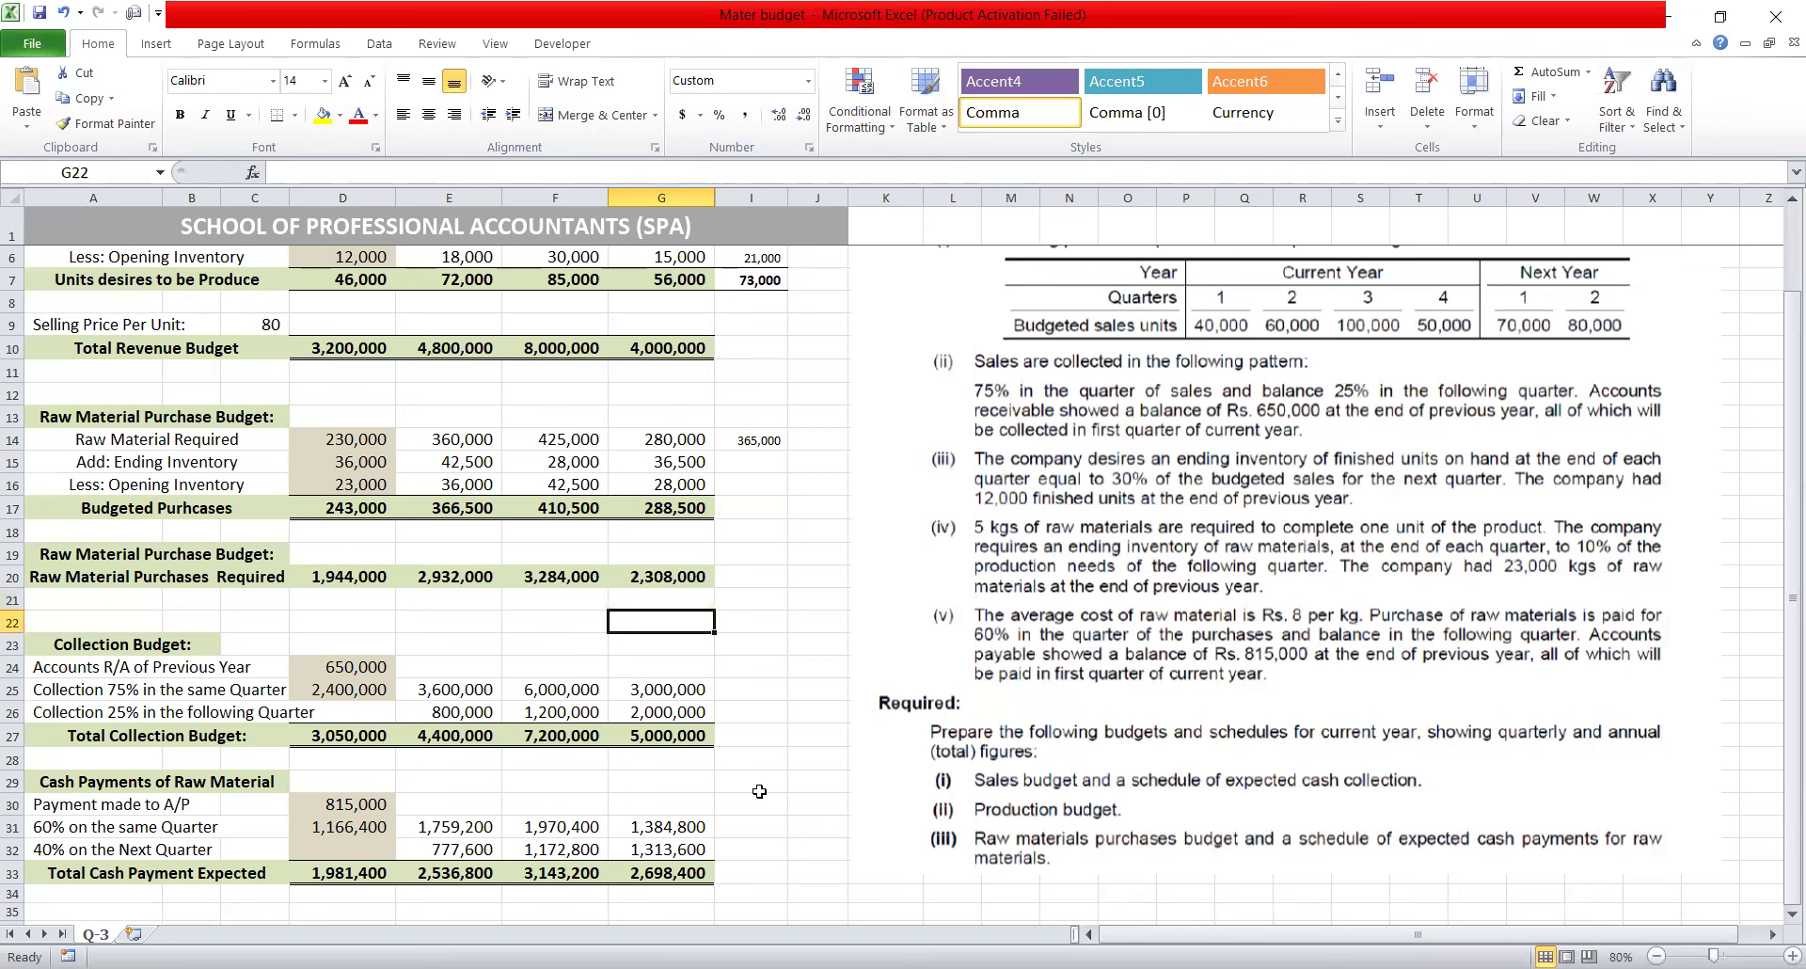